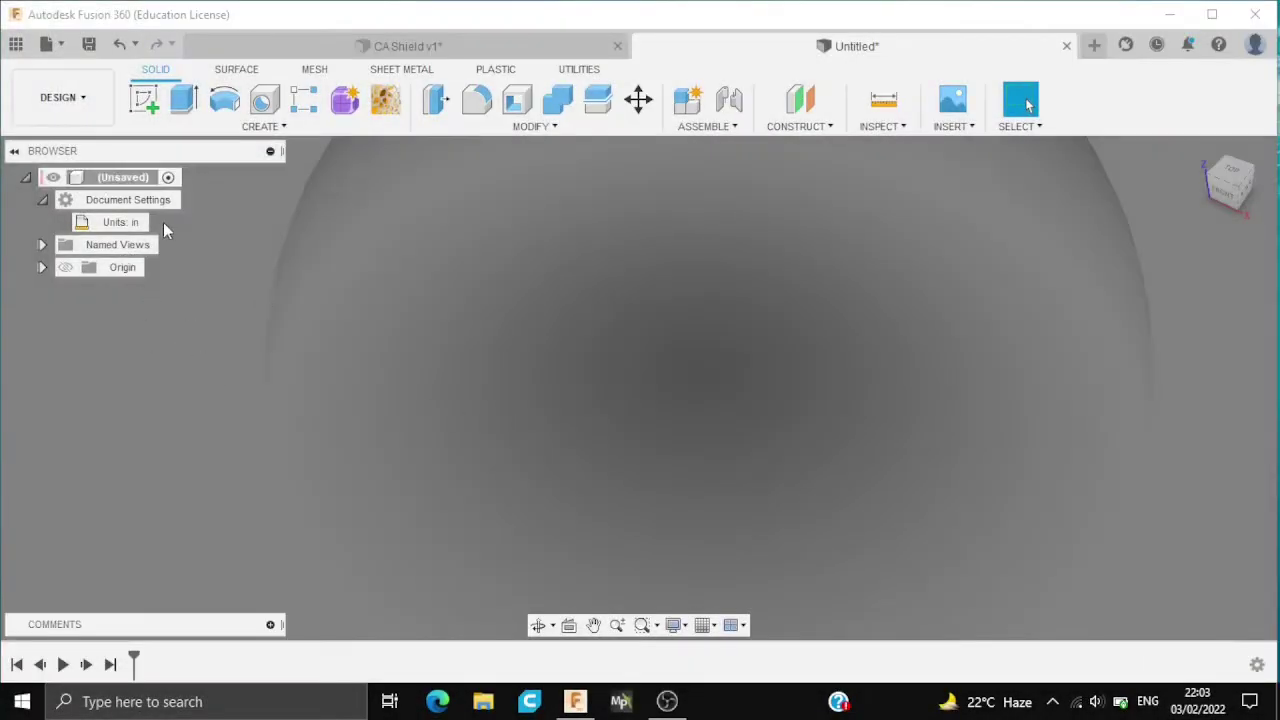
Start a new sketch with Create Sketch in the Solid tab
click(144, 98)
On the front plane, draw a 5.8 in vertical line up from the origin
click(754, 348)
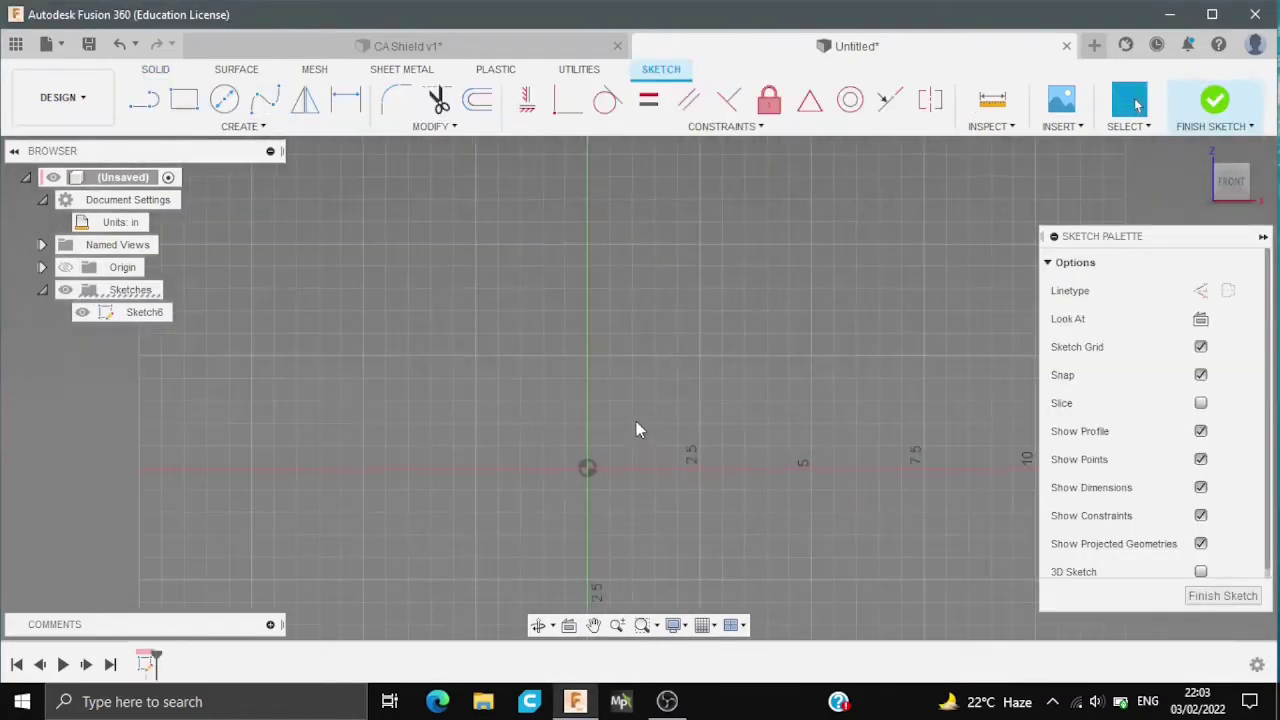
key(l)
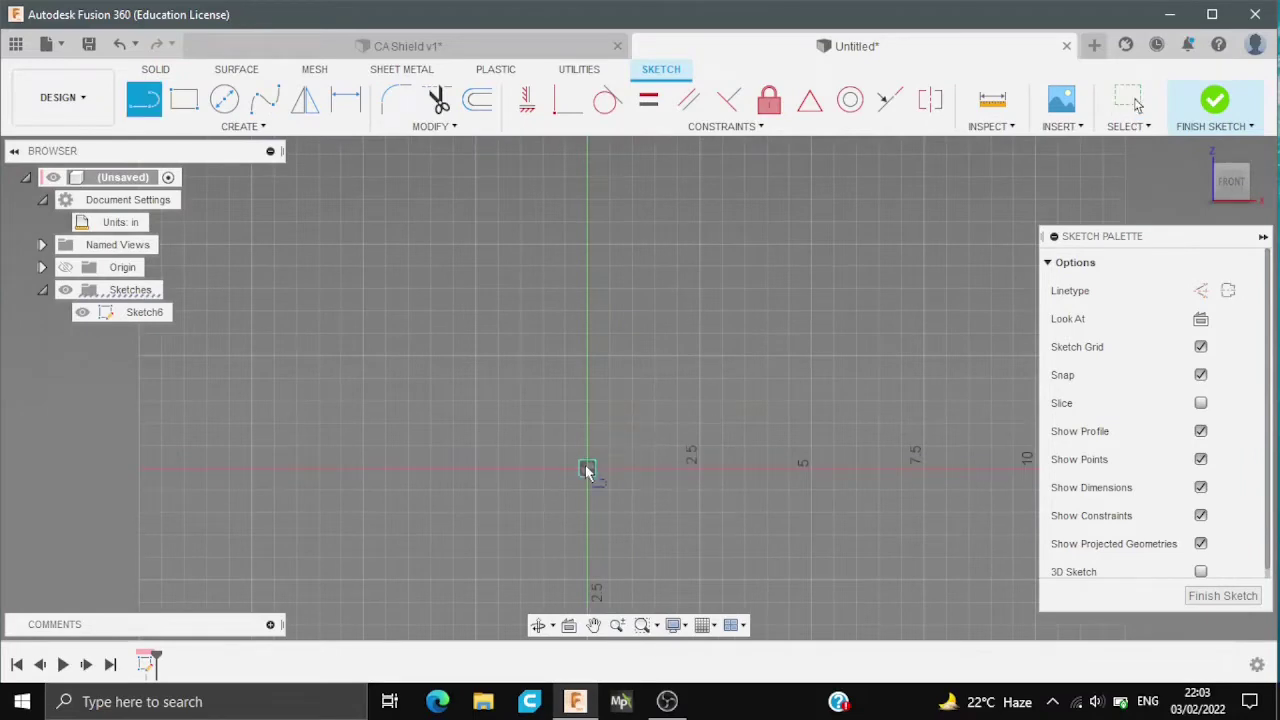
click(587, 467)
text(5.8)
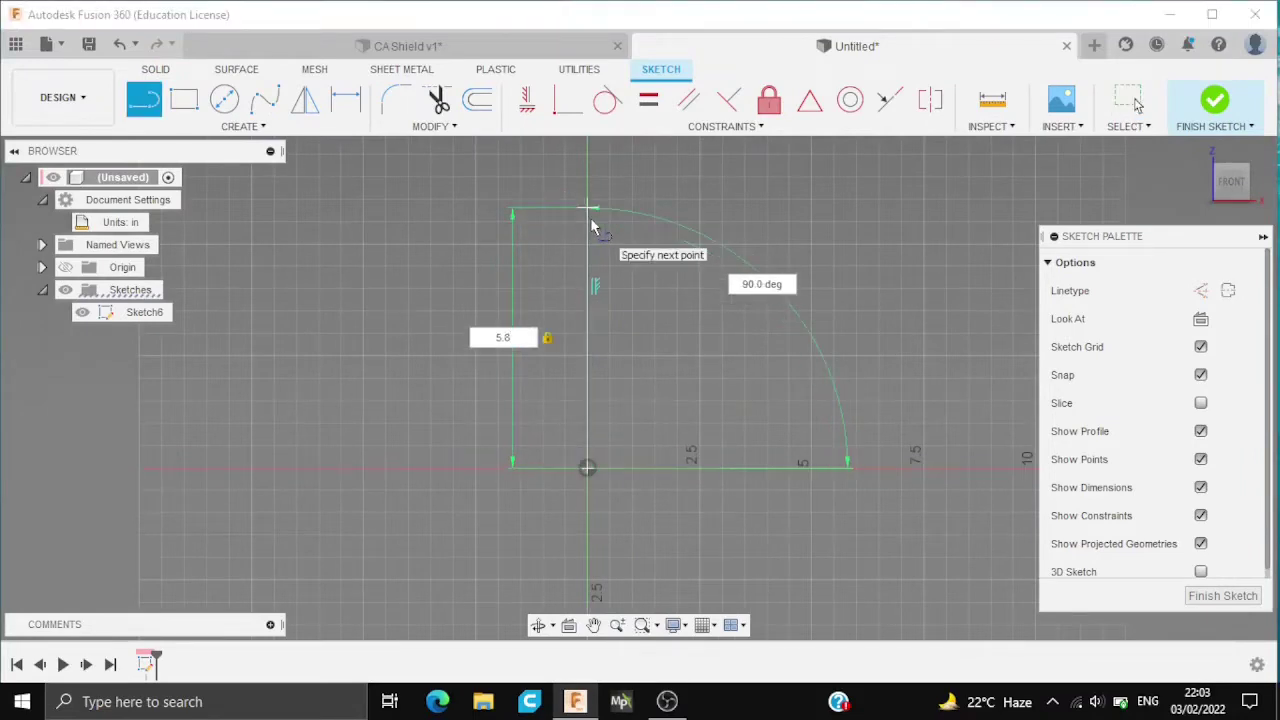
key(Tab)
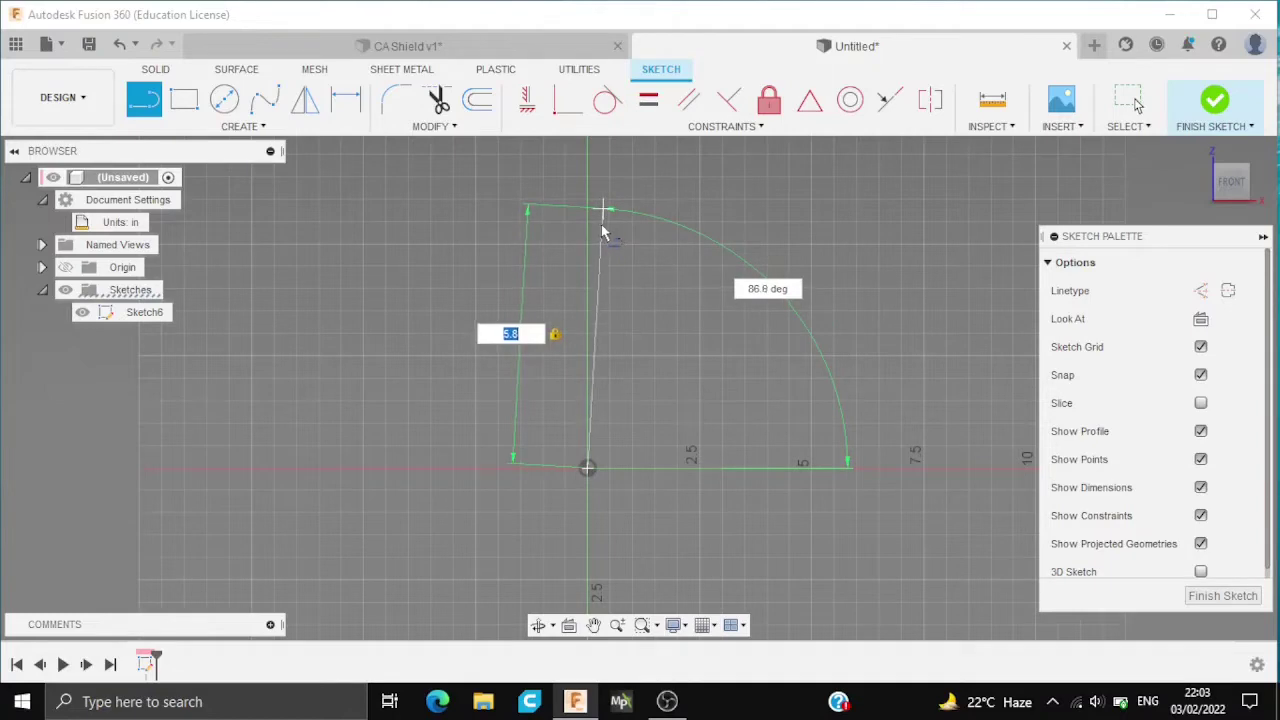
key(Return)
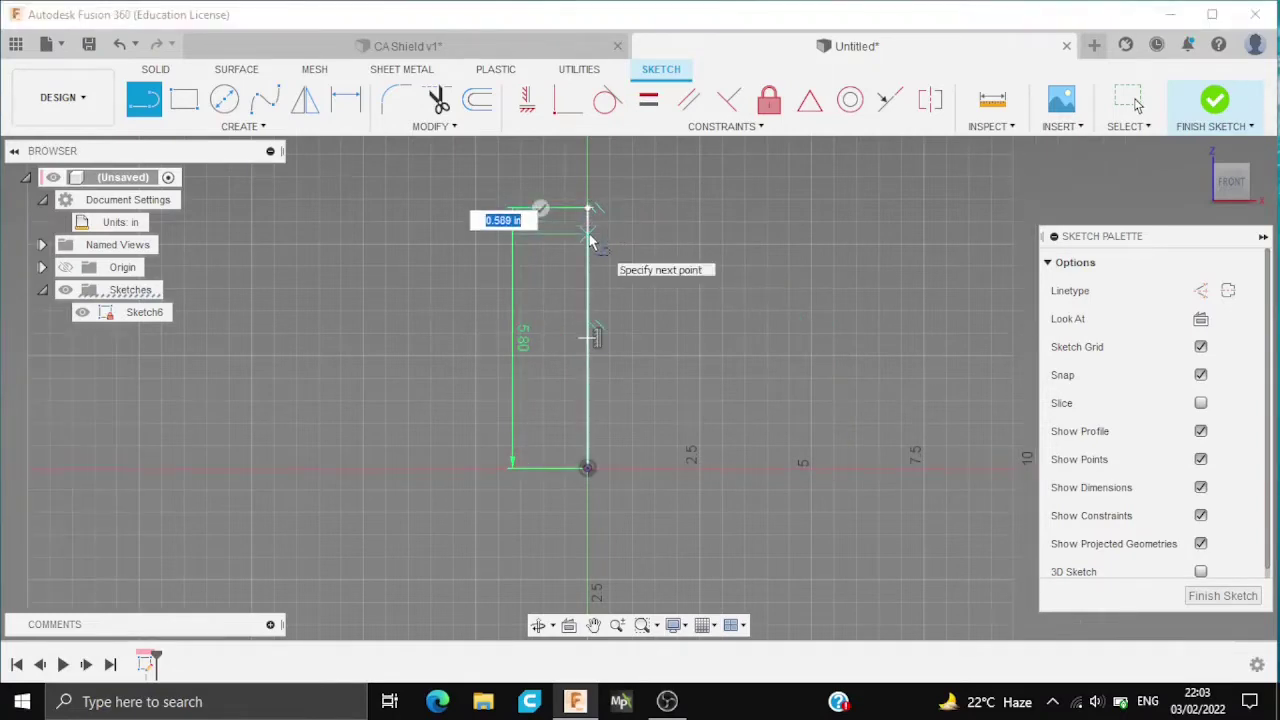
key(Escape)
Make the vertical line construction and add a short 0.200 in line from its top
click(589, 250)
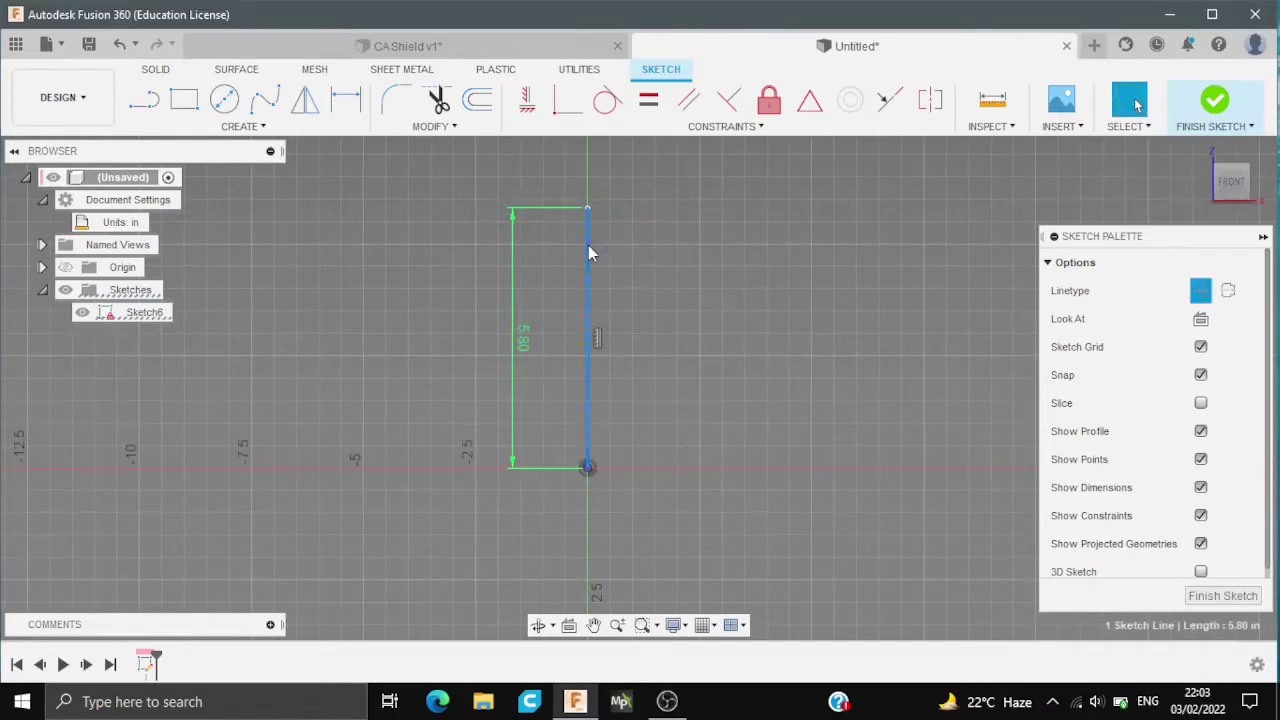
scroll(590, 208, up, 3)
scroll(595, 205, up, 3)
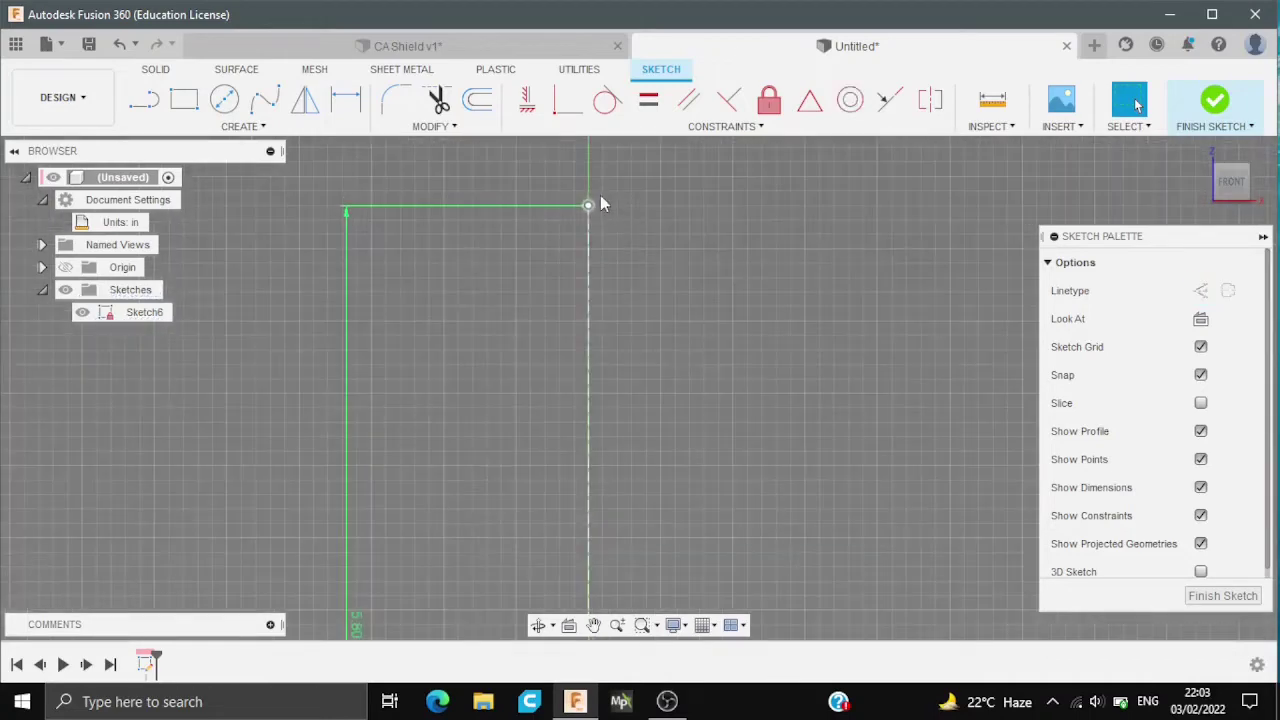
key(l)
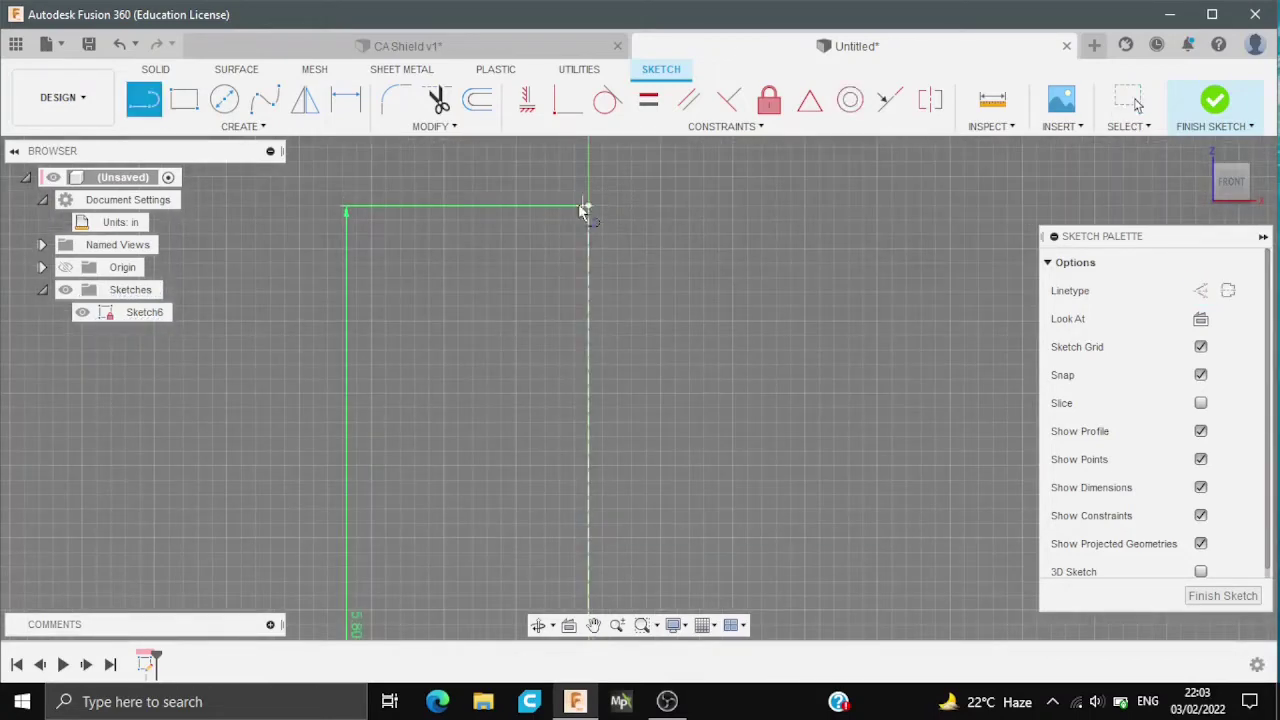
click(588, 207)
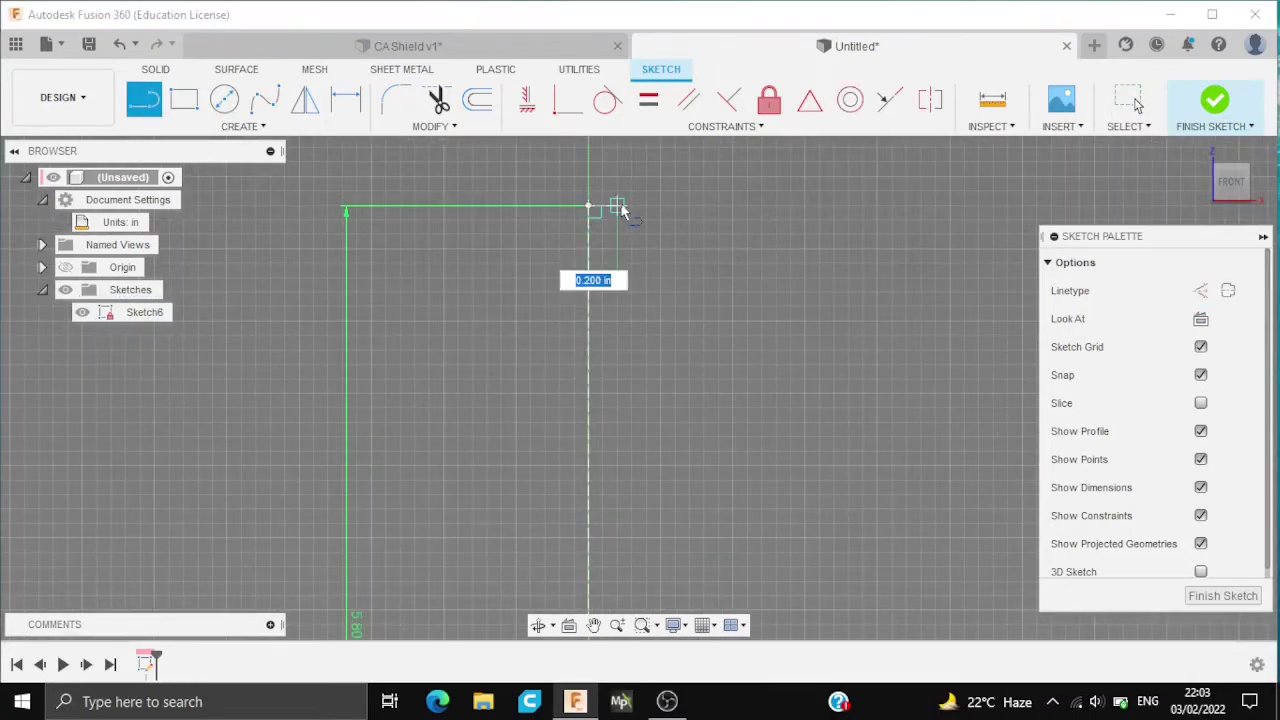
click(619, 207)
key(Escape)
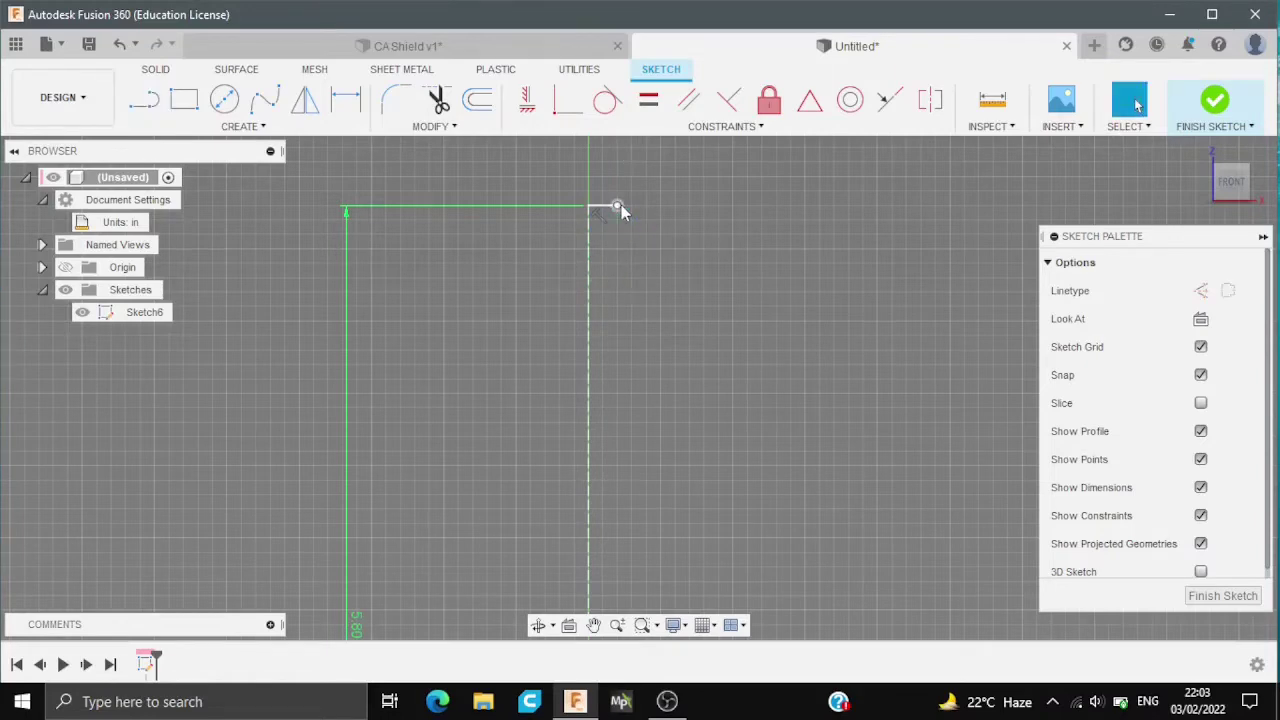
click(240, 126)
mouse_move(190, 209)
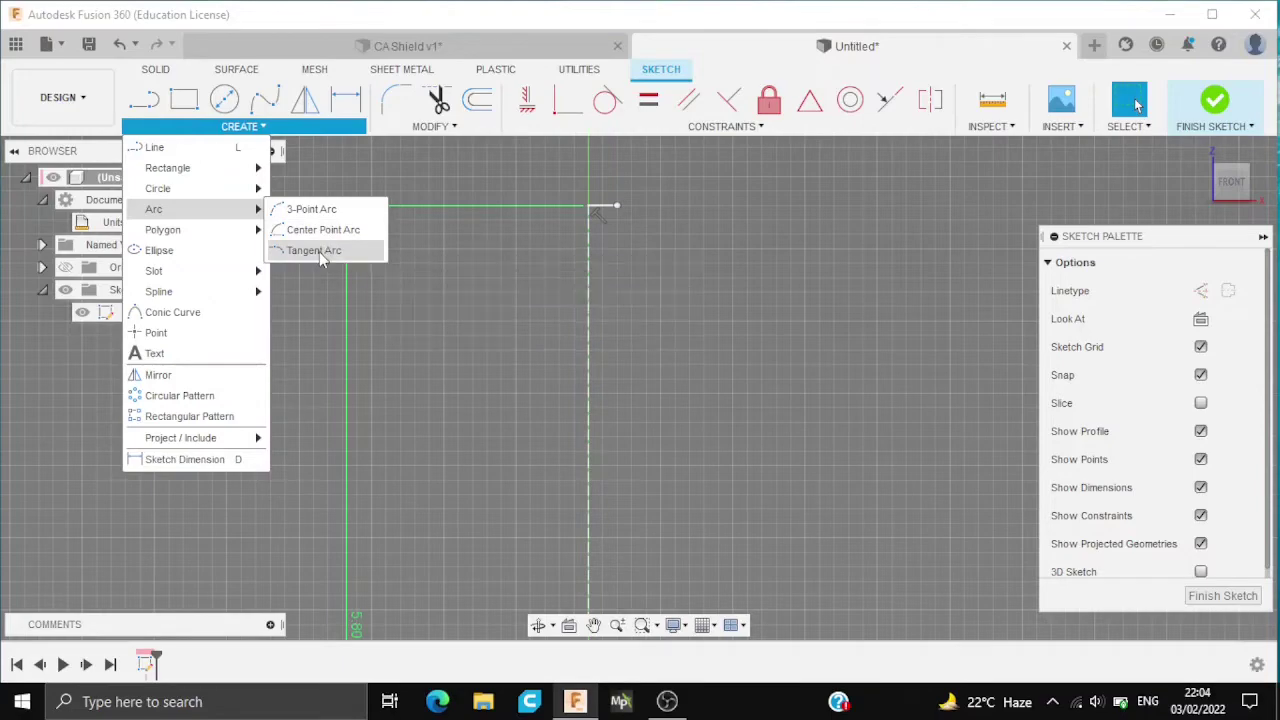
Draw a tangent arc from the short line's end and dimension its radius to 30 in
click(319, 252)
scroll(800, 360, down, 3)
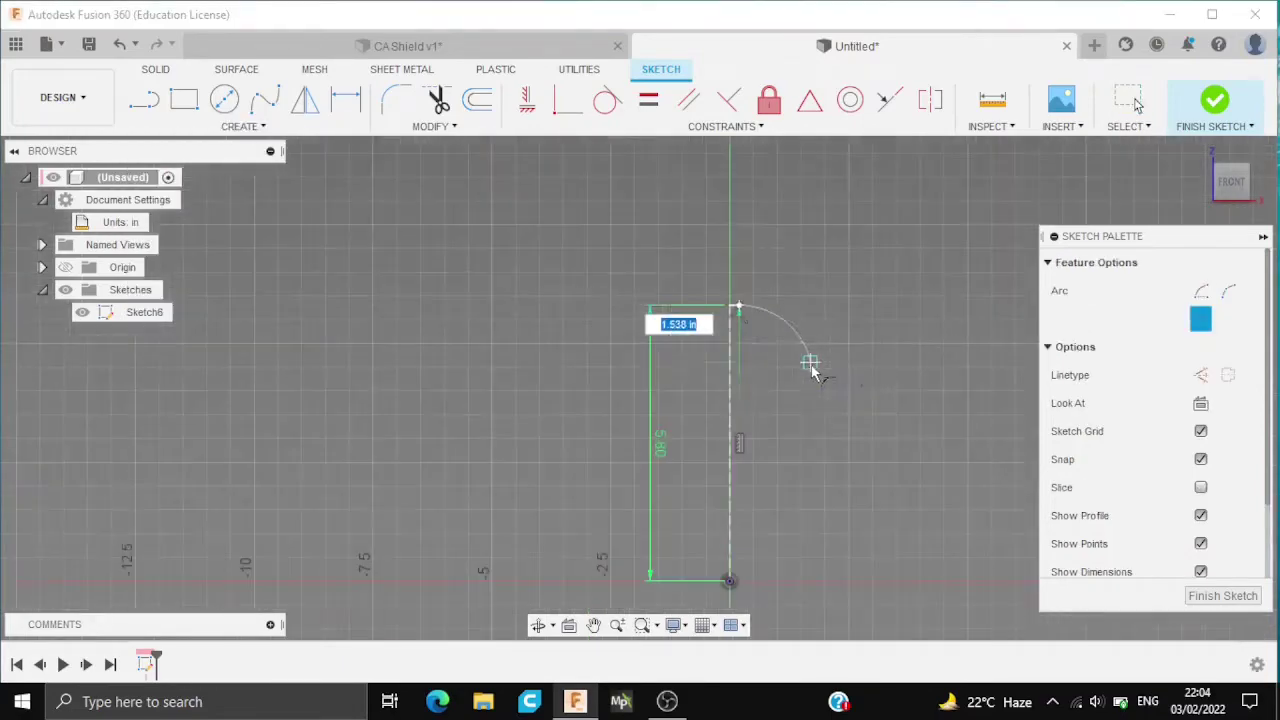
scroll(720, 383, down, 2)
scroll(445, 333, down, 2)
scroll(450, 335, up, 3)
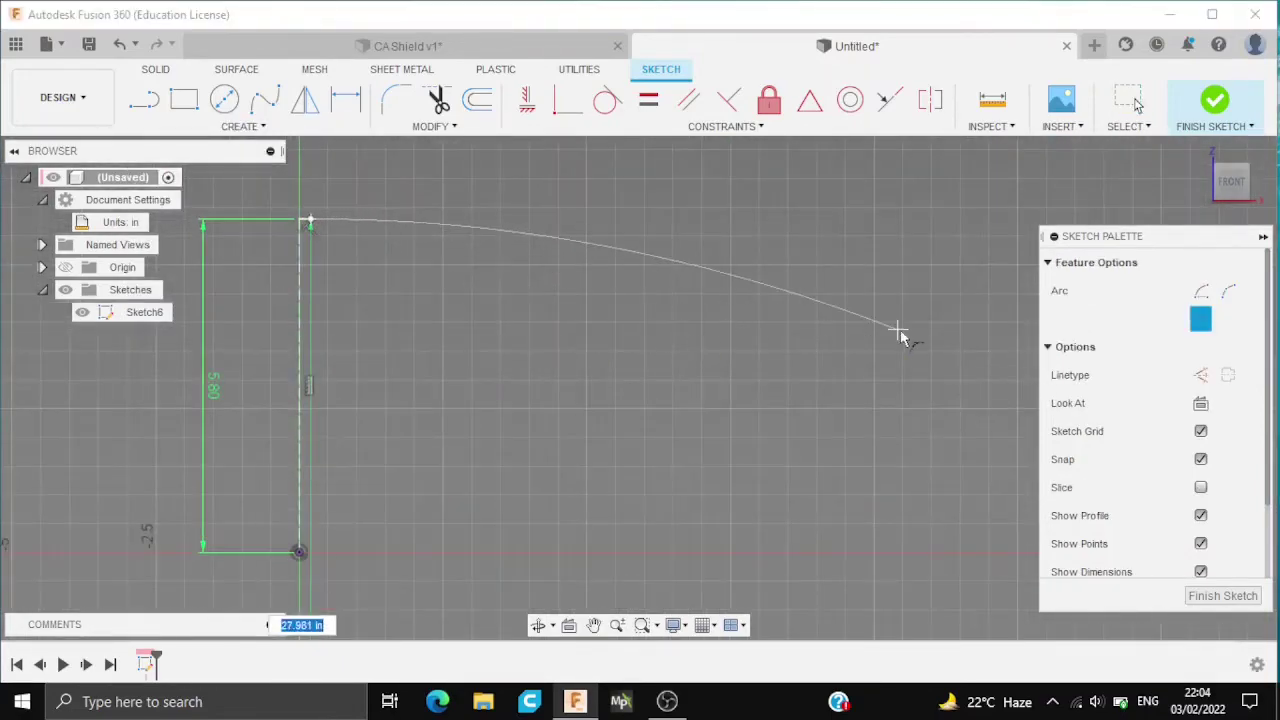
click(931, 357)
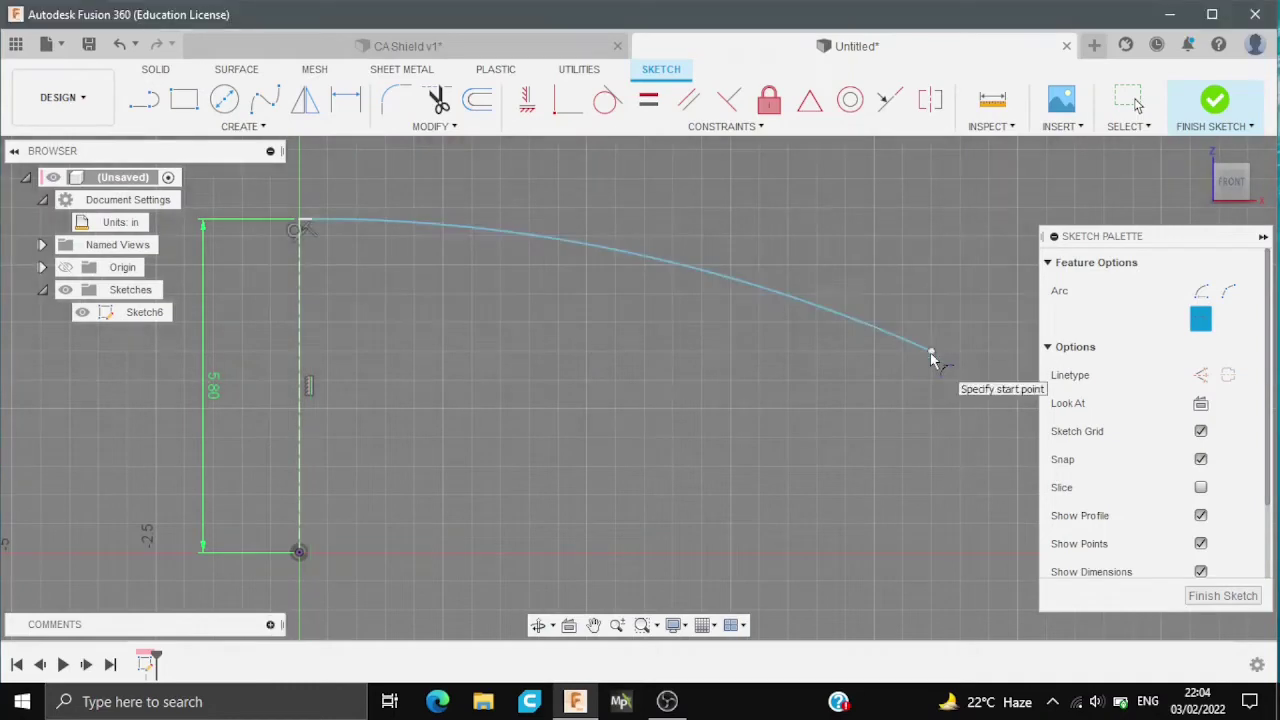
key(d)
click(730, 280)
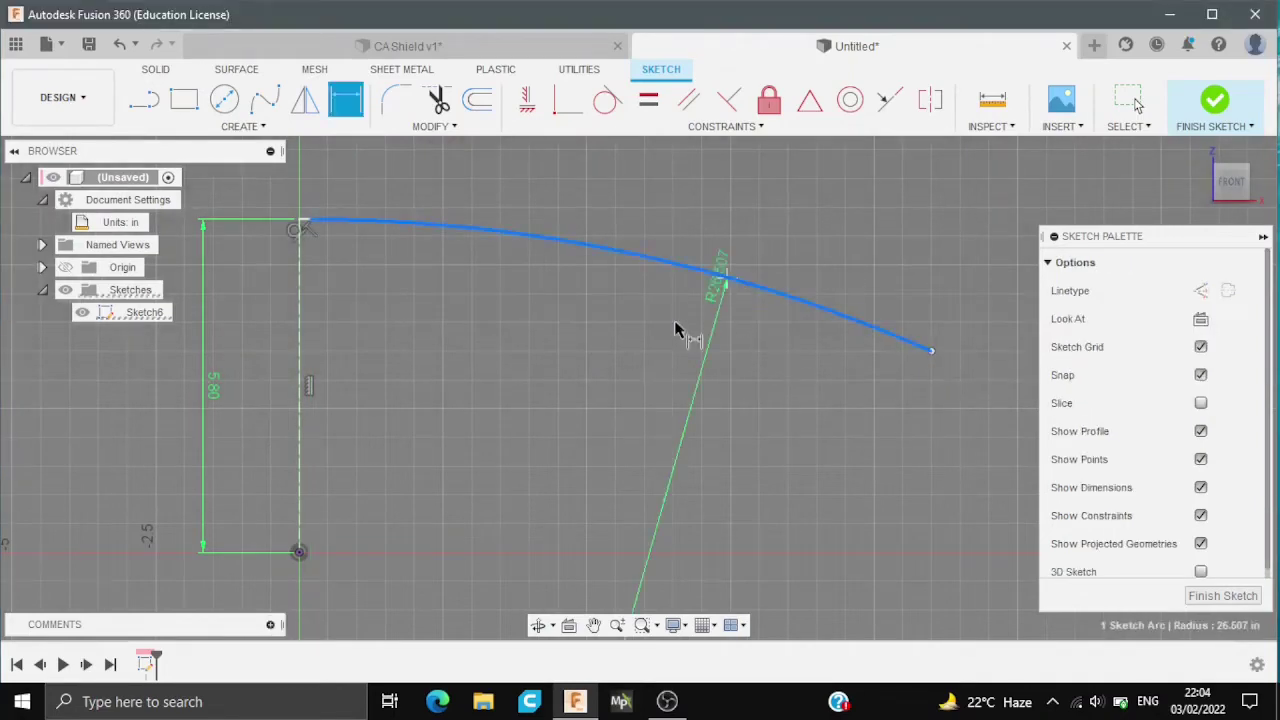
click(578, 366)
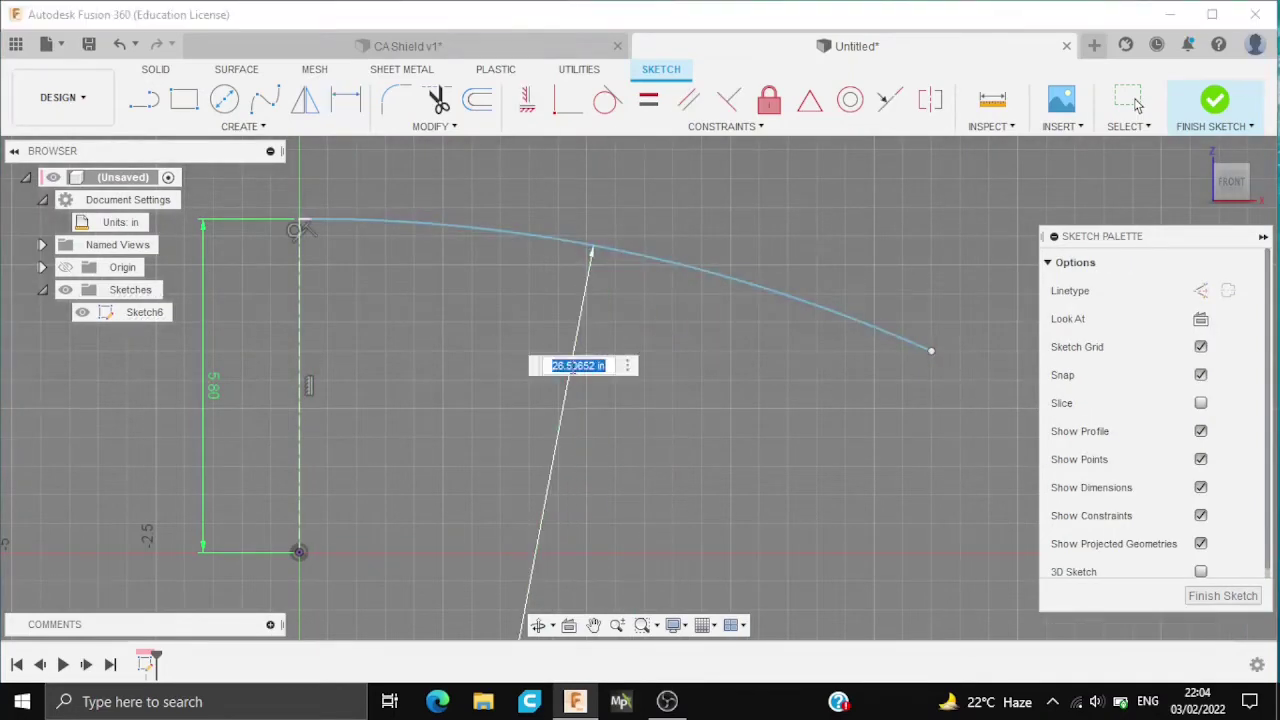
key(Return)
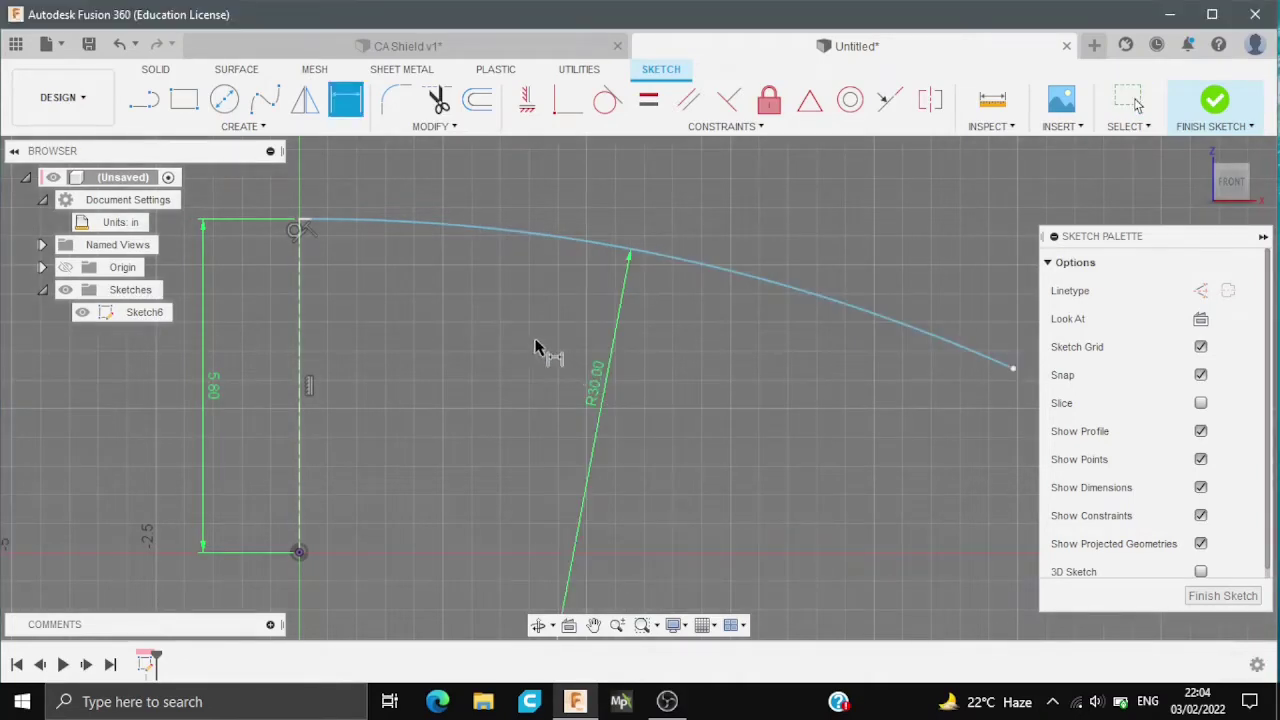
Dimension the arc's right end 12 in horizontally from the origin
click(298, 553)
click(1012, 370)
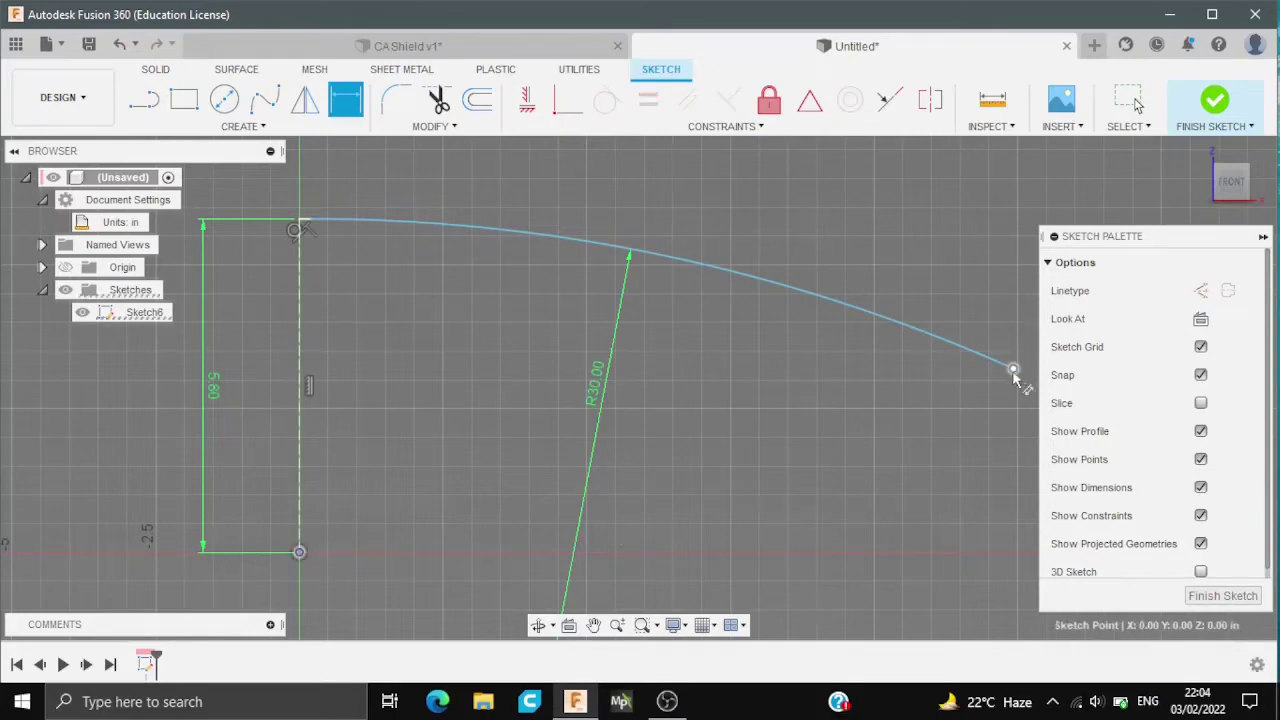
click(638, 598)
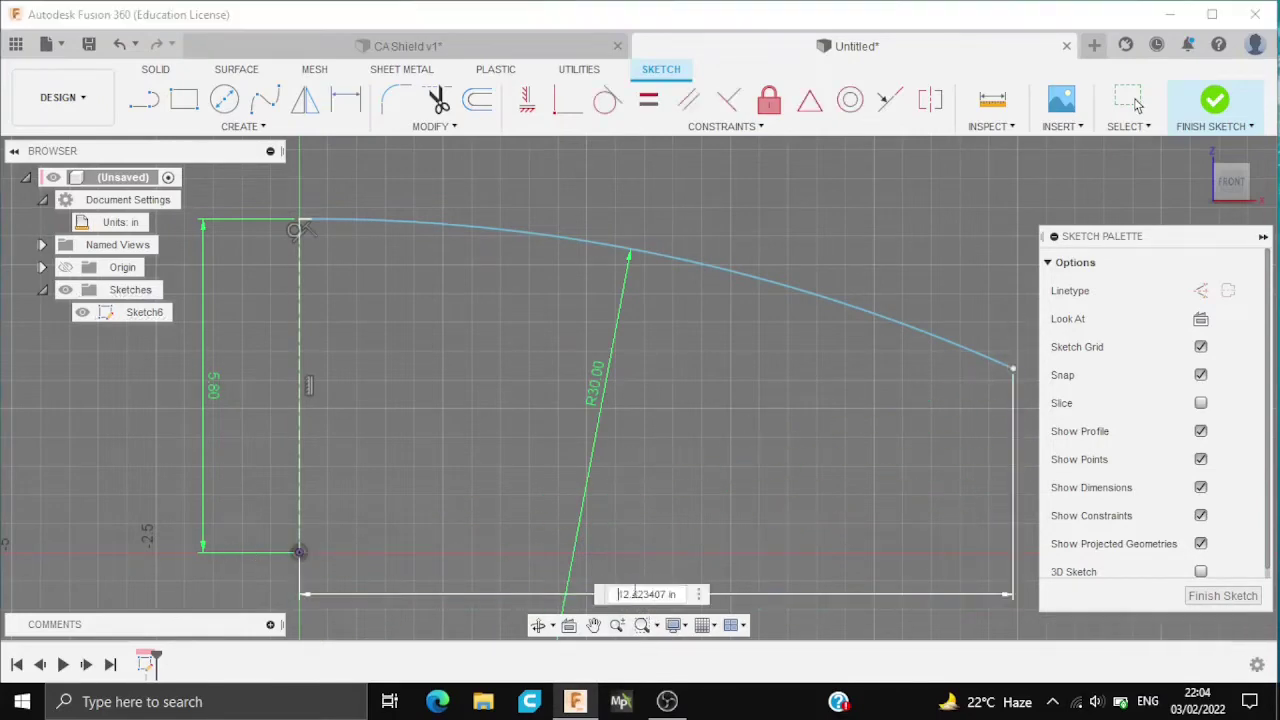
text(12)
key(Return)
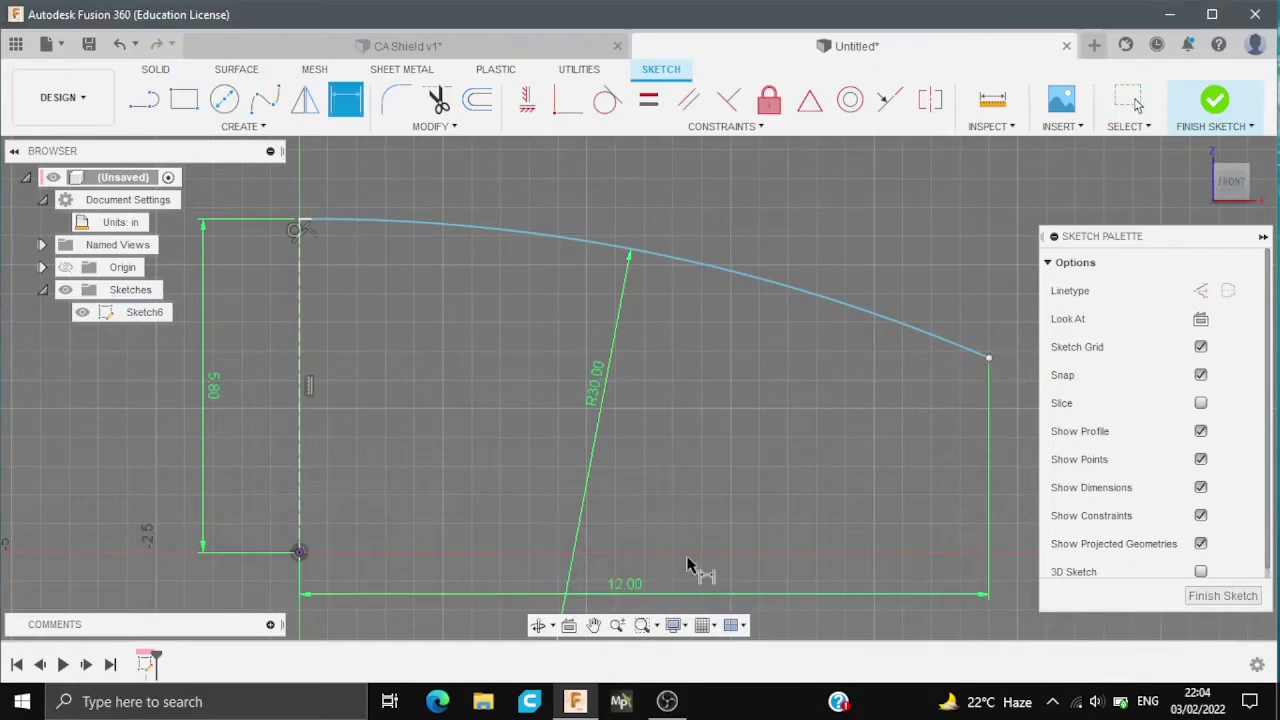
scroll(670, 430, down, 2)
Offset the dome arc by 0.30 in to create a second arc above it
click(477, 99)
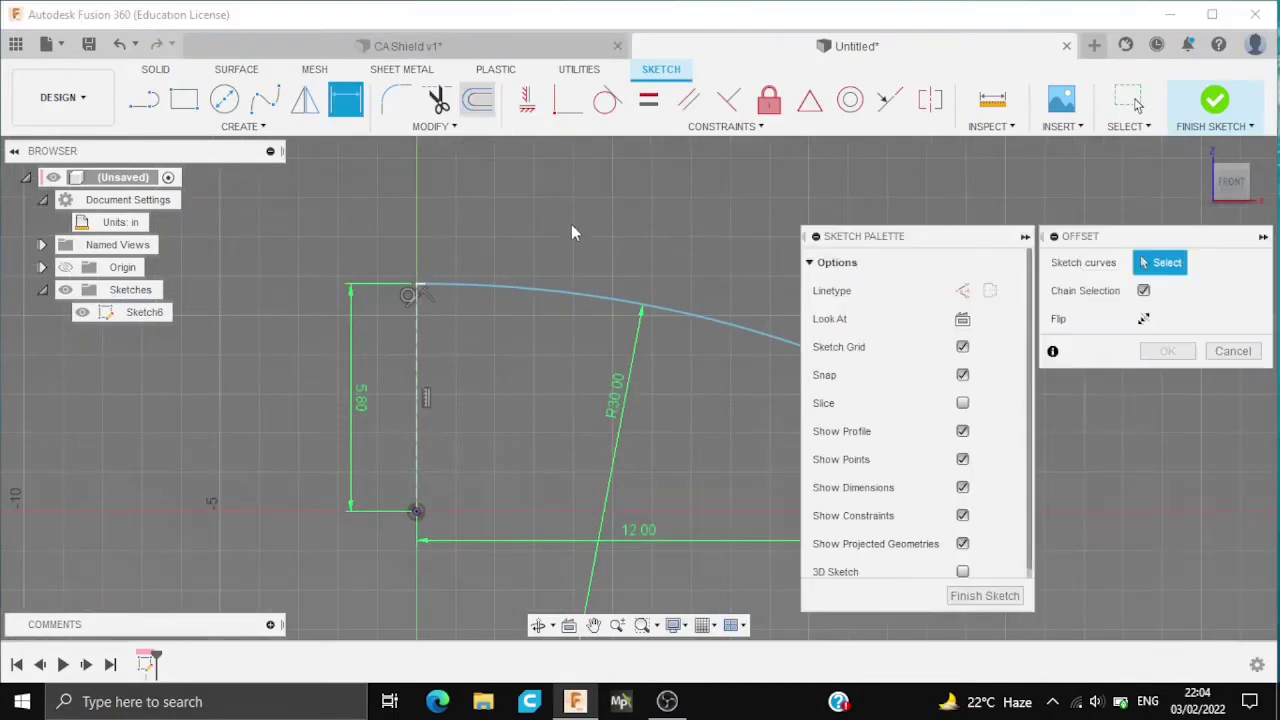
click(535, 293)
scroll(530, 287, up, 2)
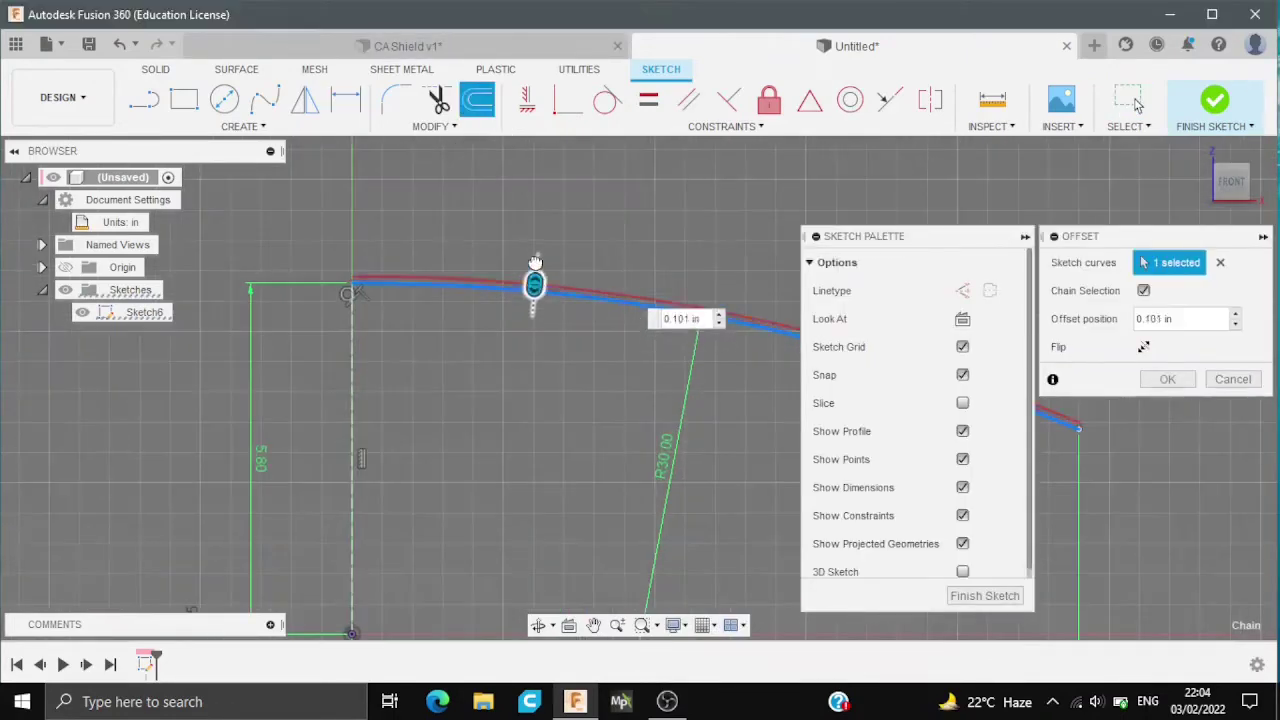
key(Return)
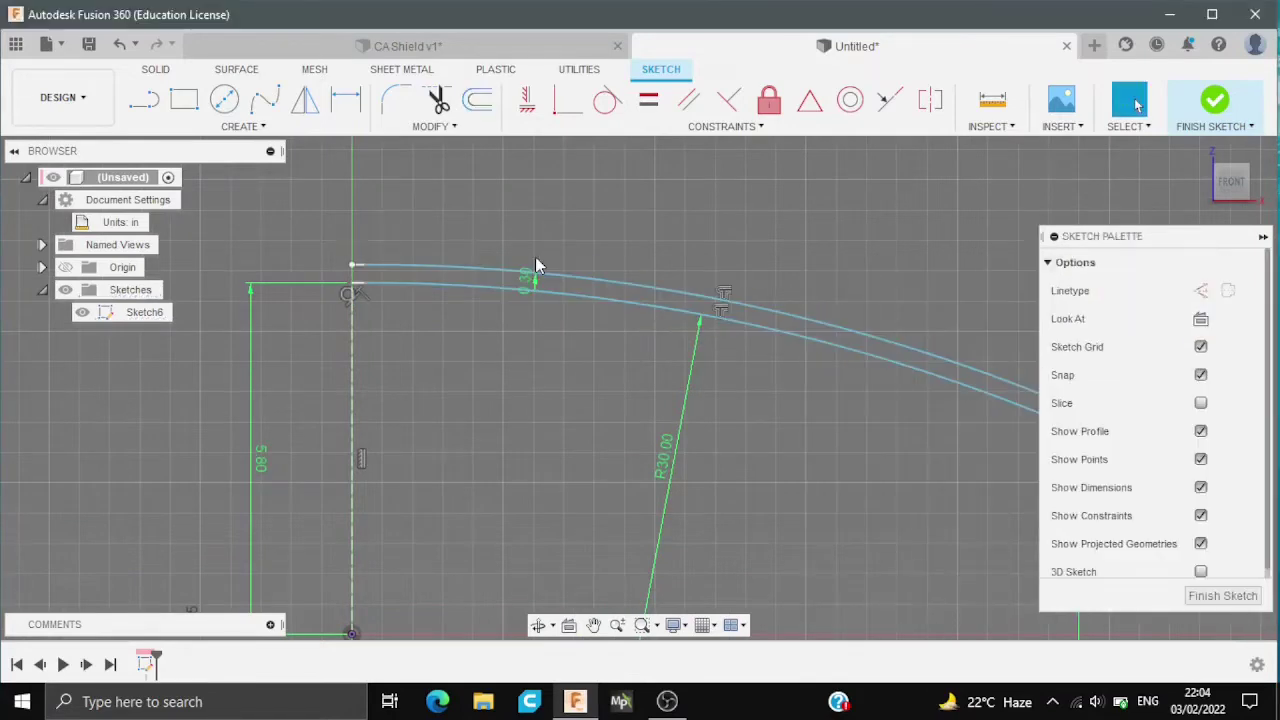
scroll(434, 258, up, 2)
Draw a short line joining the left ends of the two arcs
key(l)
scroll(318, 274, up, 1)
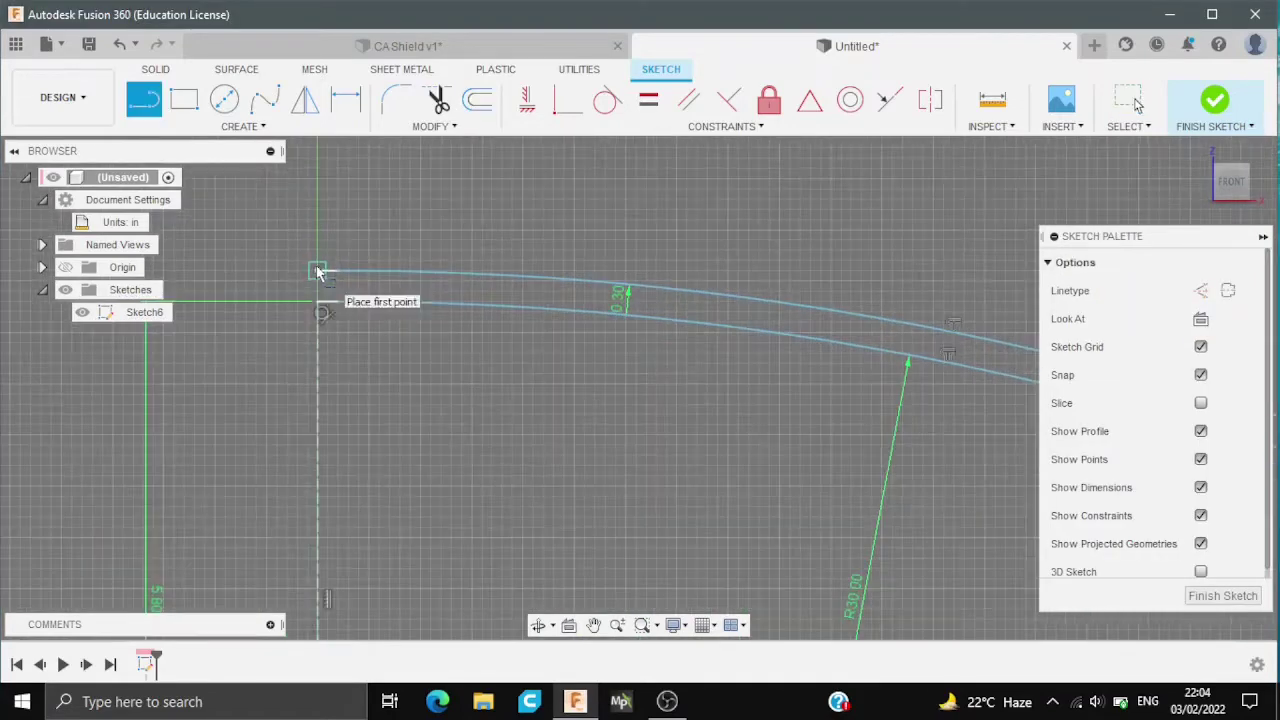
click(316, 272)
click(320, 301)
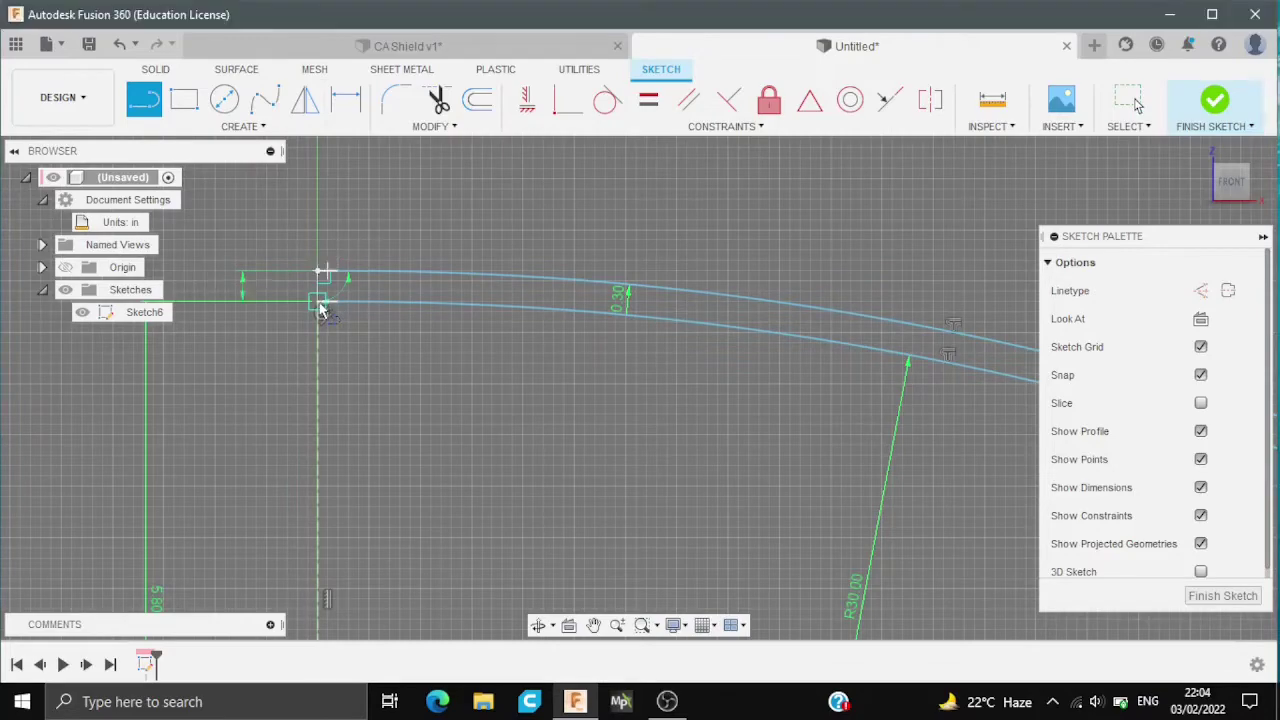
scroll(443, 345, down, 1)
scroll(443, 345, down, 1)
scroll(371, 443, down, 1)
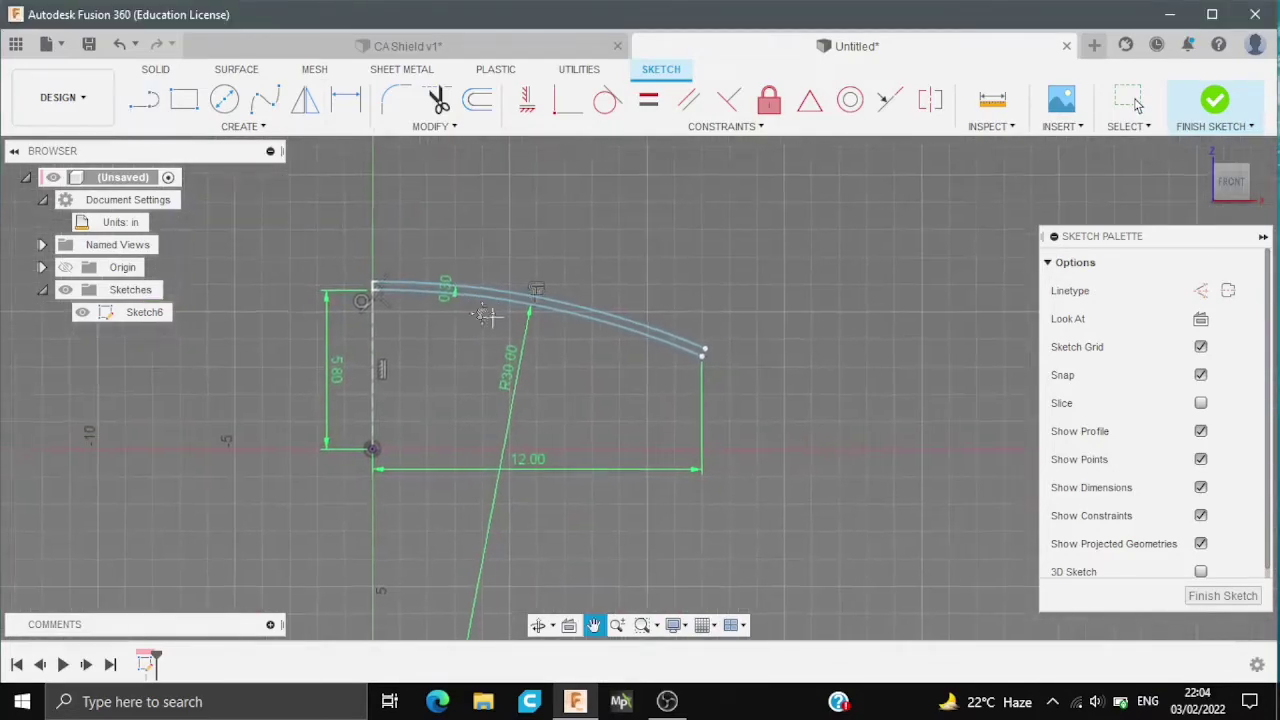
click(241, 130)
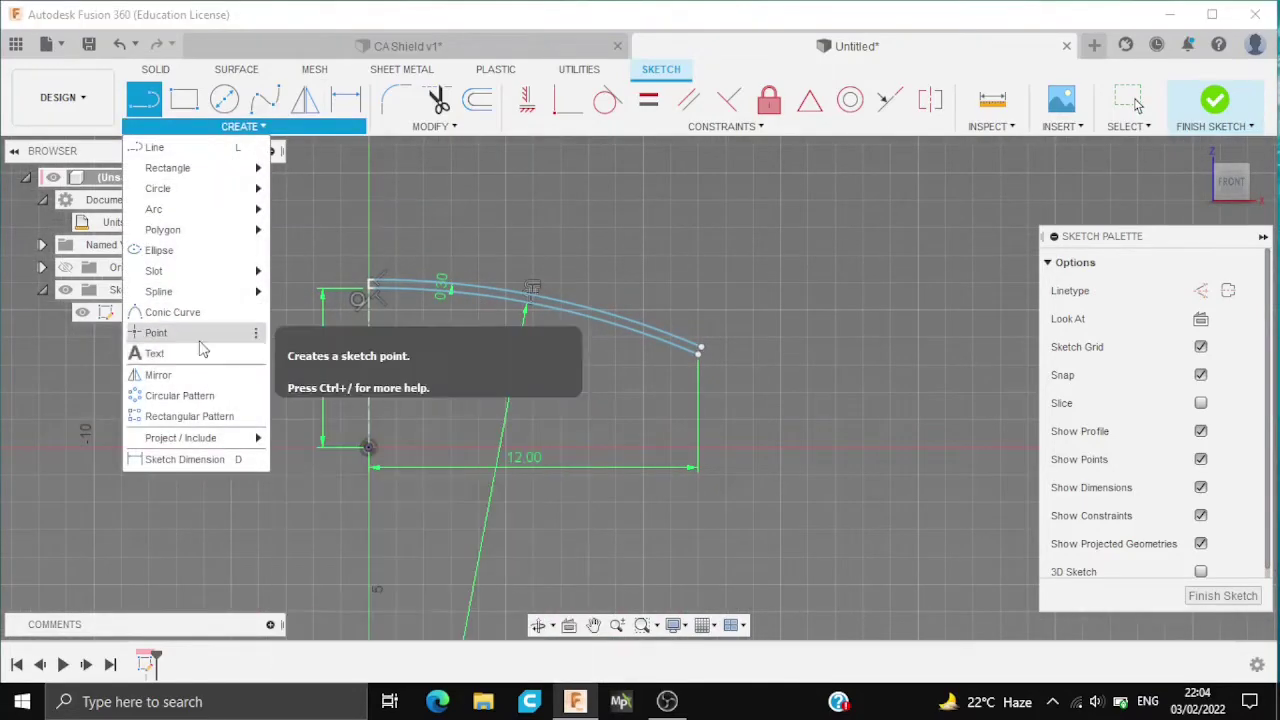
Pick the Point tool from the Create list and zoom in on the band's end
click(157, 329)
scroll(711, 383, up, 2)
scroll(726, 348, up, 2)
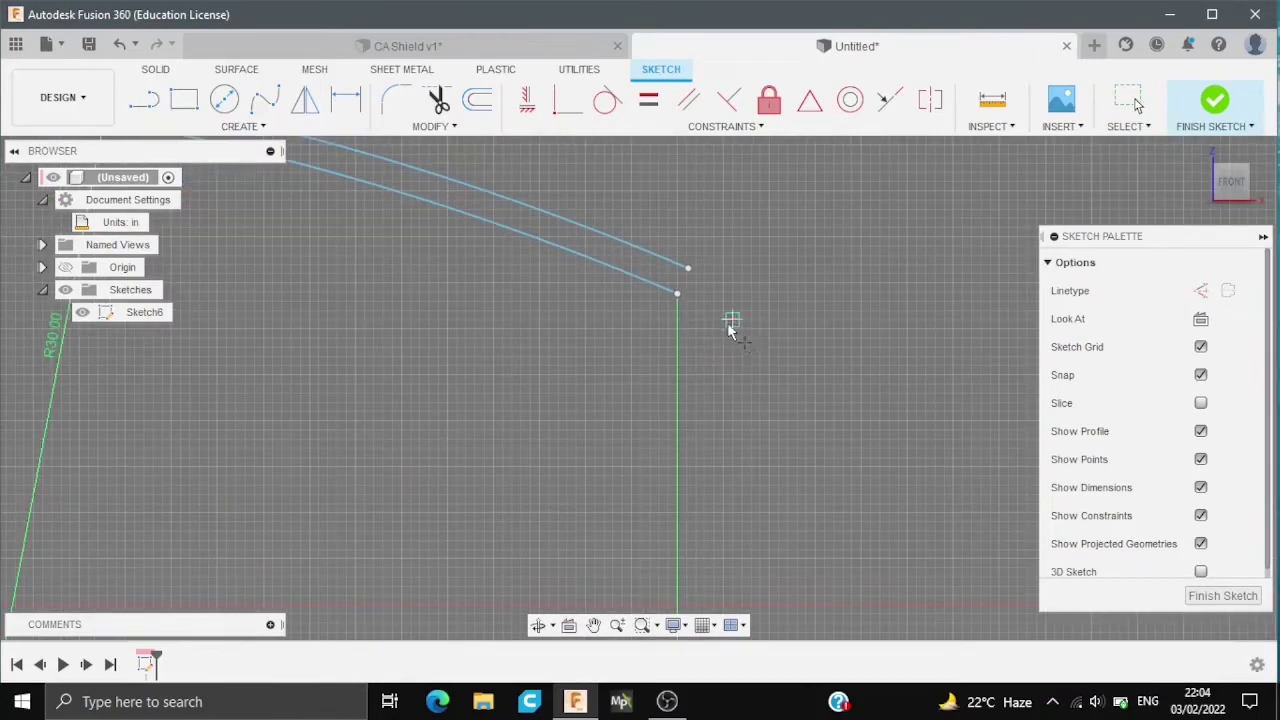
scroll(731, 330, up, 2)
scroll(722, 340, down, 1)
scroll(623, 380, down, 2)
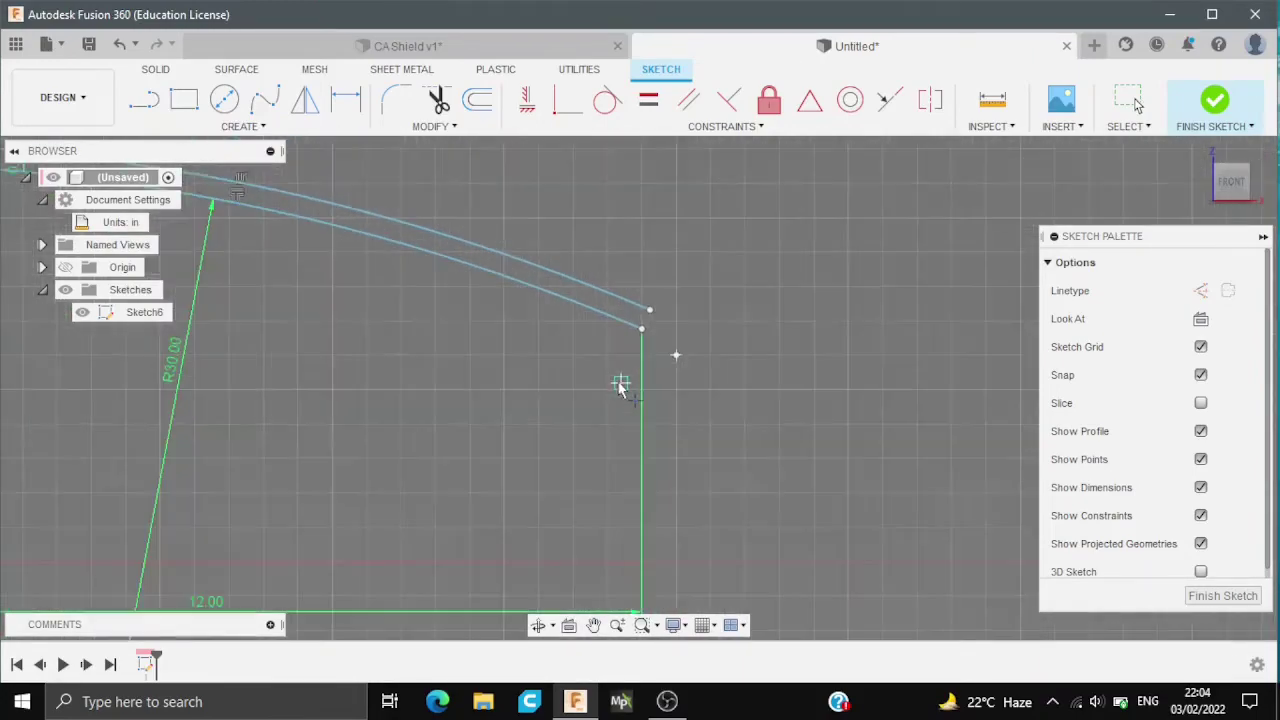
scroll(611, 383, down, 2)
scroll(625, 410, down, 2)
scroll(625, 415, down, 2)
Dimension the second line's top endpoint 13 in horizontally from the origin
key(d)
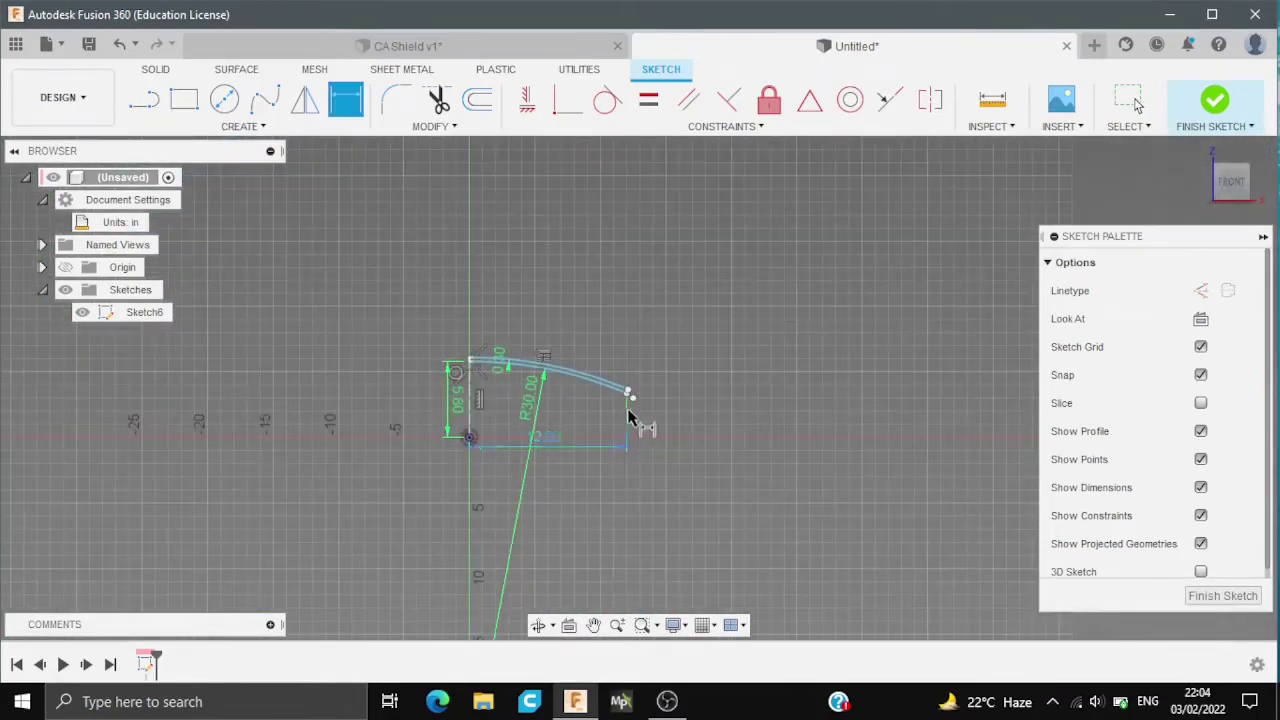
scroll(635, 402, up, 2)
key(Escape)
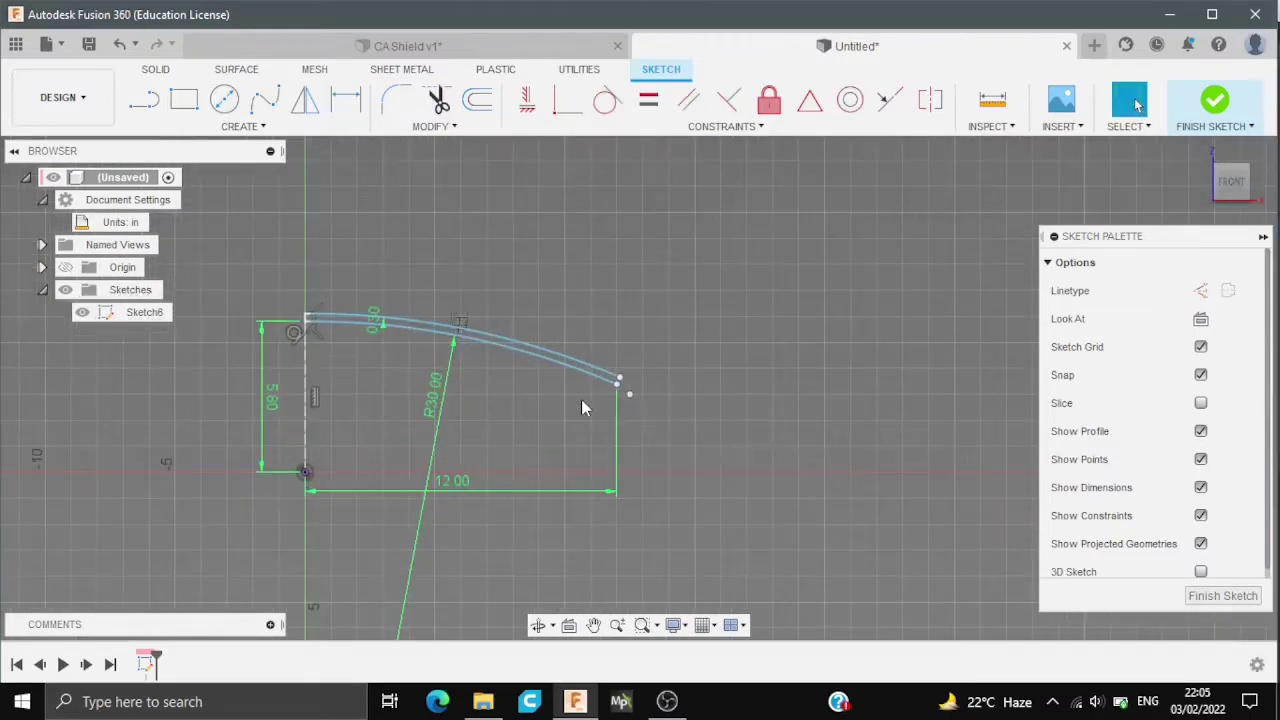
key(d)
scroll(647, 402, up, 1)
scroll(647, 402, up, 1)
click(614, 389)
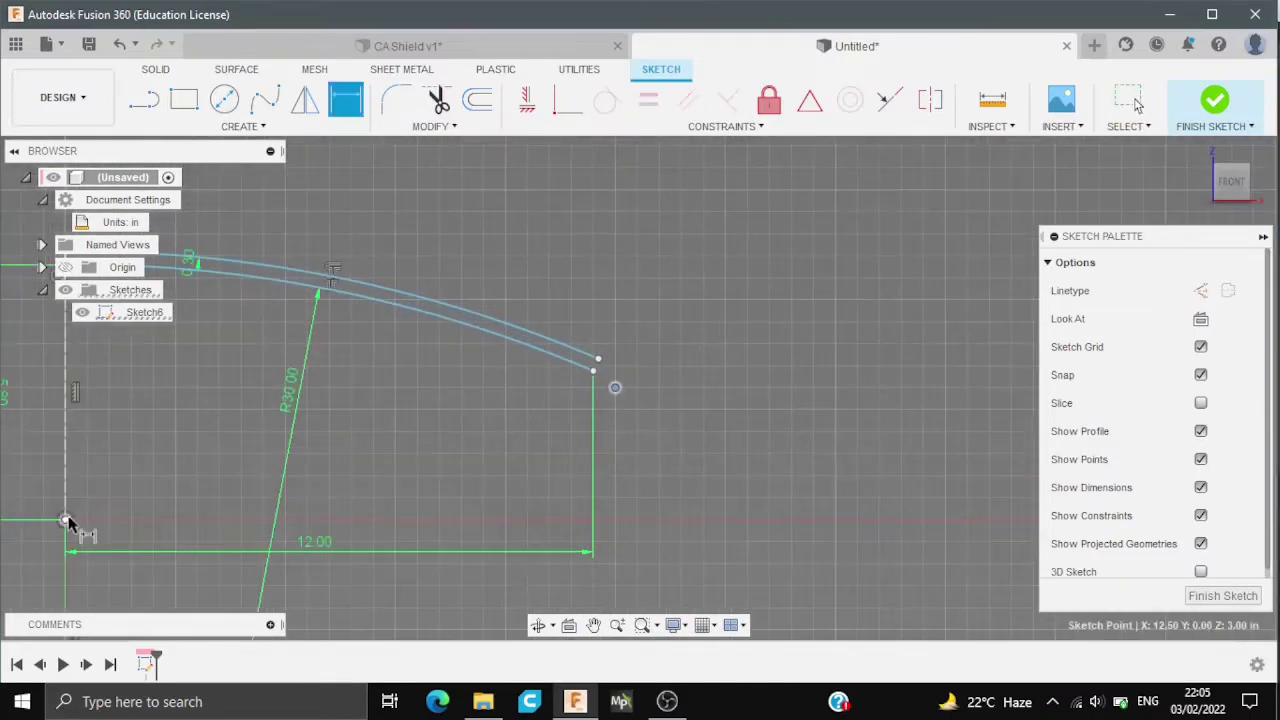
click(66, 520)
click(376, 576)
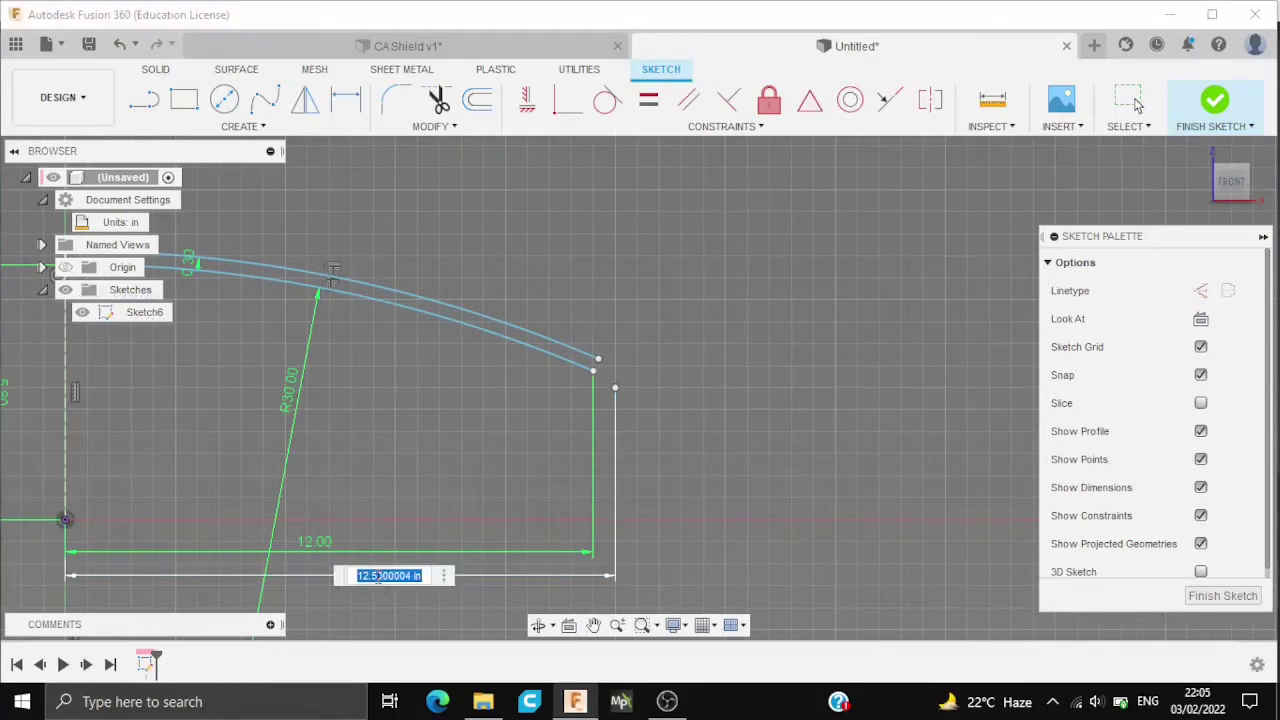
text(13)
key(Return)
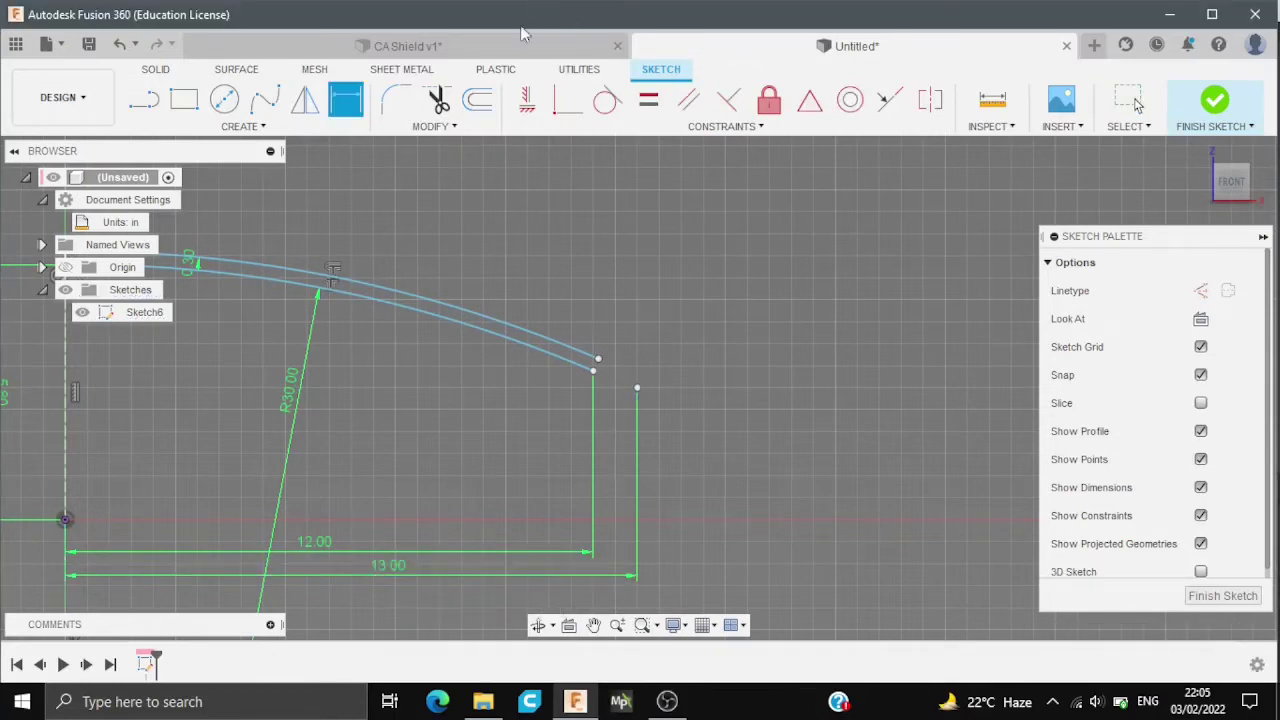
click(461, 134)
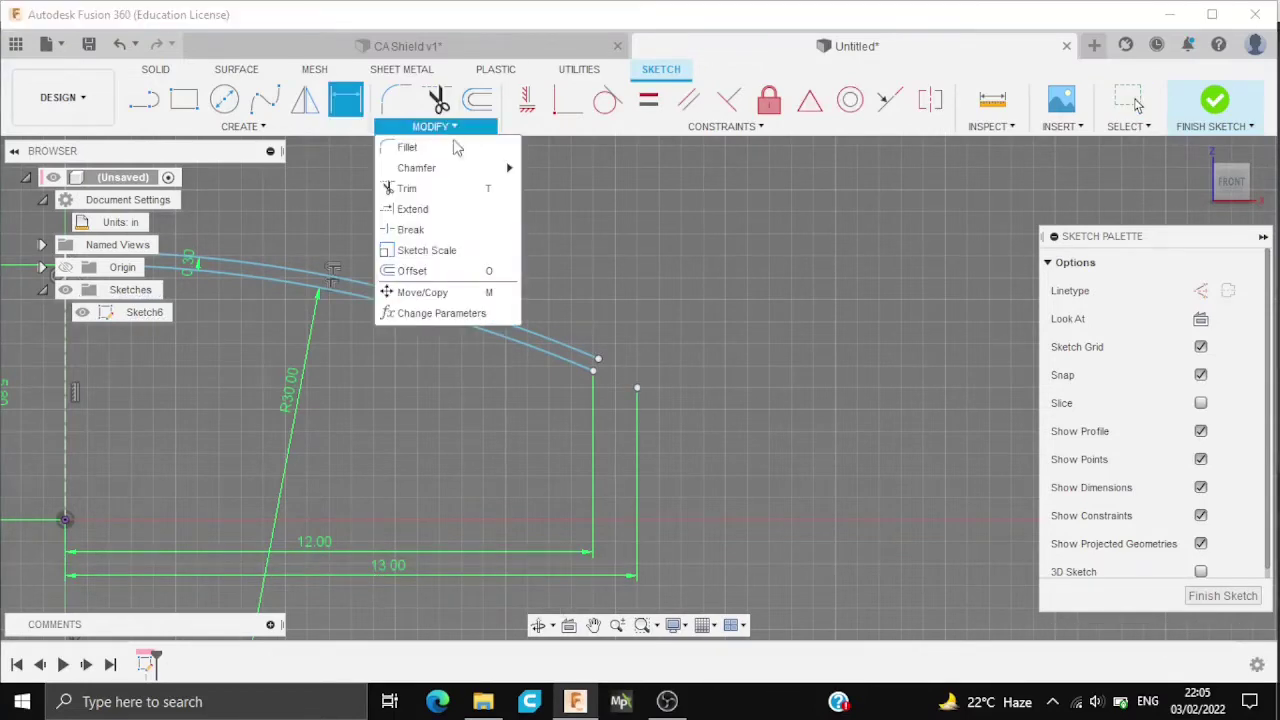
Extend the outer arc, close it with a line from the inner arc's end, and trim the excess
click(420, 206)
click(580, 353)
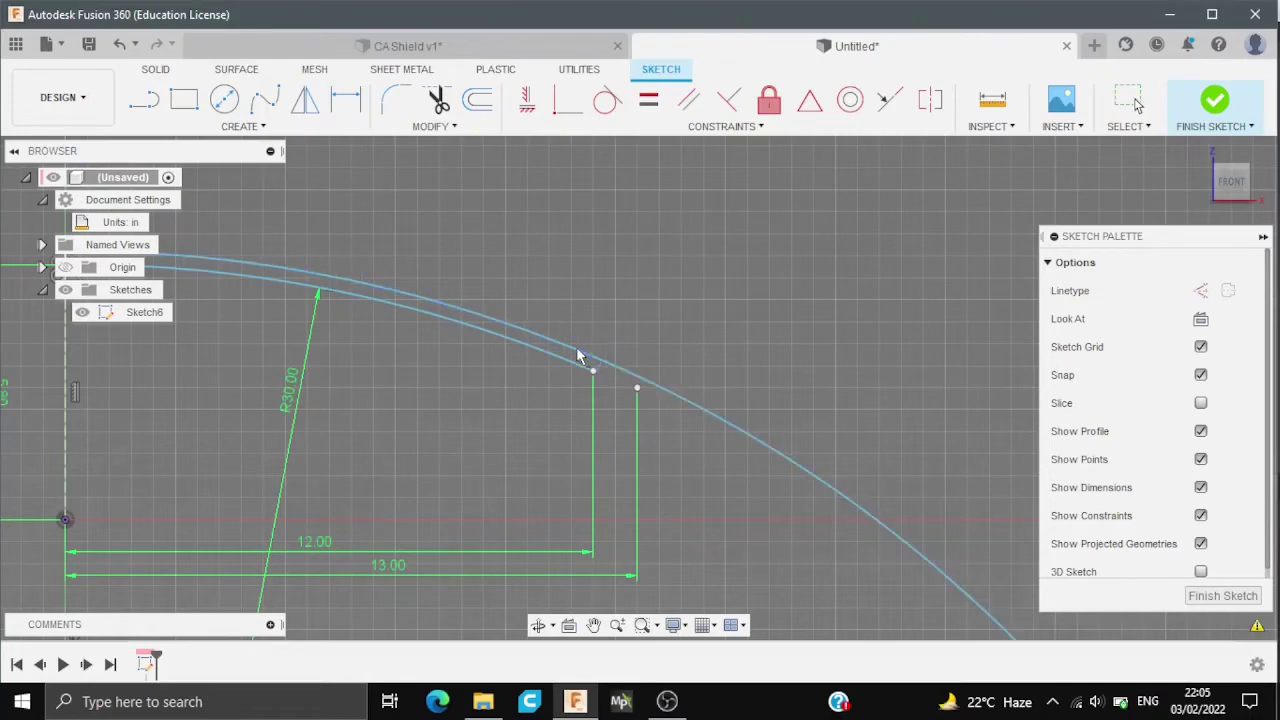
key(Escape)
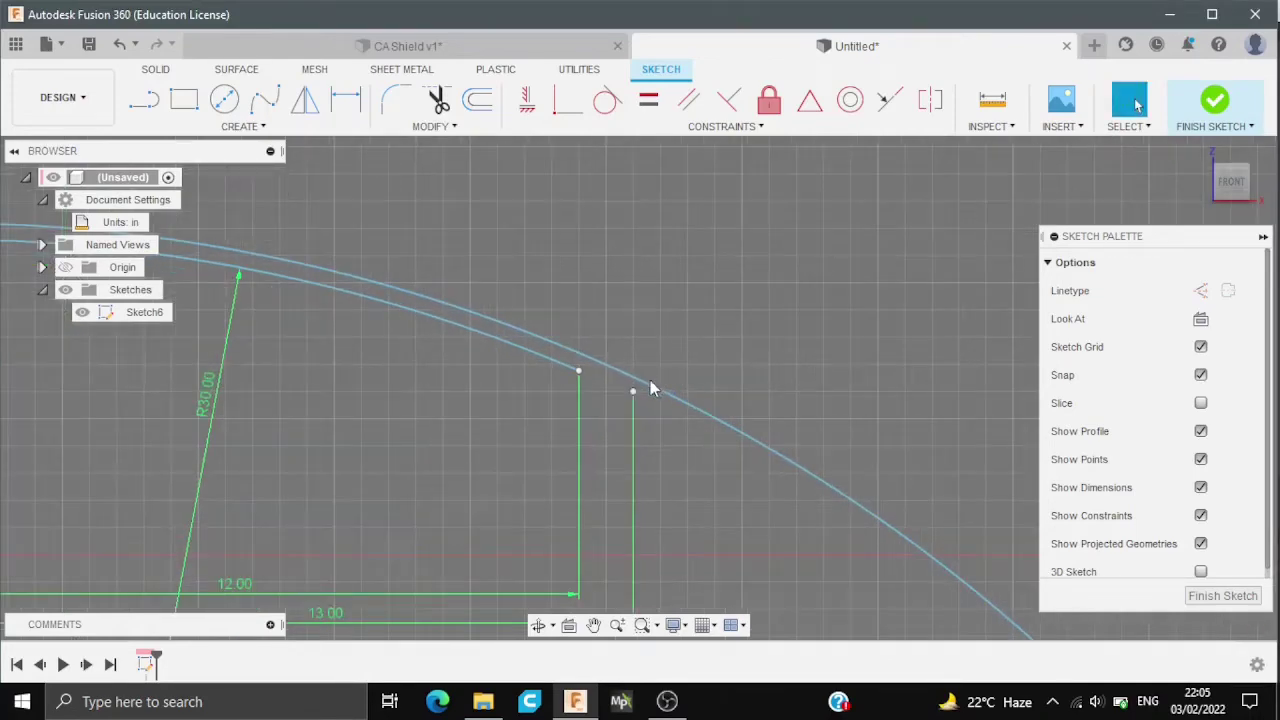
scroll(628, 392, up, 4)
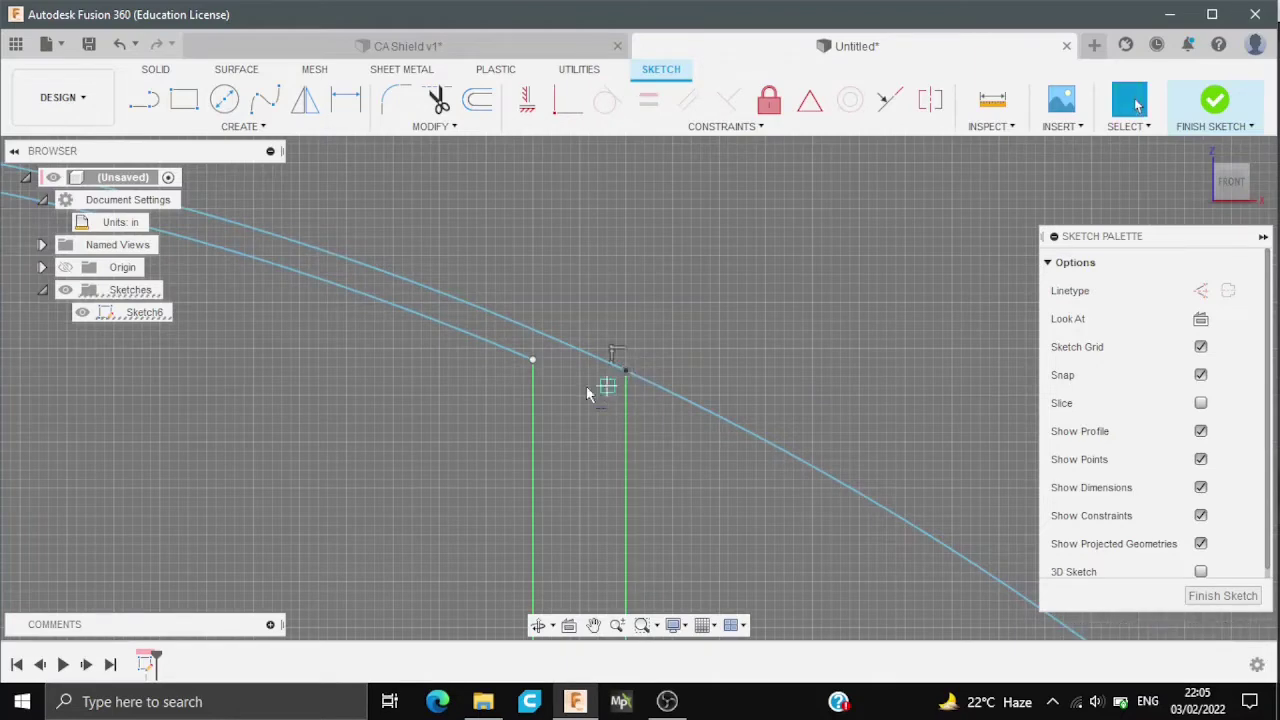
key(l)
click(532, 360)
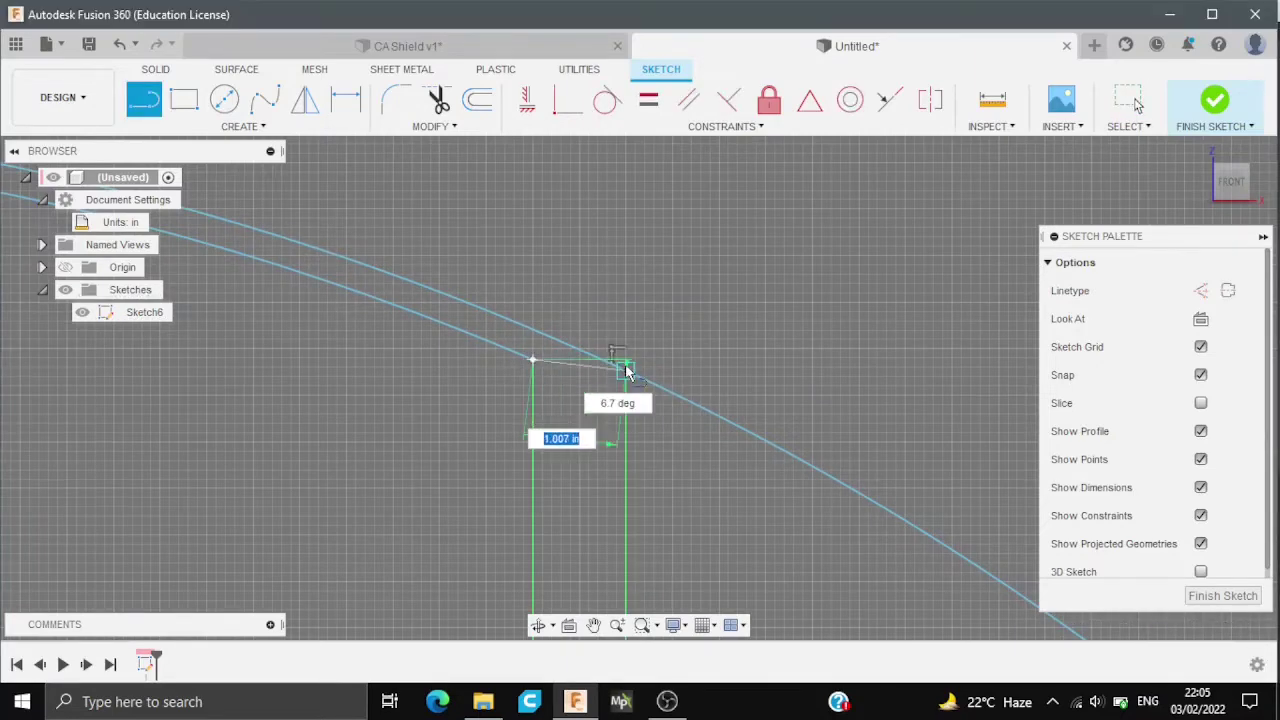
click(621, 368)
scroll(510, 424, down, 5)
key(t)
click(671, 451)
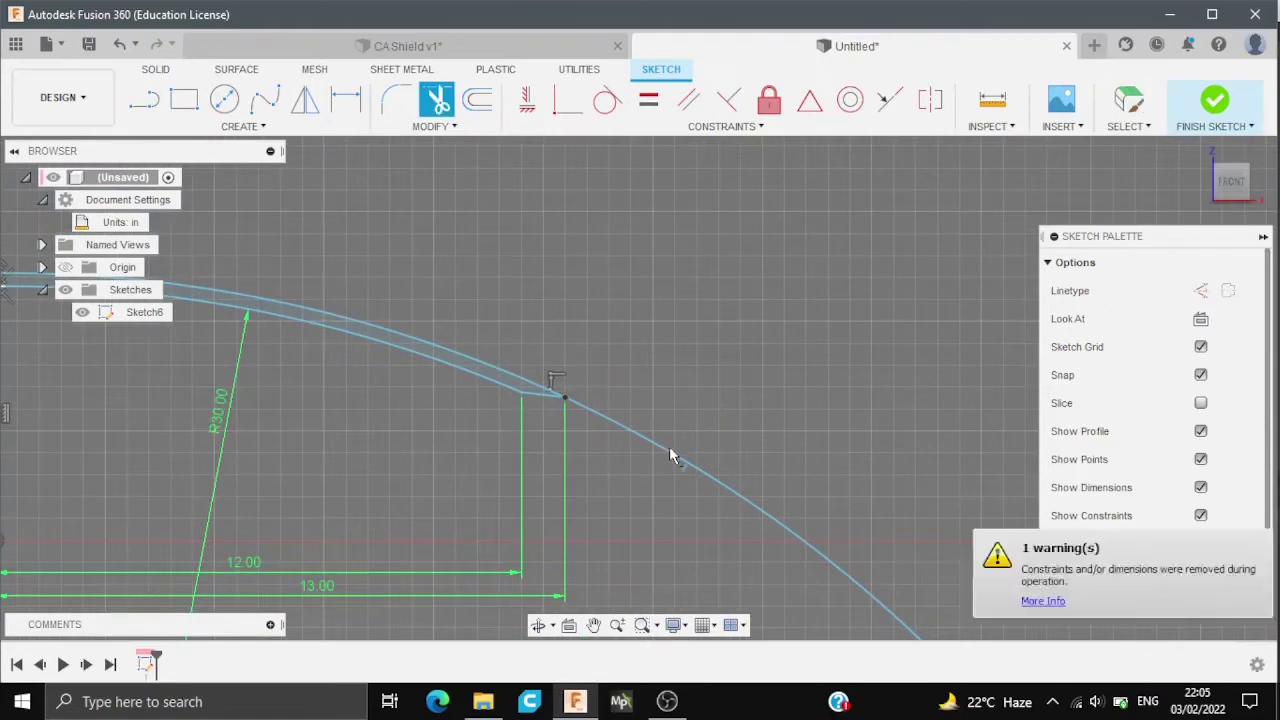
scroll(500, 445, down, 4)
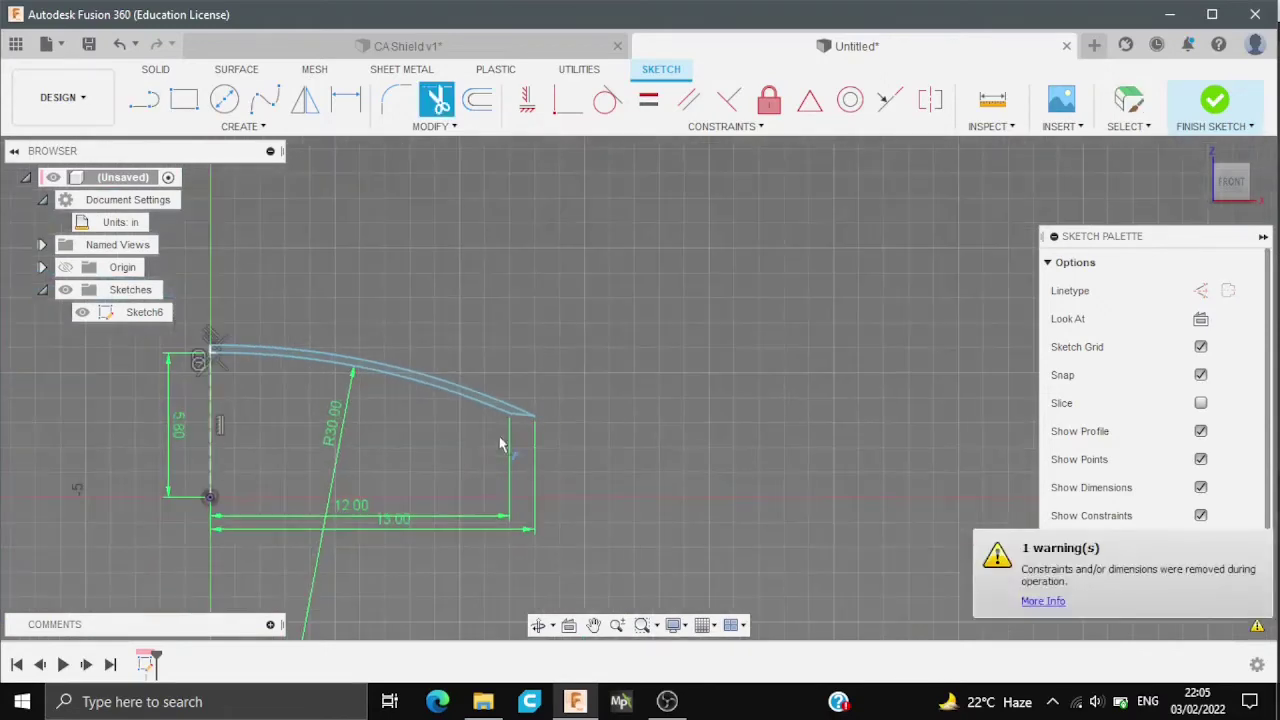
Finish the sketch and revolve the profile 360° about the vertical centre line into Body9
click(1212, 102)
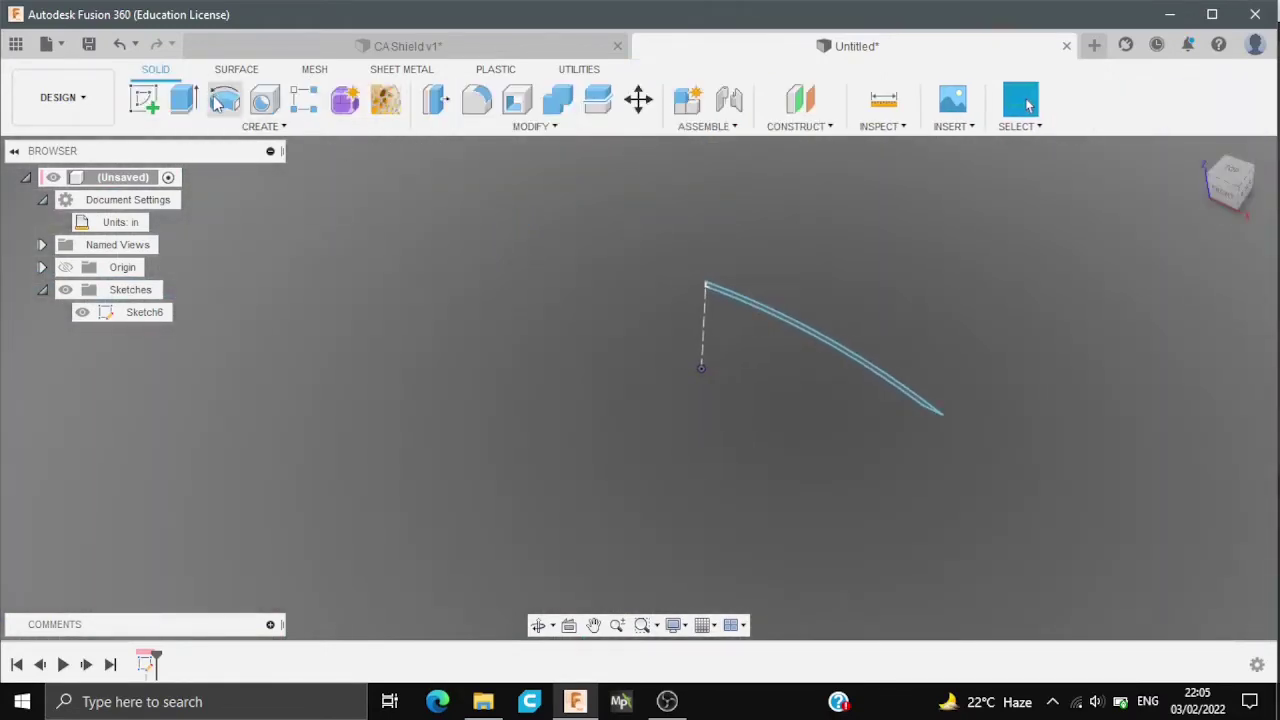
click(222, 100)
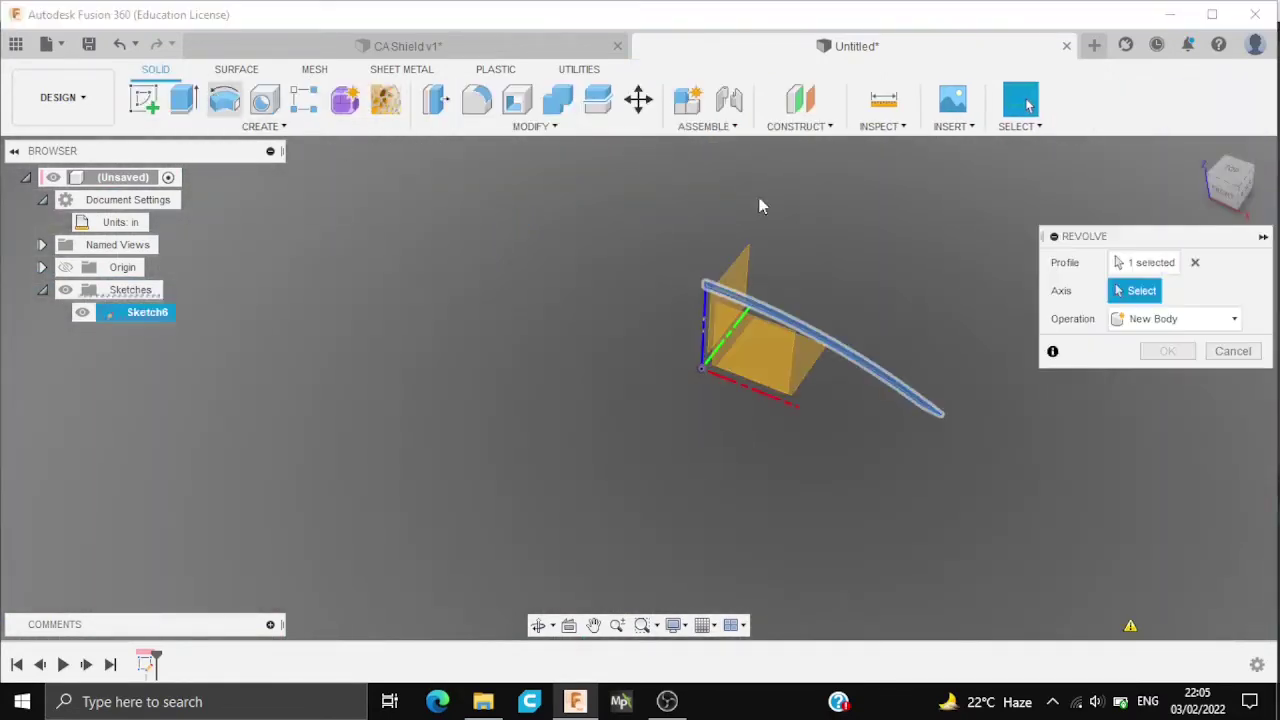
click(704, 333)
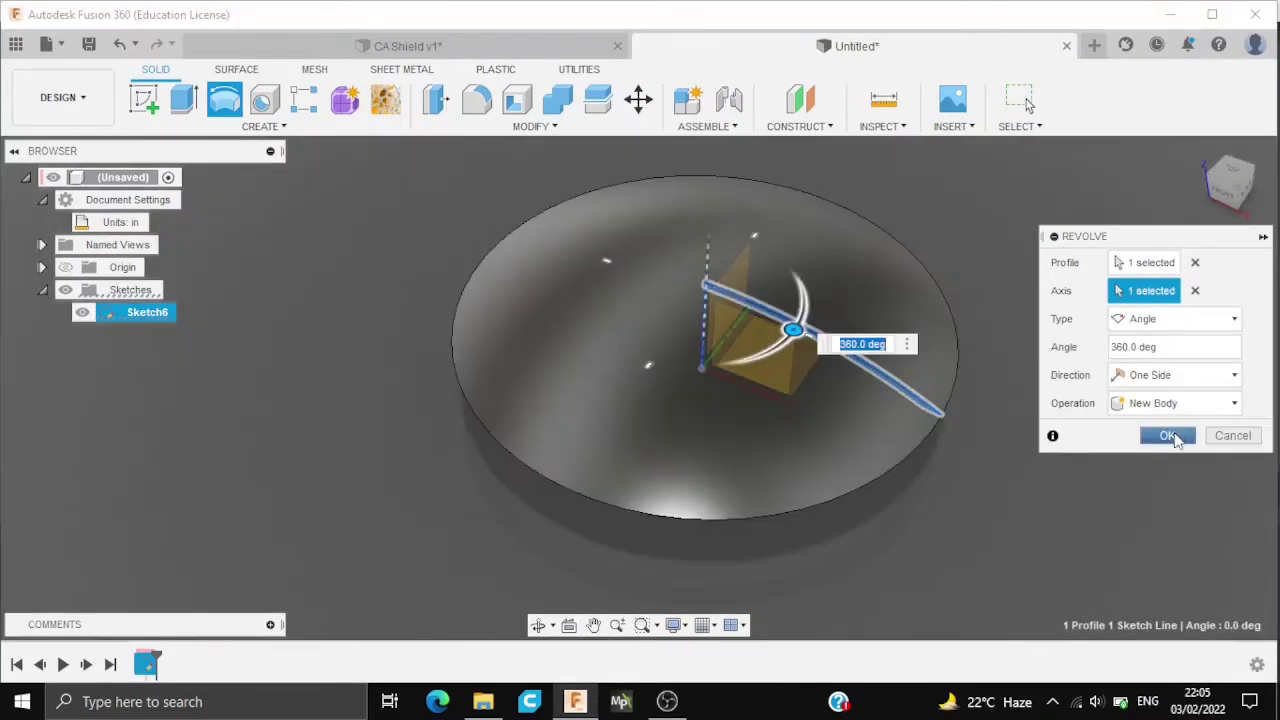
click(1167, 436)
scroll(951, 431, down, 3)
View from Top, hide Sketch6 and Body9, and begin Sketch7 on the top plane
mouse_move(951, 431)
shift+middle_down()
mouse_move(866, 287)
mouse_move(700, 446)
shift+middle_up()
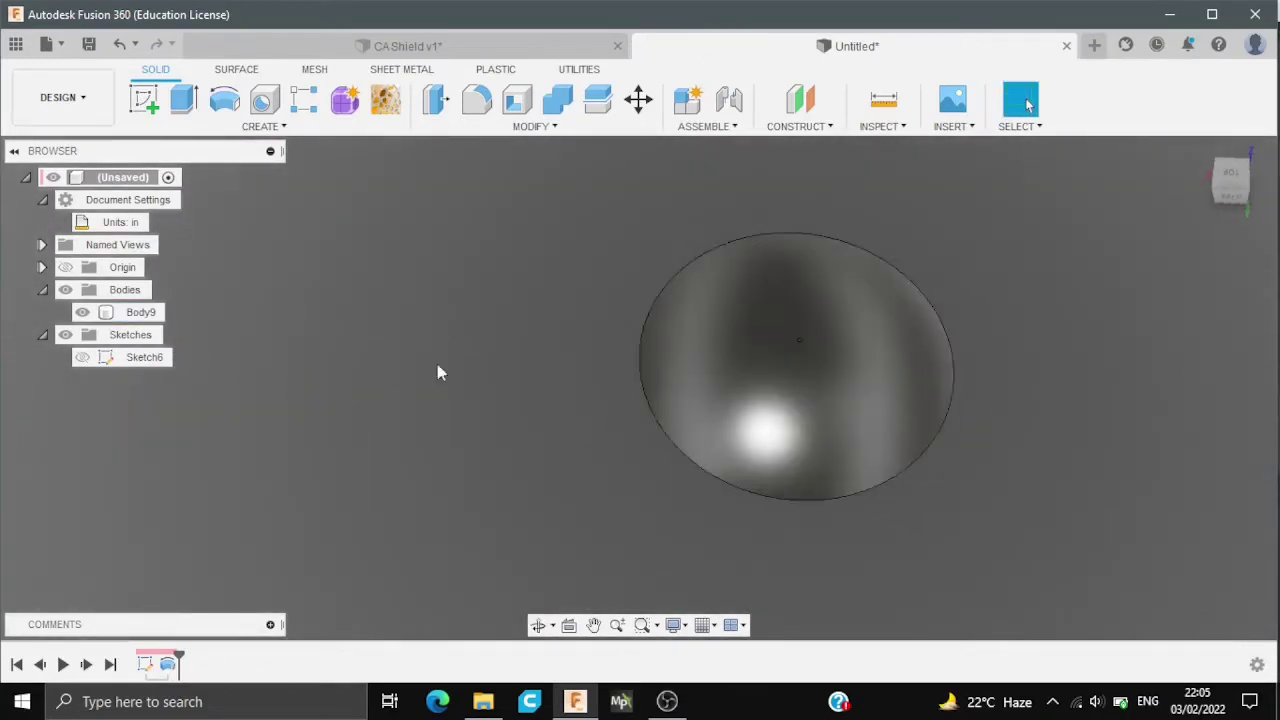
click(1234, 175)
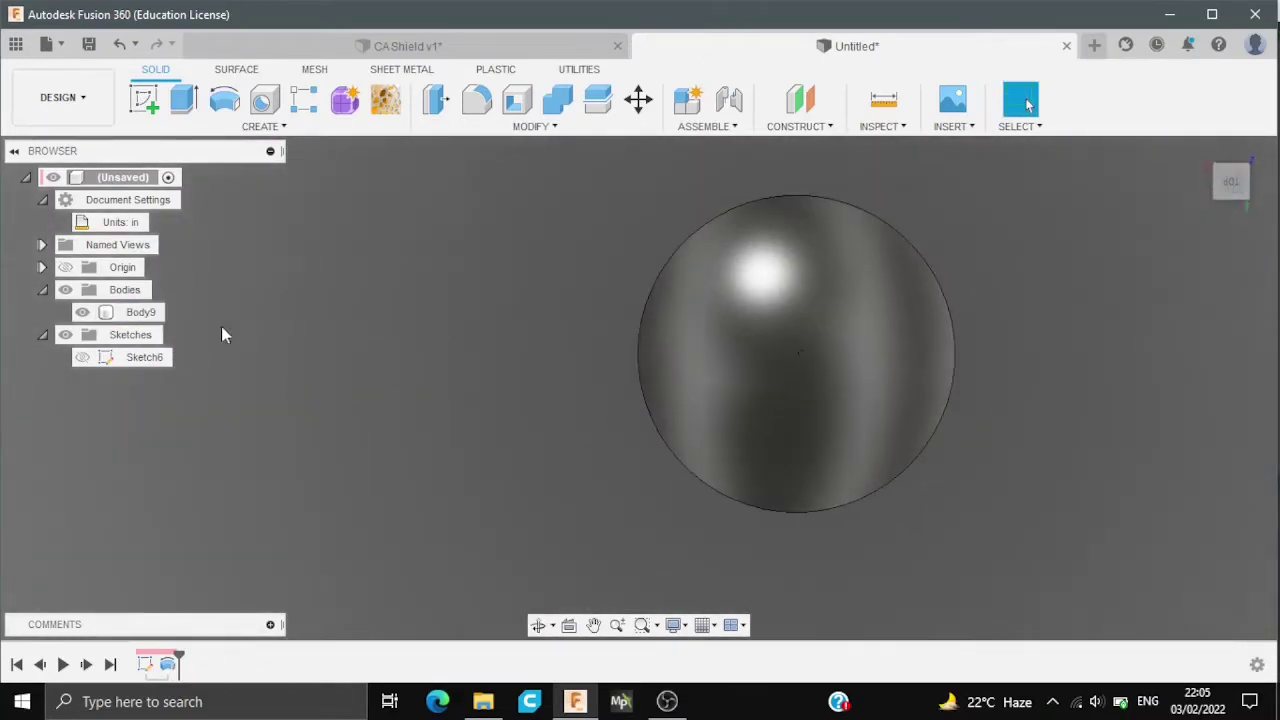
click(83, 357)
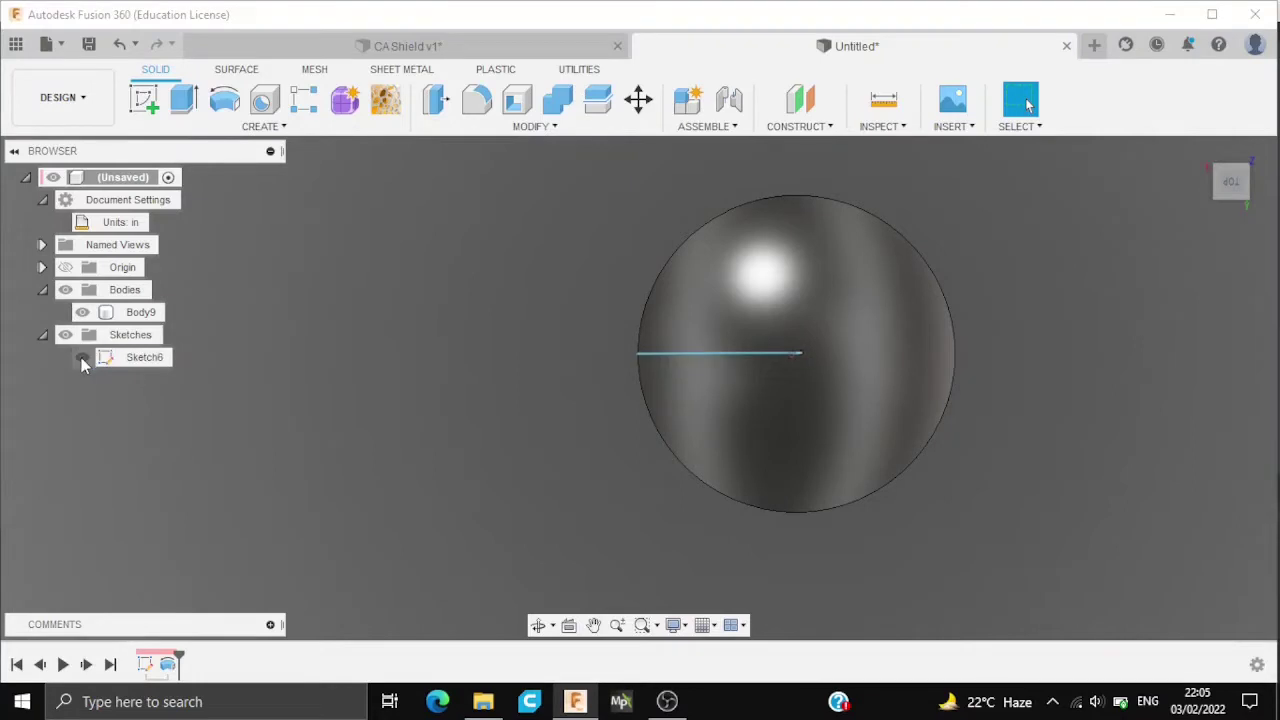
click(83, 357)
click(83, 312)
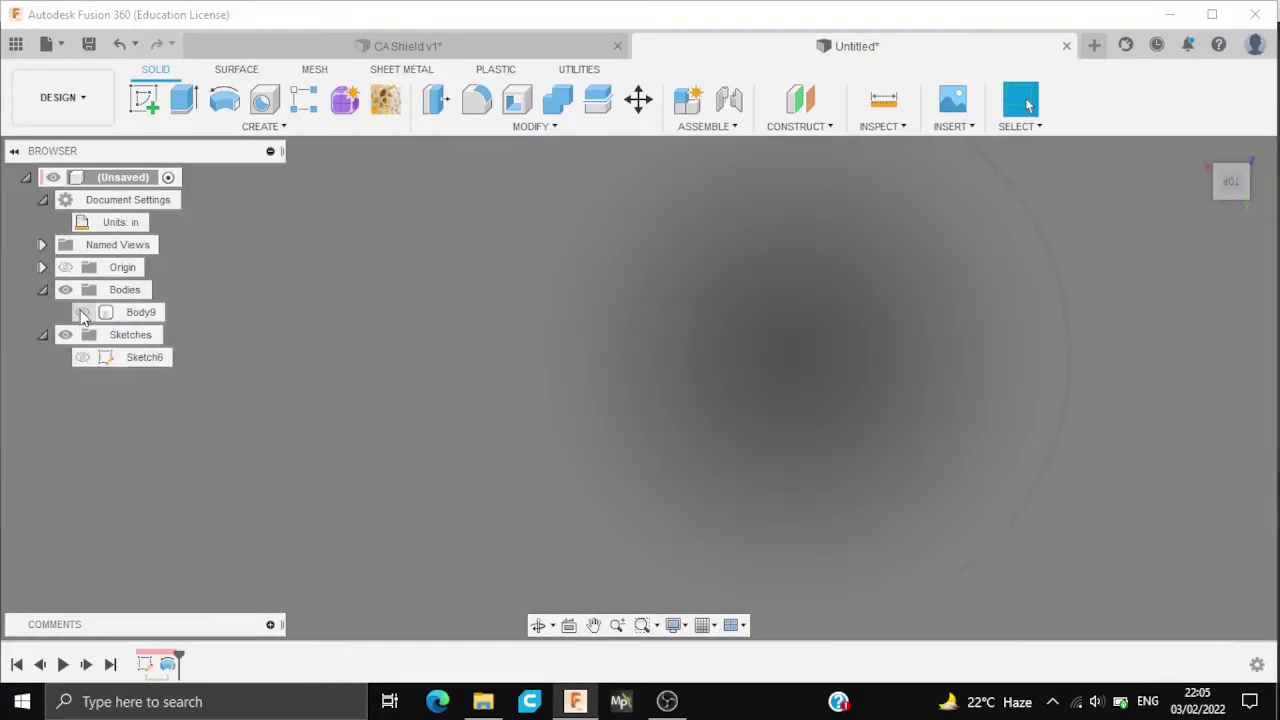
click(144, 99)
click(756, 420)
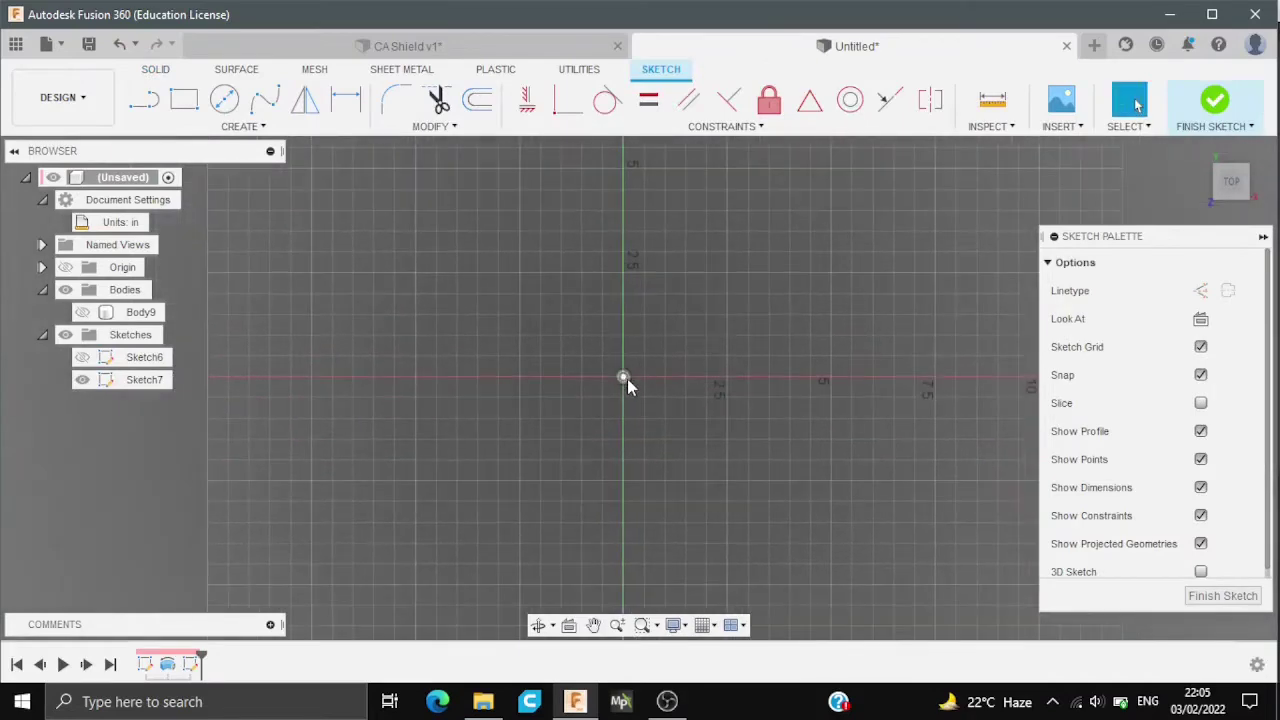
Draw origin-centred circles of 26 in and 20 in diameter
key(c)
click(622, 378)
text(26)
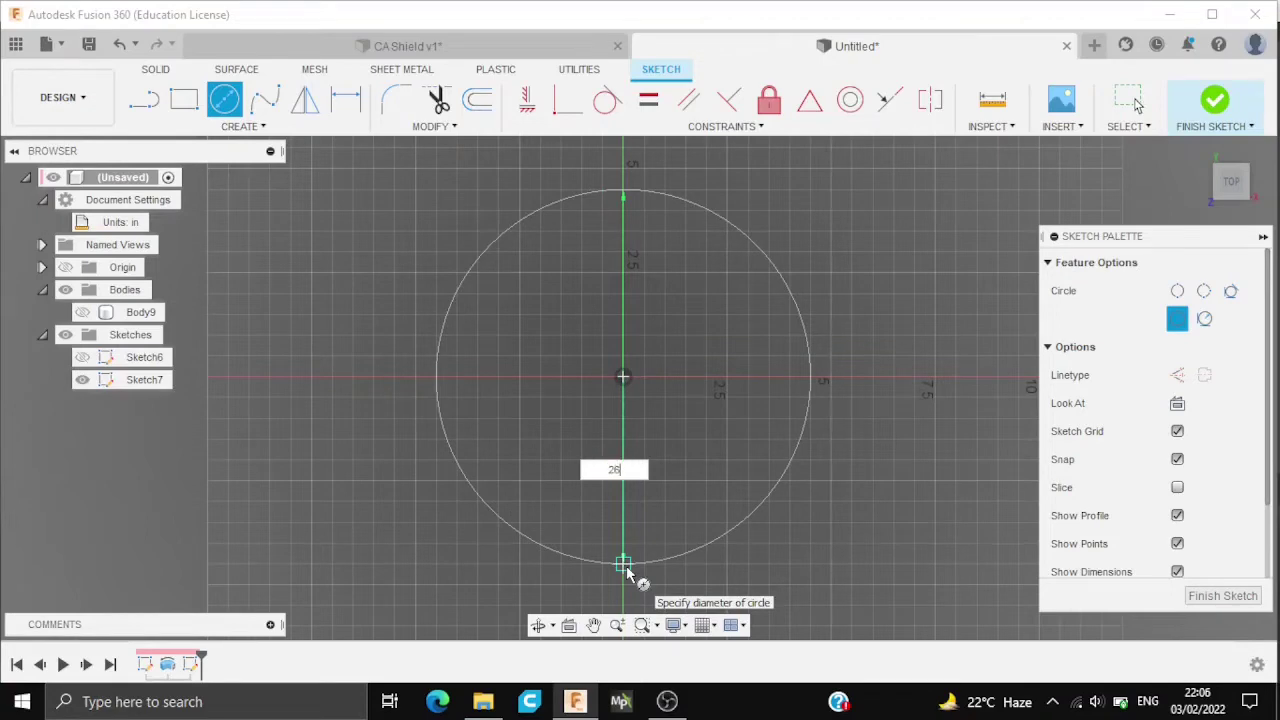
key(Return)
key(Escape)
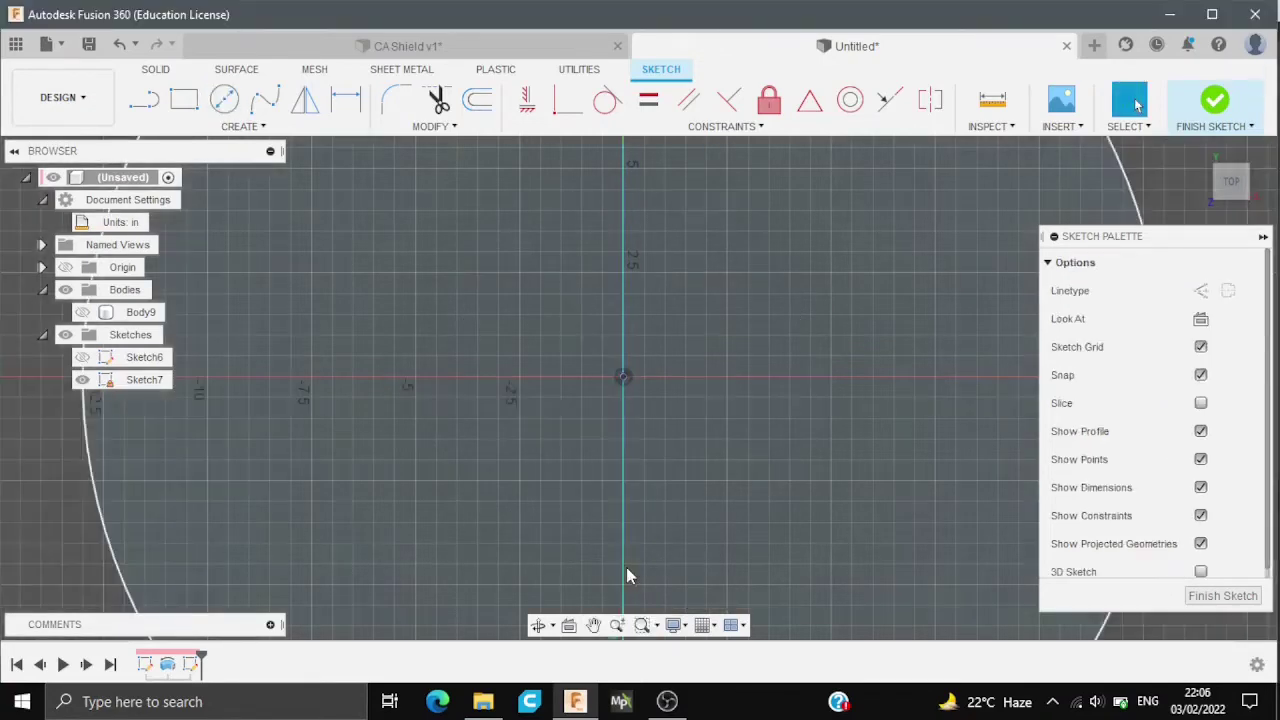
key(c)
click(622, 378)
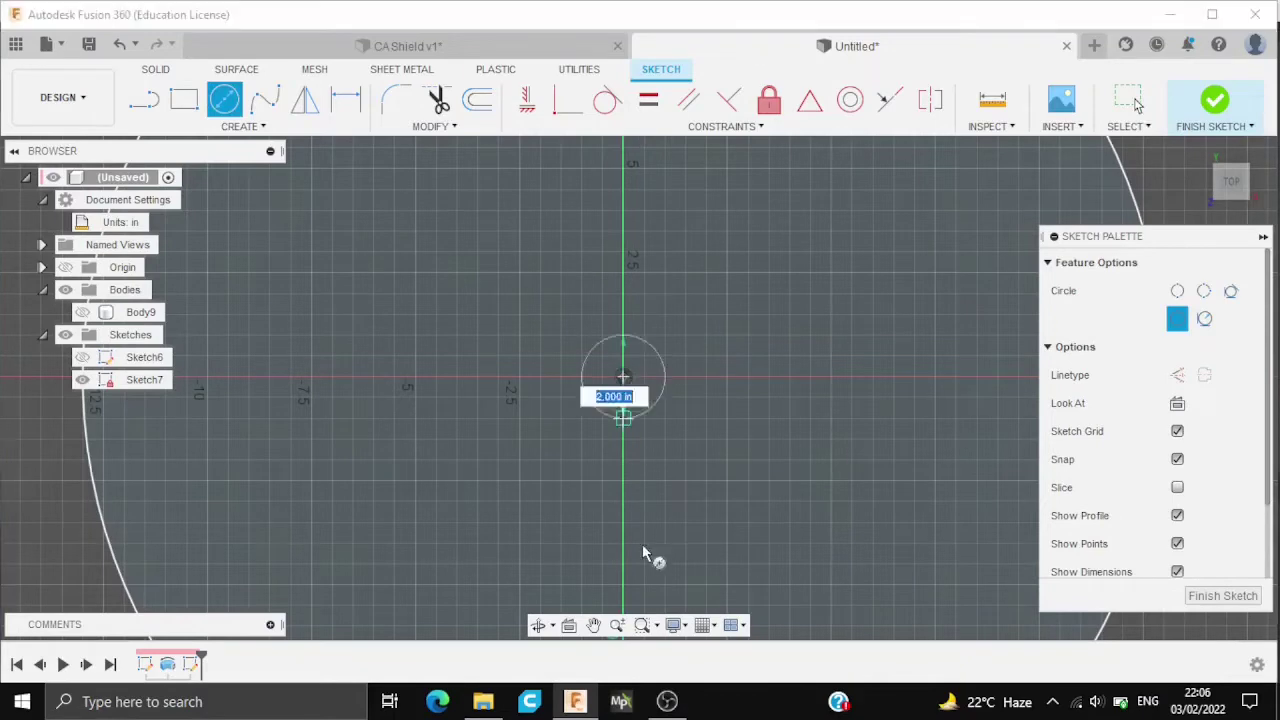
text(20)
key(Return)
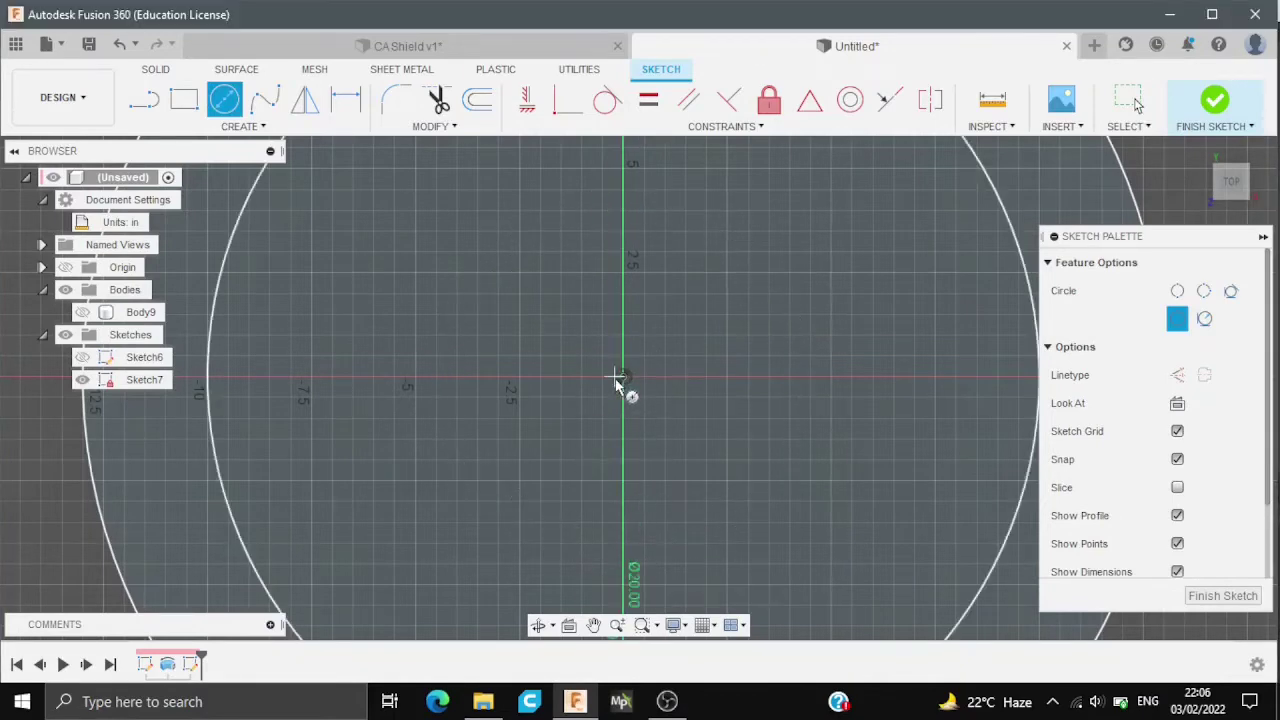
Add origin-centred circles of 14 in and 8 in diameter
click(622, 378)
key(Escape)
key(c)
click(626, 381)
text(14)
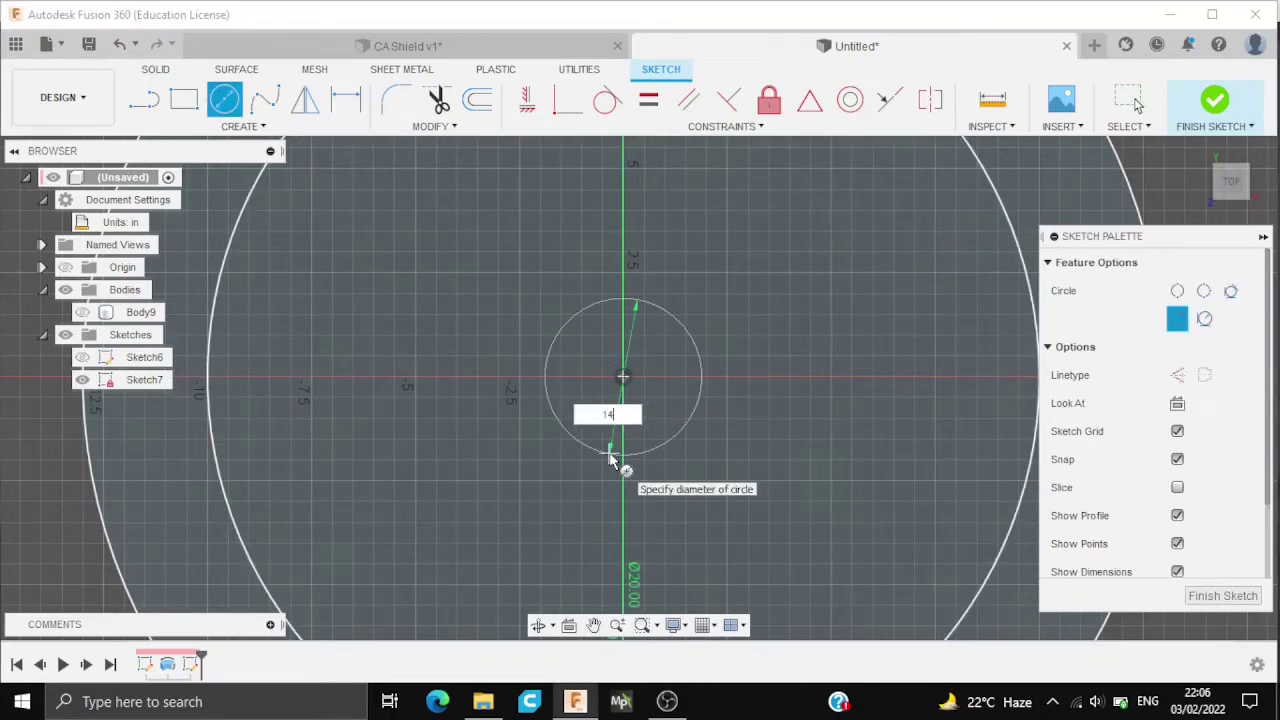
key(Return)
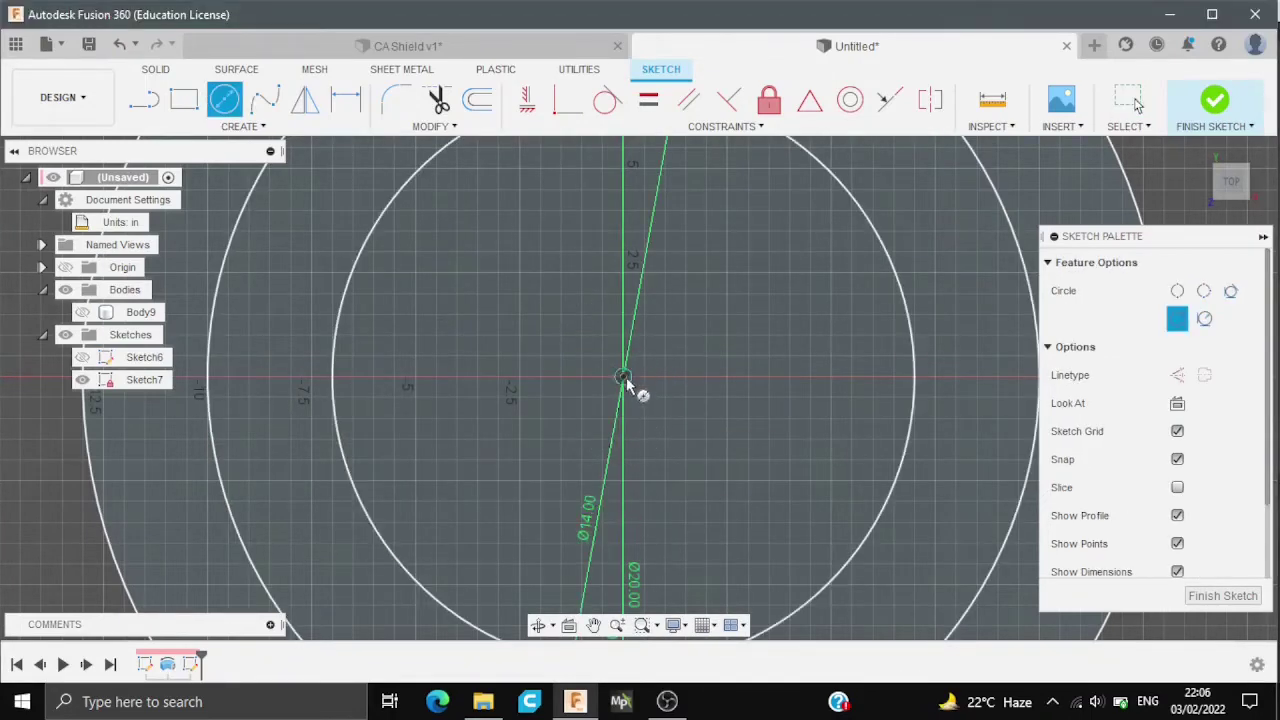
click(623, 379)
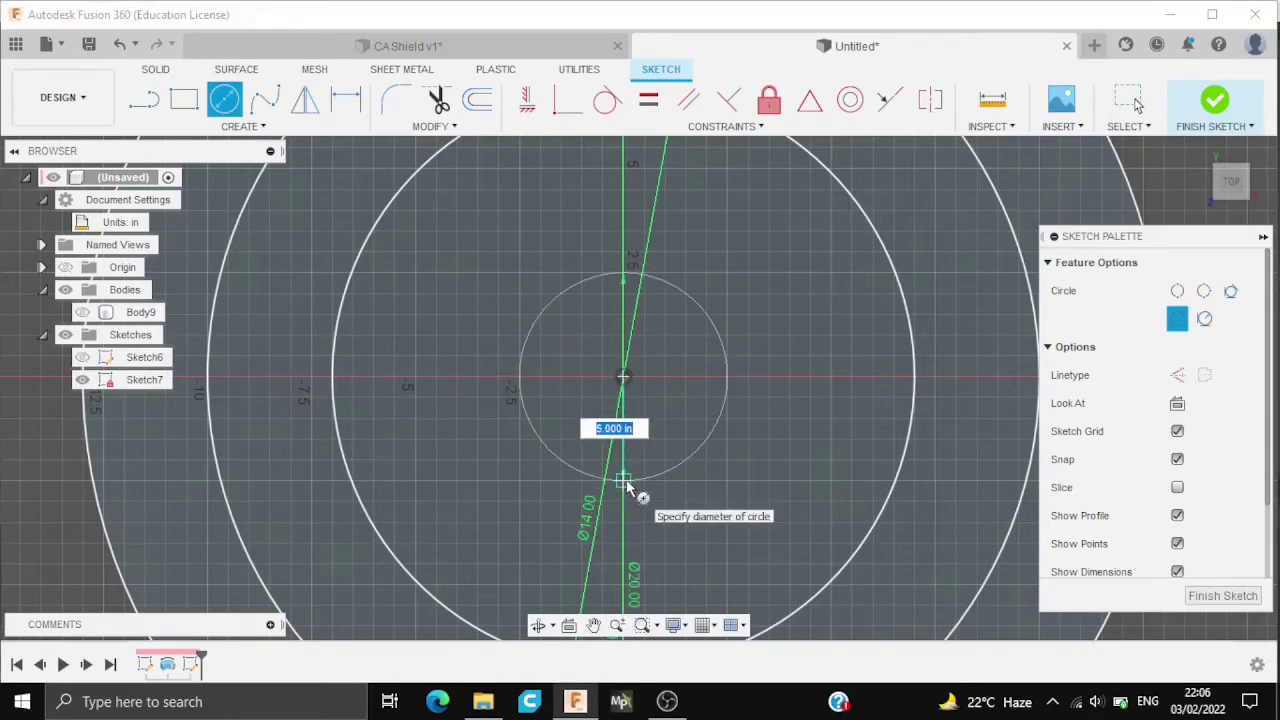
text(8)
key(Return)
scroll(600, 470, down, 1)
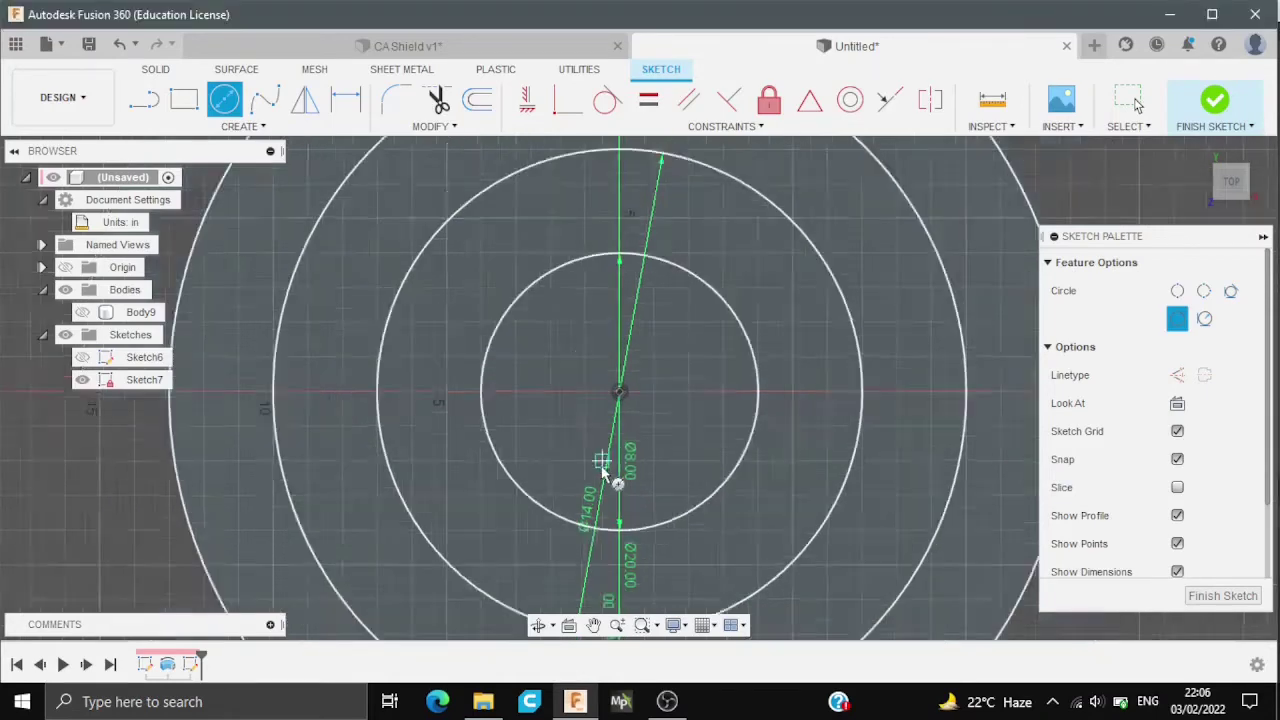
scroll(600, 470, down, 1)
Draw an inscribed pentagon in the Ø8 circle and a 1.500 in pentagon at the origin
click(273, 133)
mouse_move(163, 229)
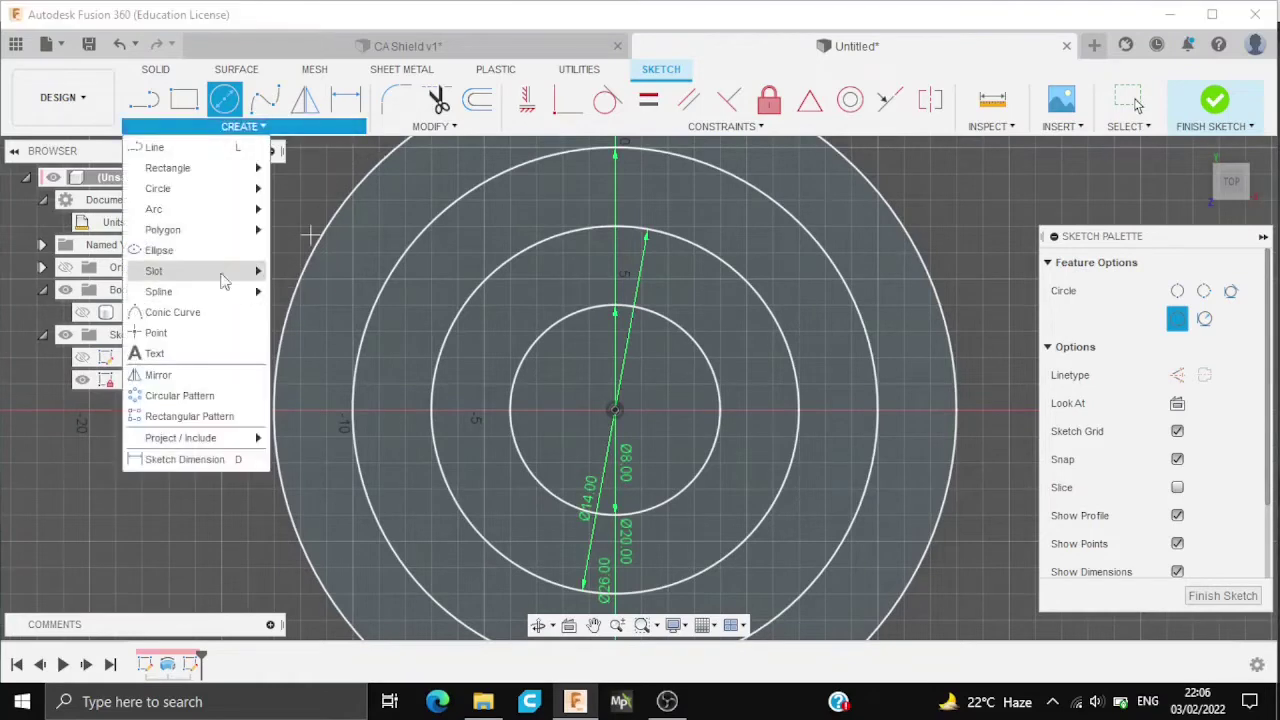
click(316, 250)
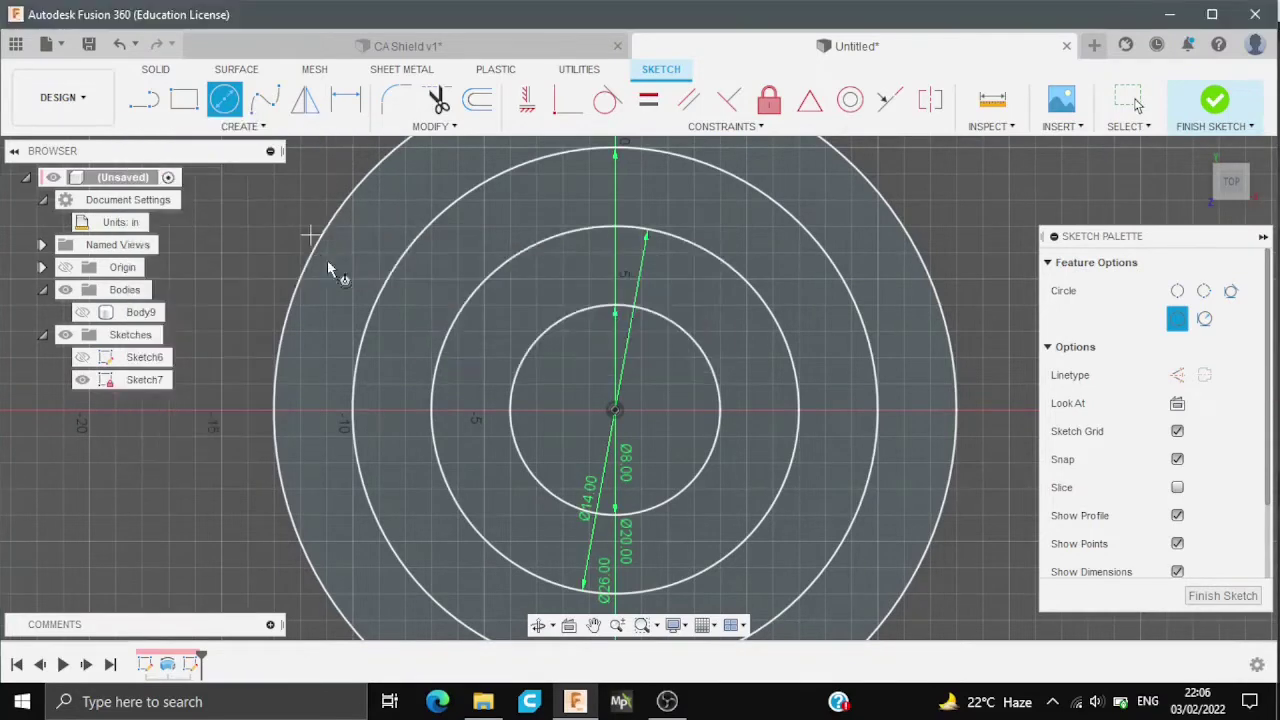
scroll(640, 437, up, 2)
scroll(589, 381, up, 1)
click(588, 385)
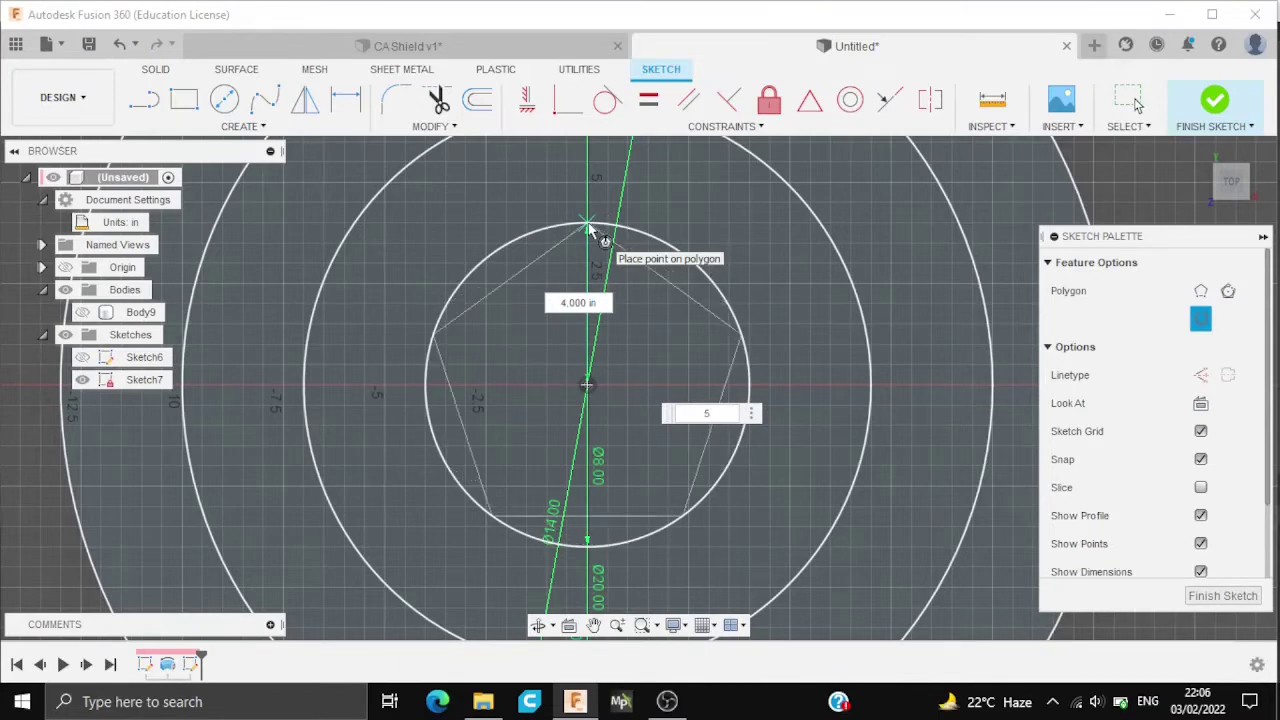
click(589, 229)
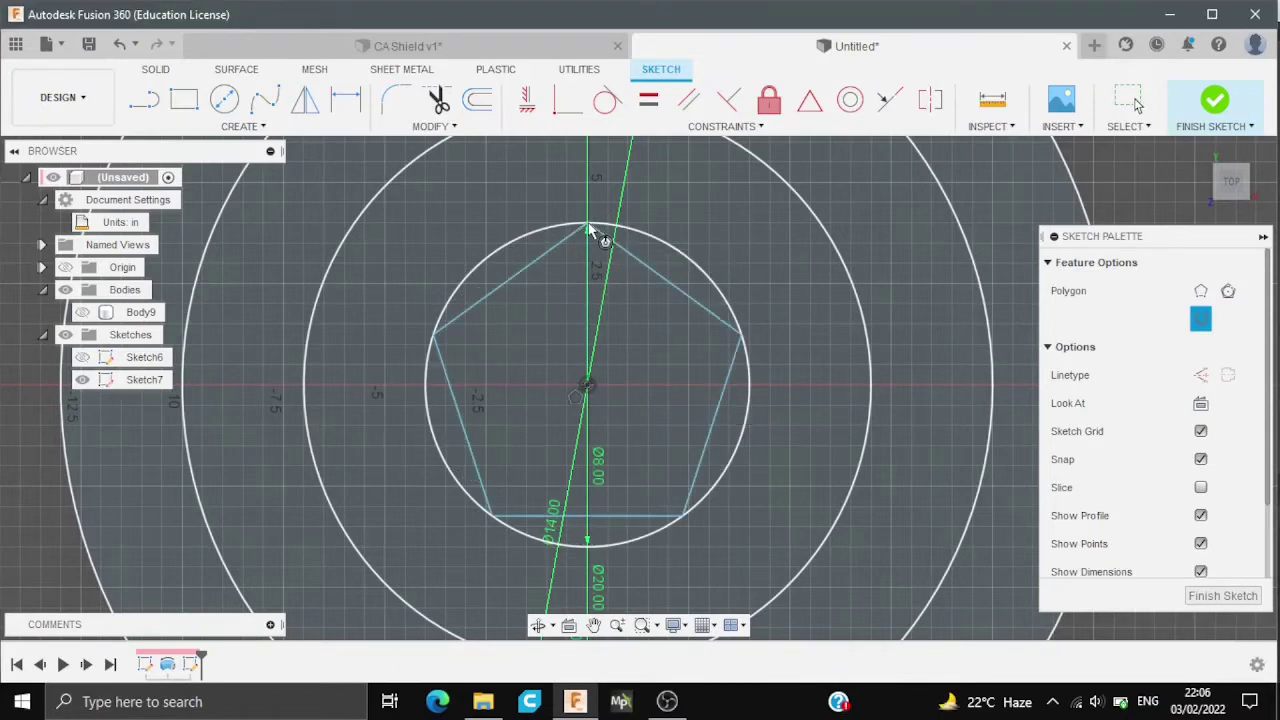
click(589, 385)
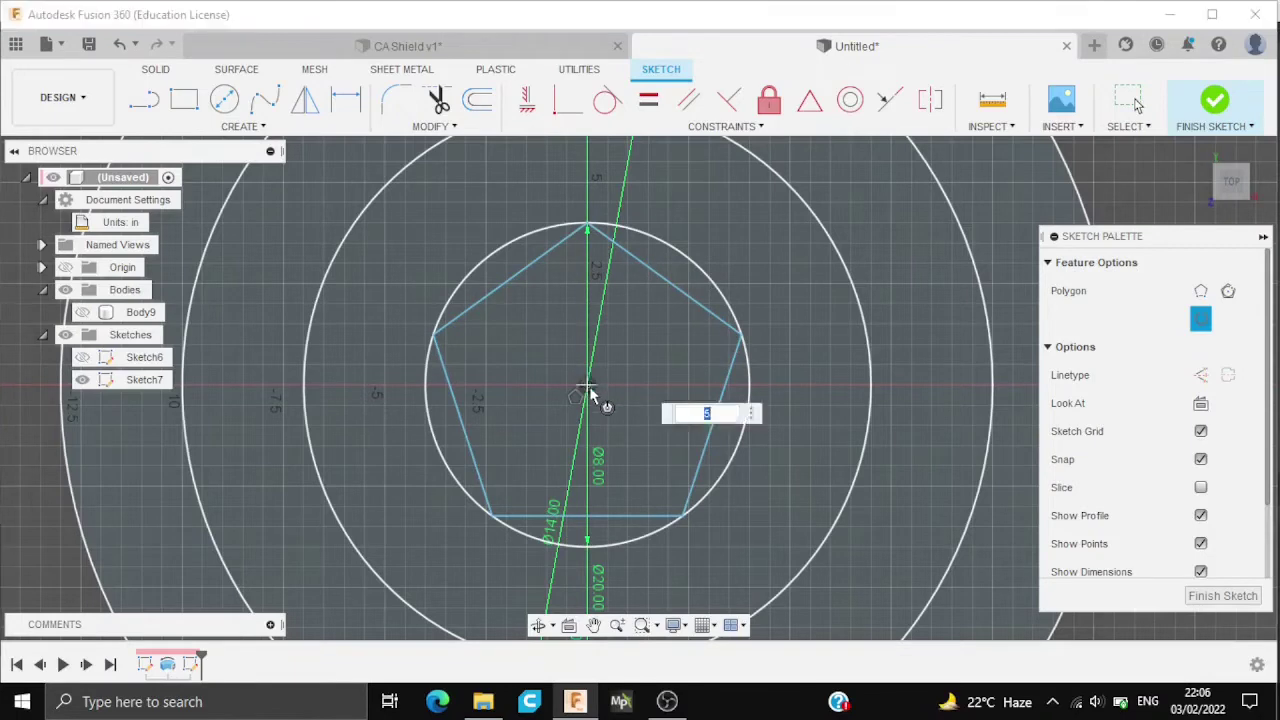
click(590, 452)
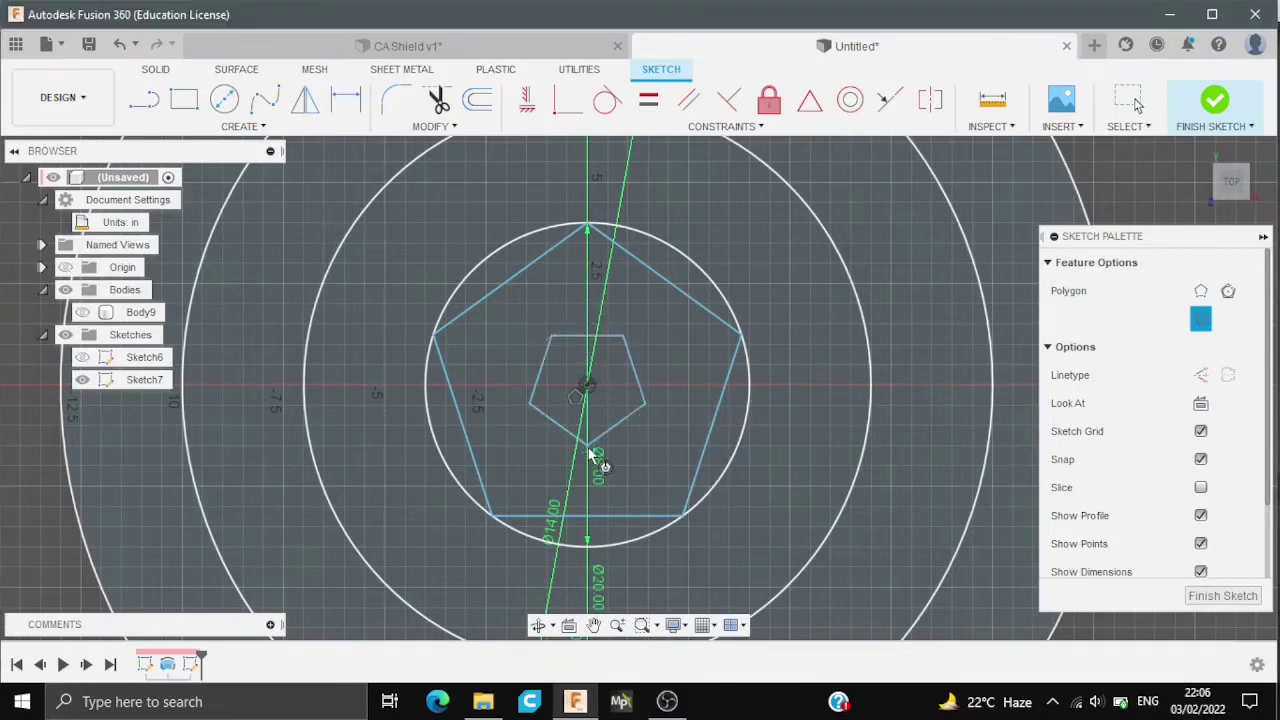
Draw a line from the small pentagon's corner to the large pentagon's right vertex
key(l)
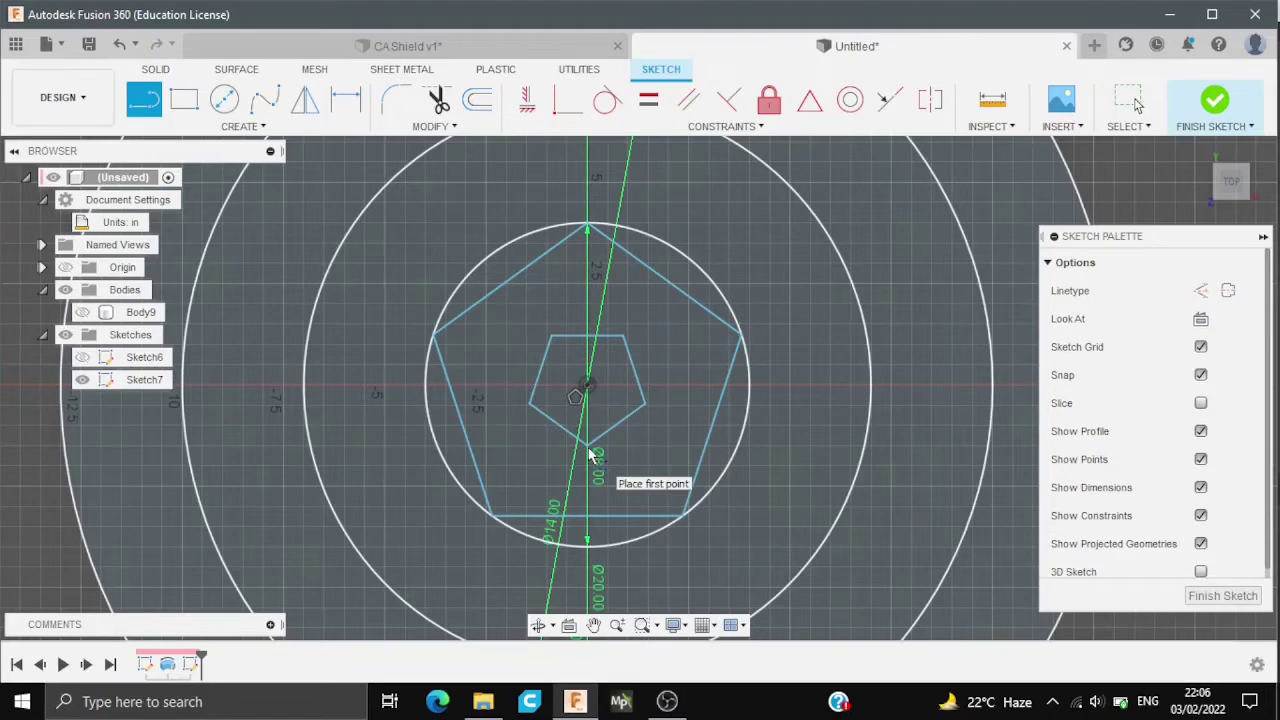
scroll(634, 304, up, 3)
click(617, 358)
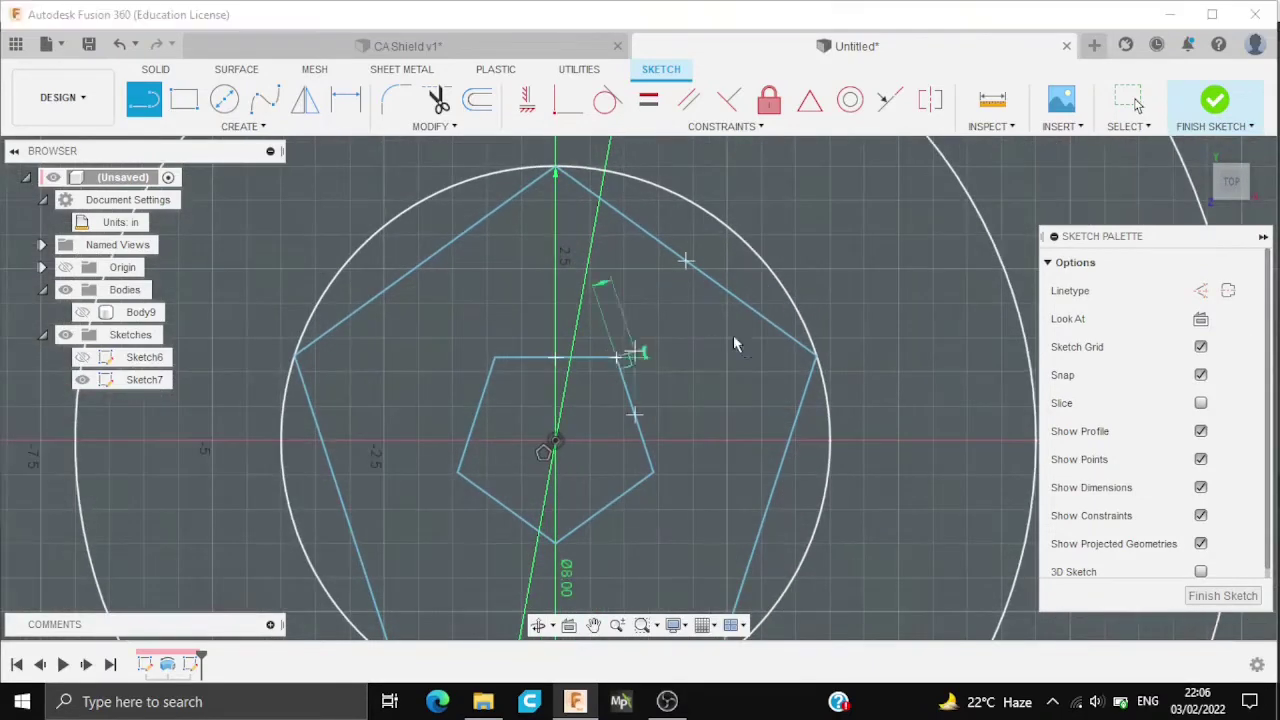
click(816, 355)
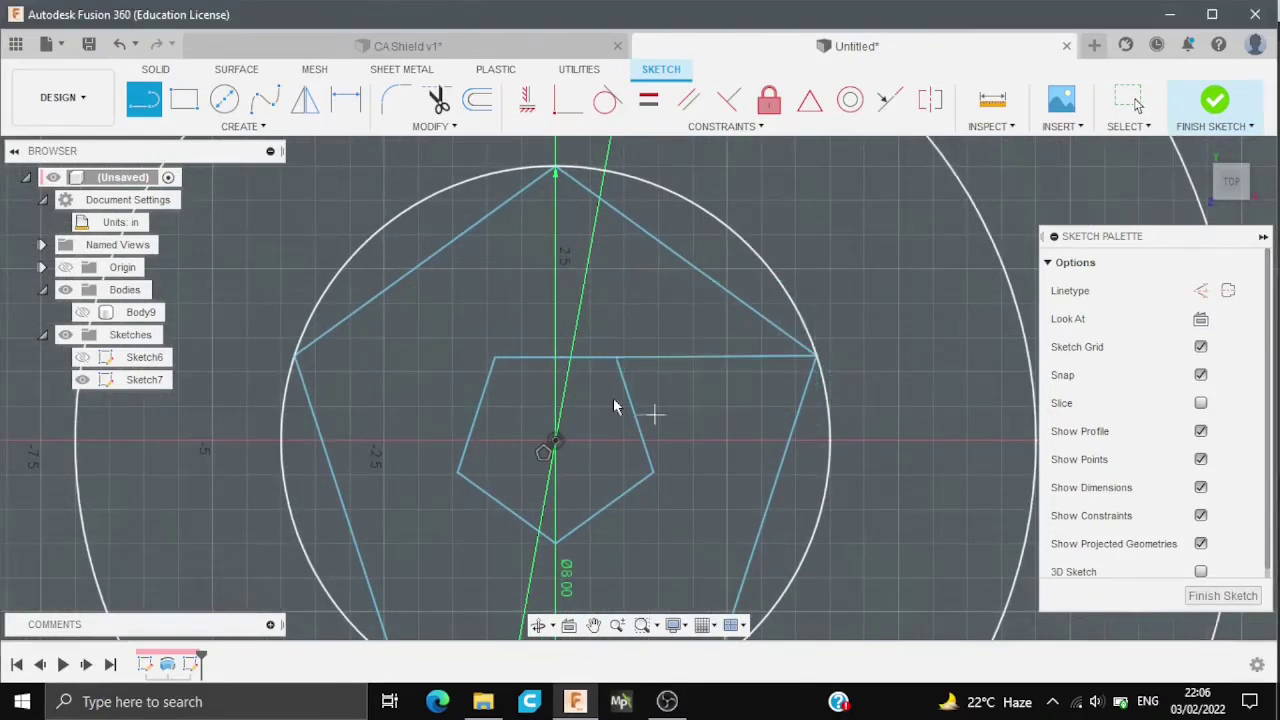
click(493, 358)
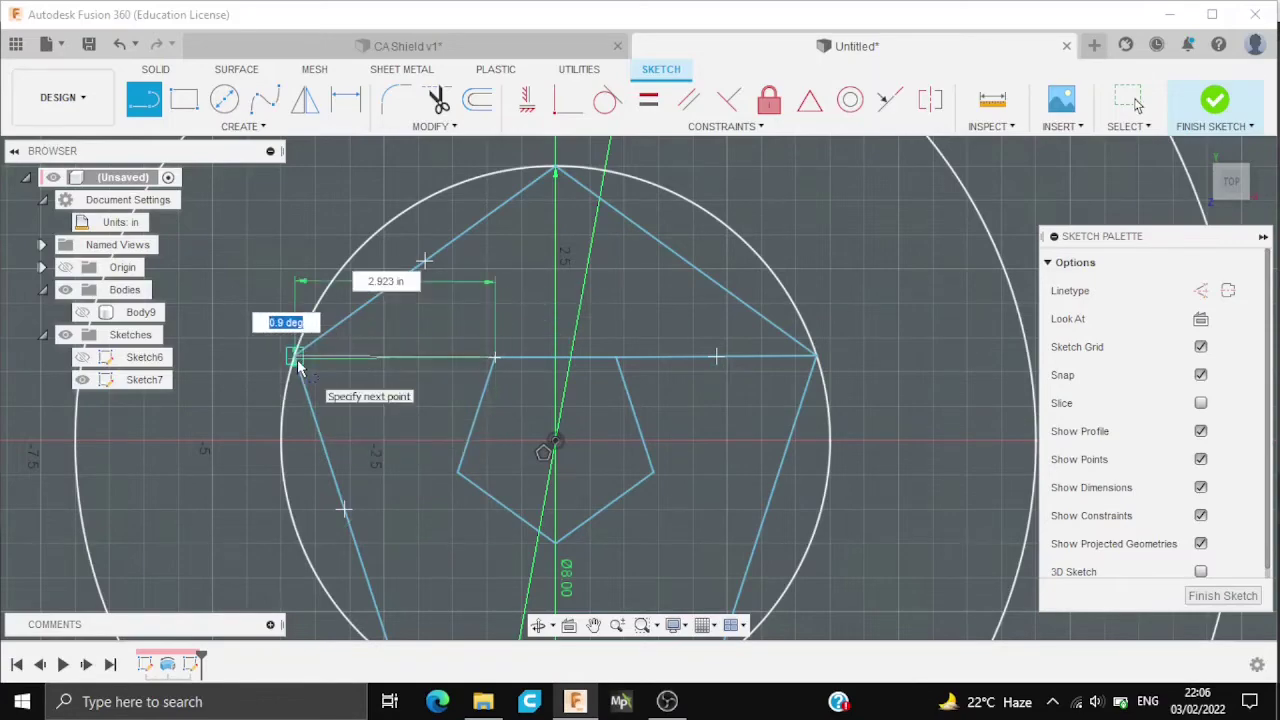
scroll(270, 370, up, 1)
scroll(240, 378, up, 1)
key(Escape)
scroll(671, 378, down, 2)
scroll(798, 401, down, 1)
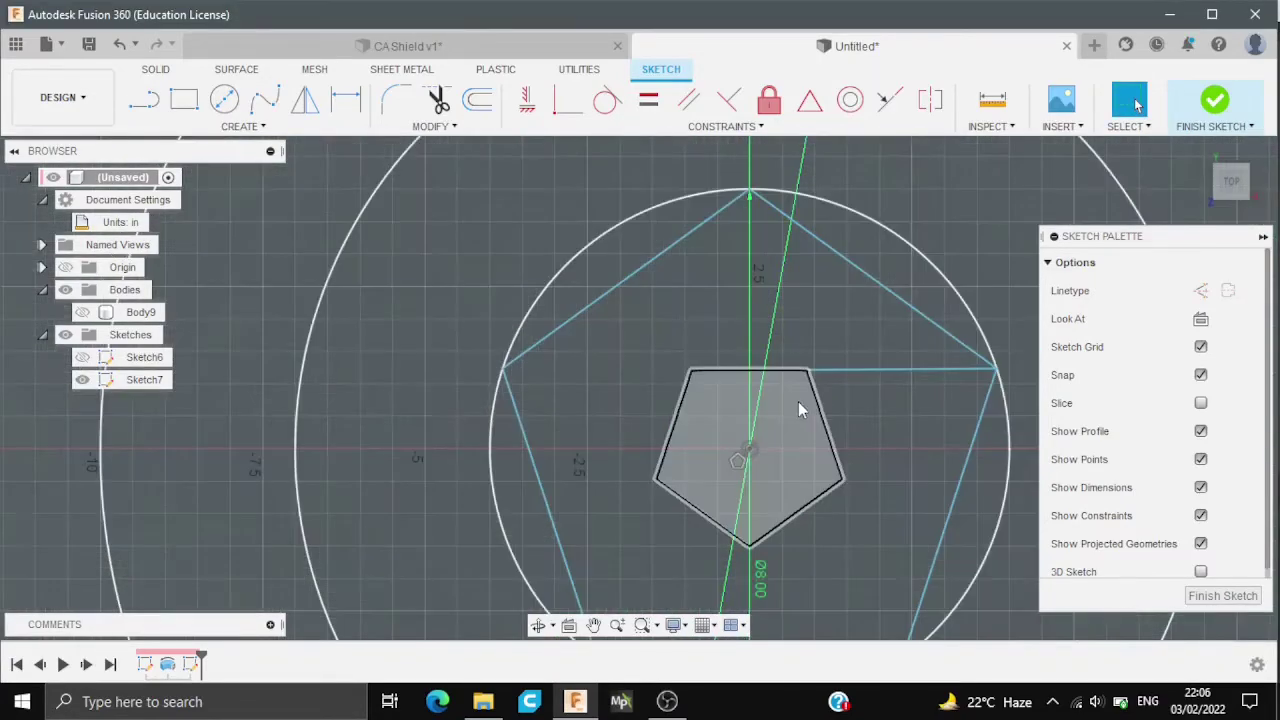
Redraw the horizontal line from the small pentagon's top-left corner to the large pentagon's right vertex
key(l)
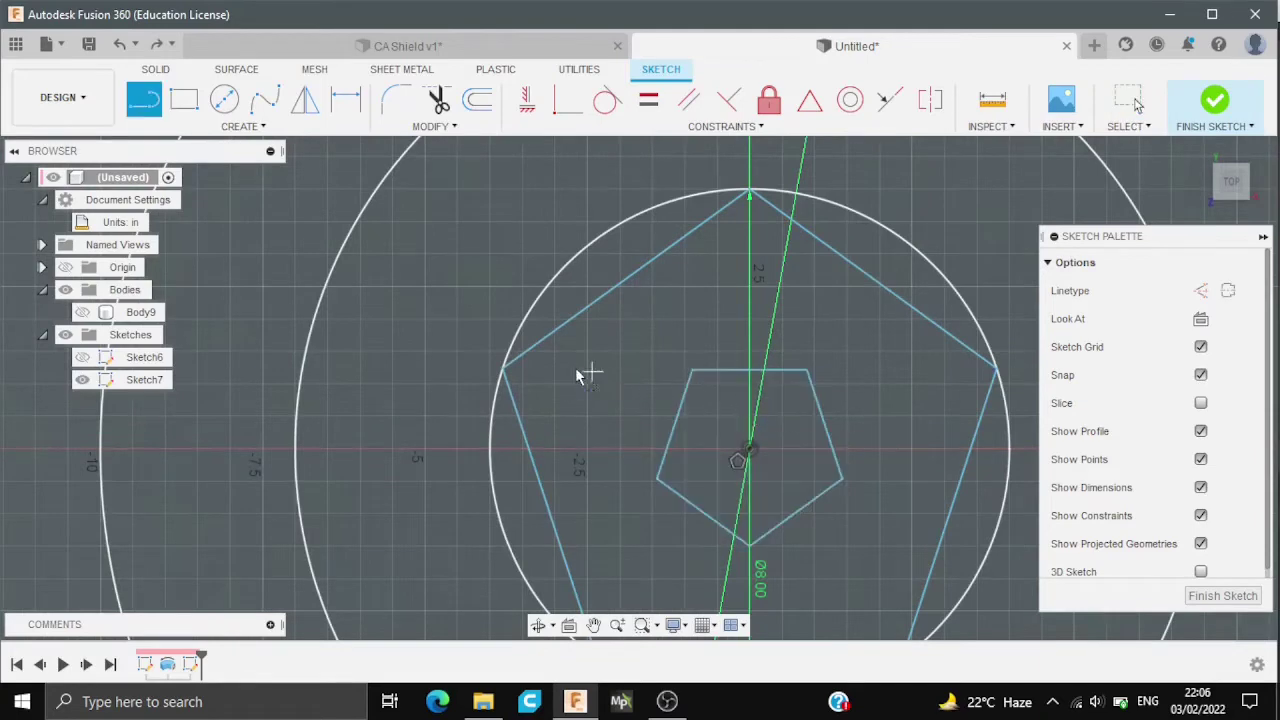
click(694, 371)
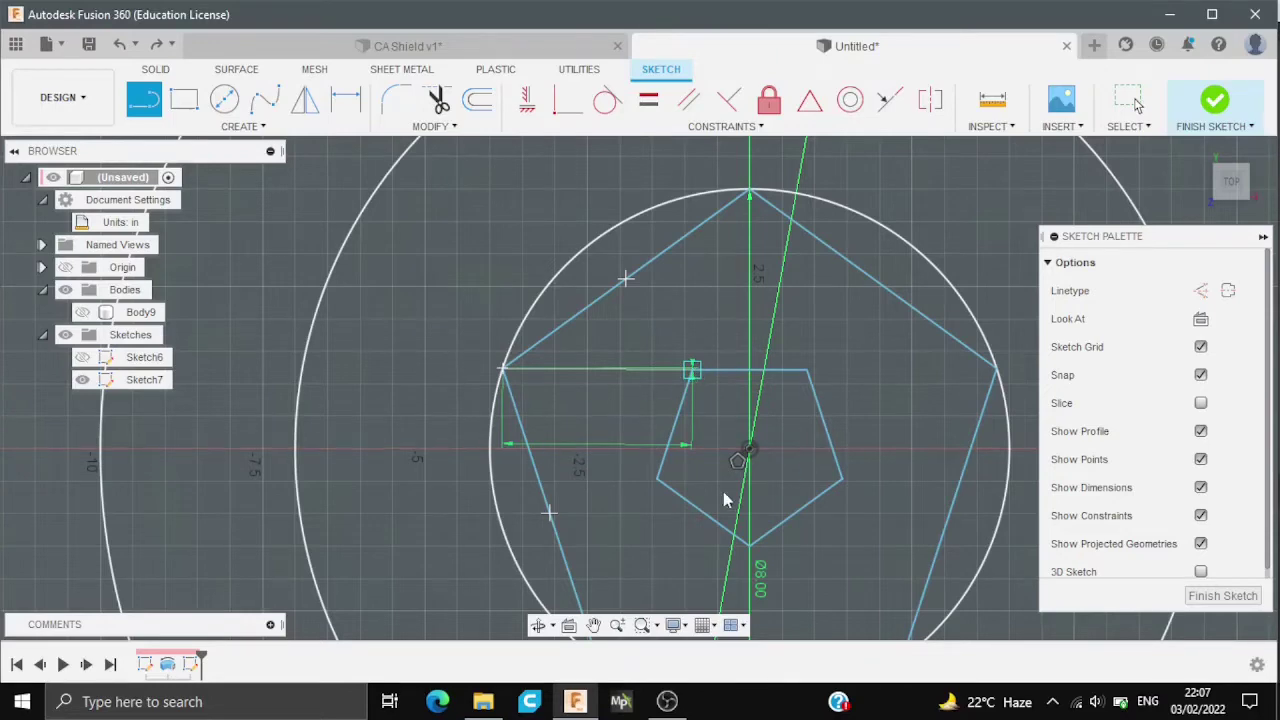
key(Escape)
key(l)
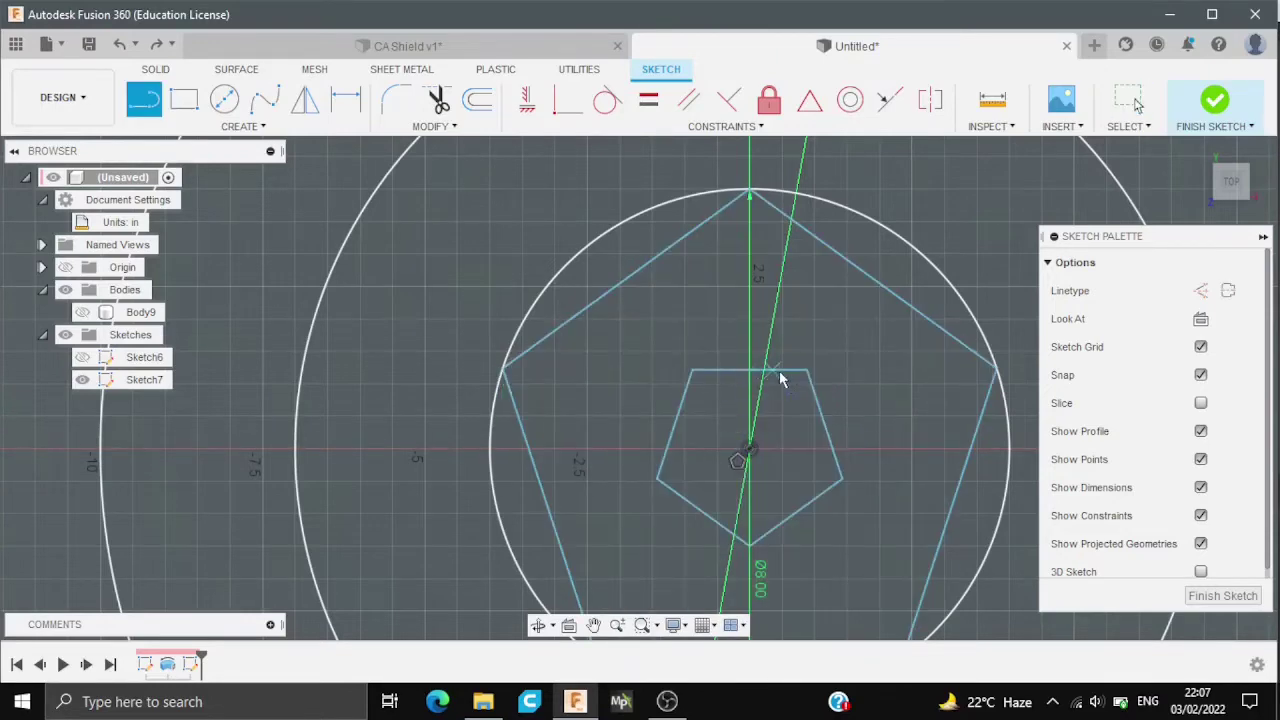
click(810, 375)
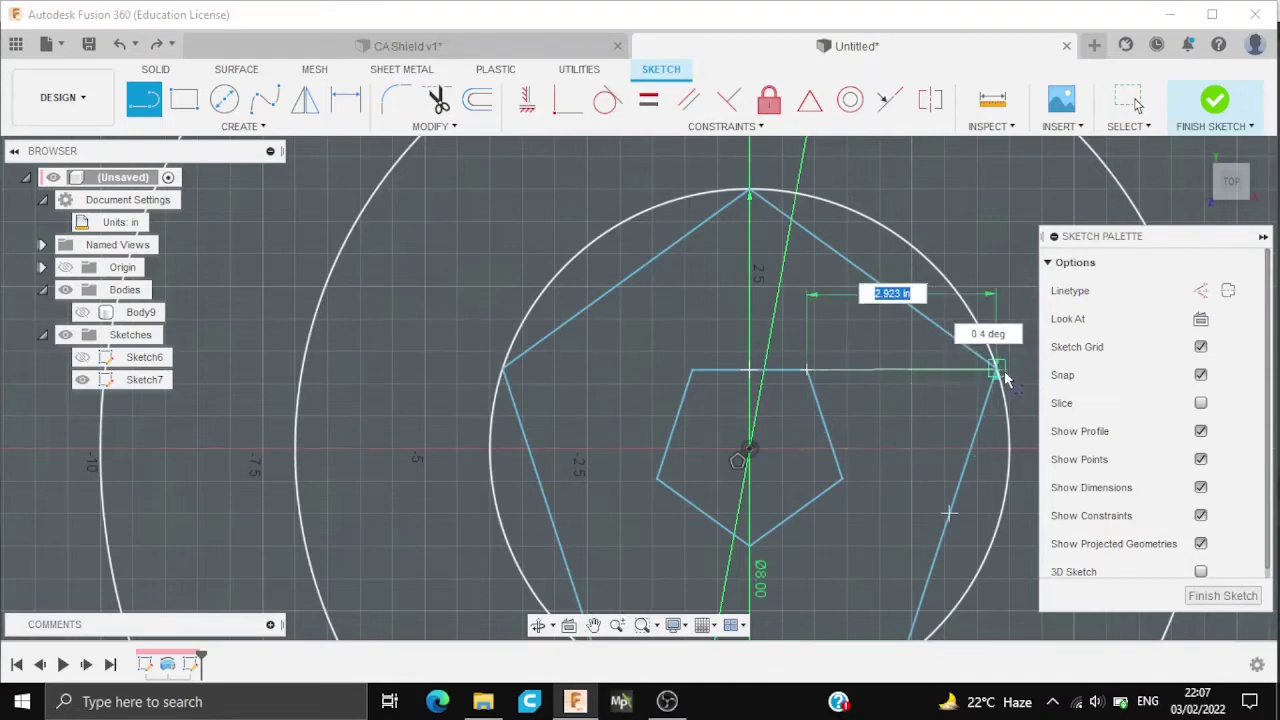
key(Escape)
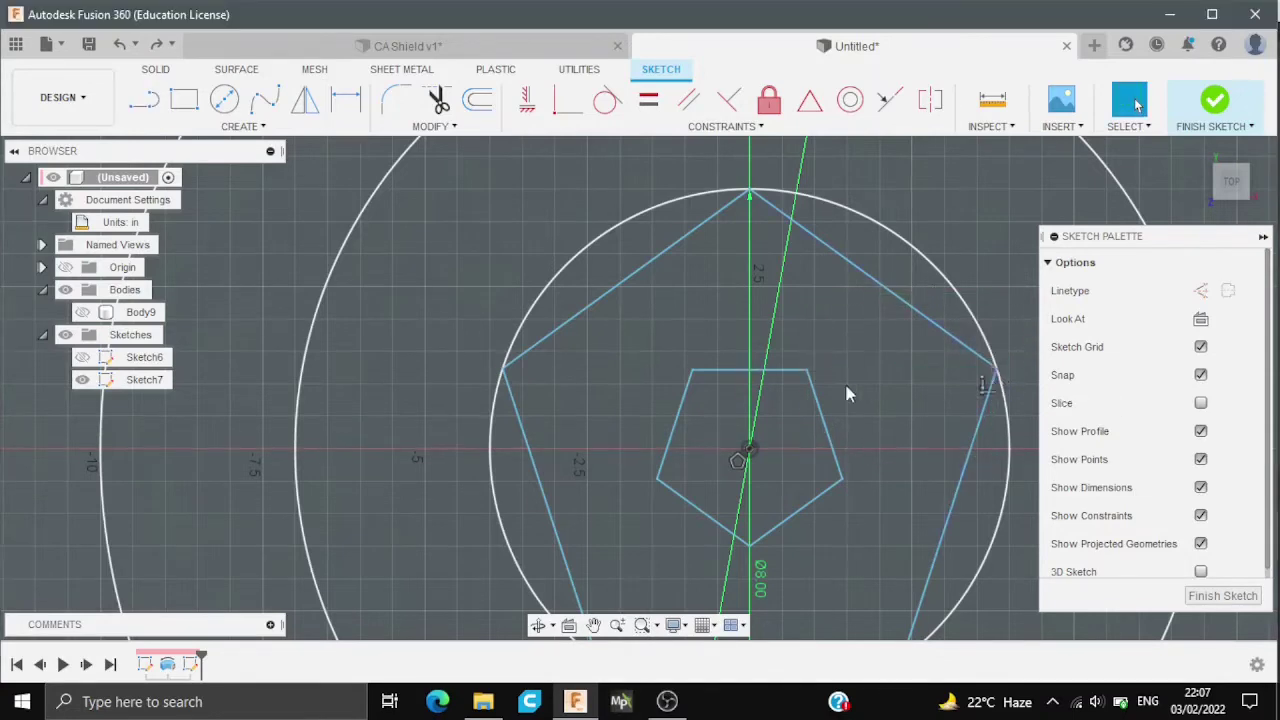
key(l)
click(692, 371)
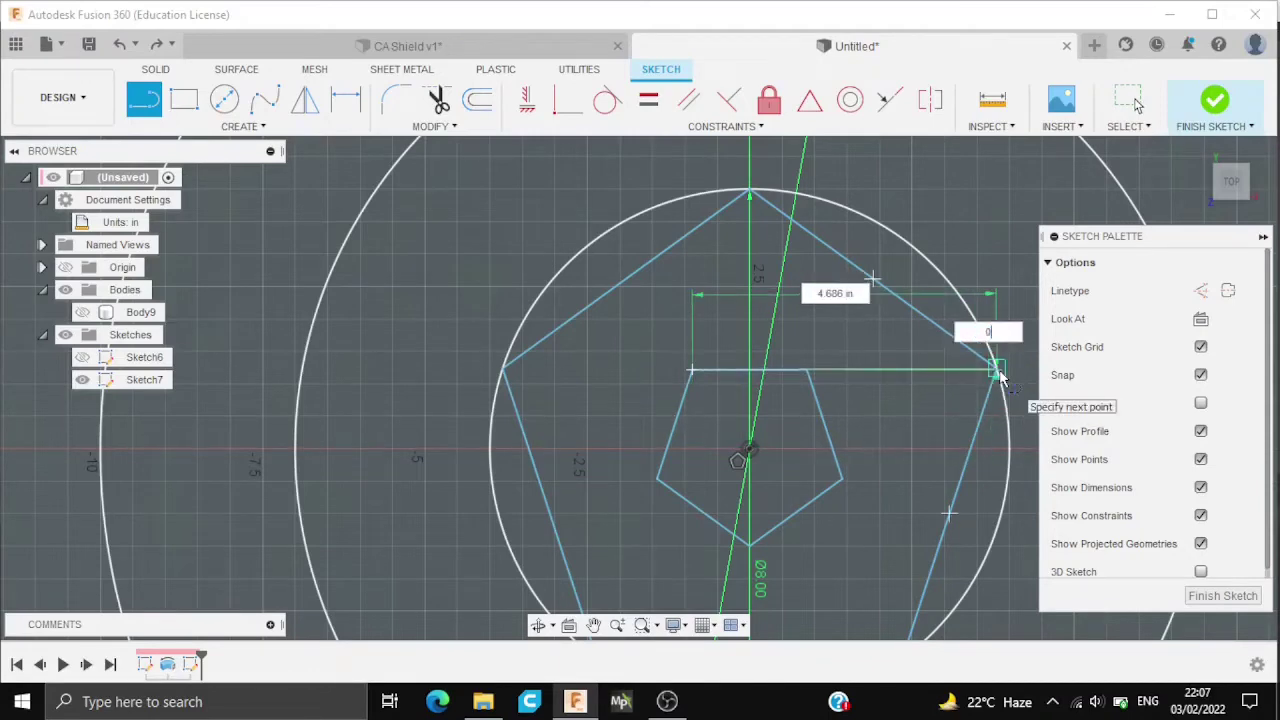
click(998, 372)
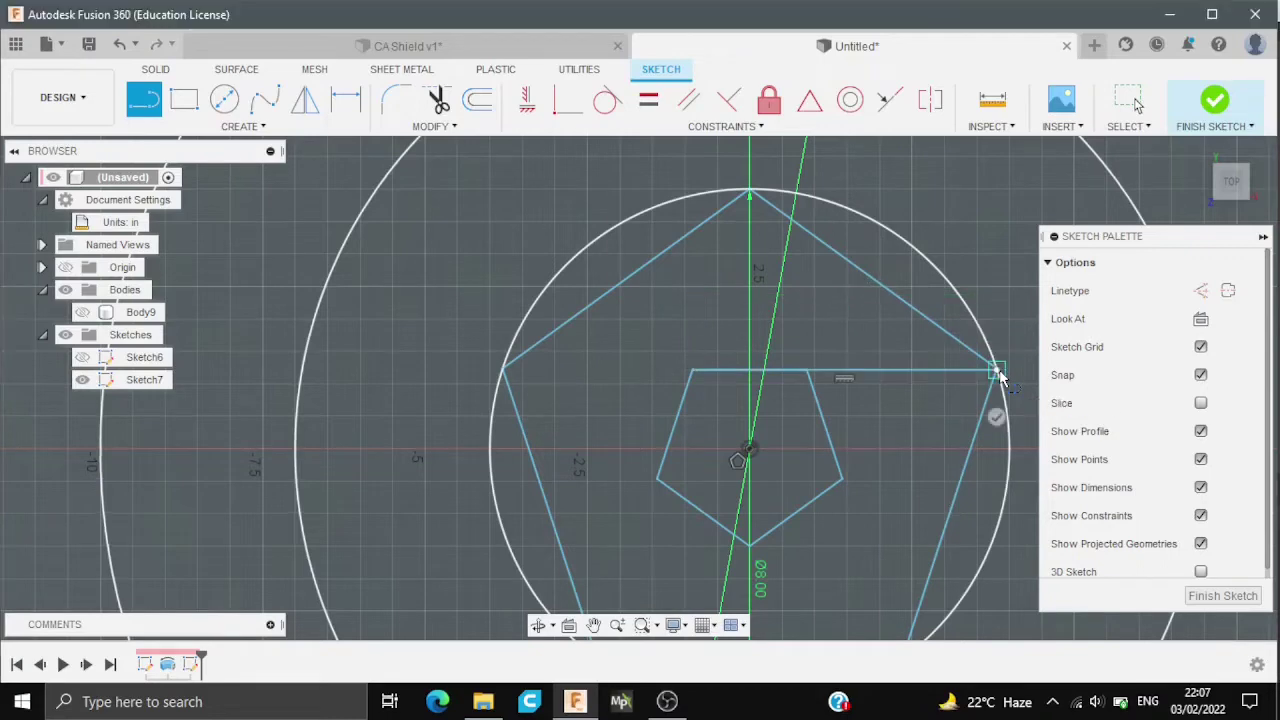
click(810, 372)
Draw lines from the top edge to the pentagon's left, lower-left and right vertices
click(810, 375)
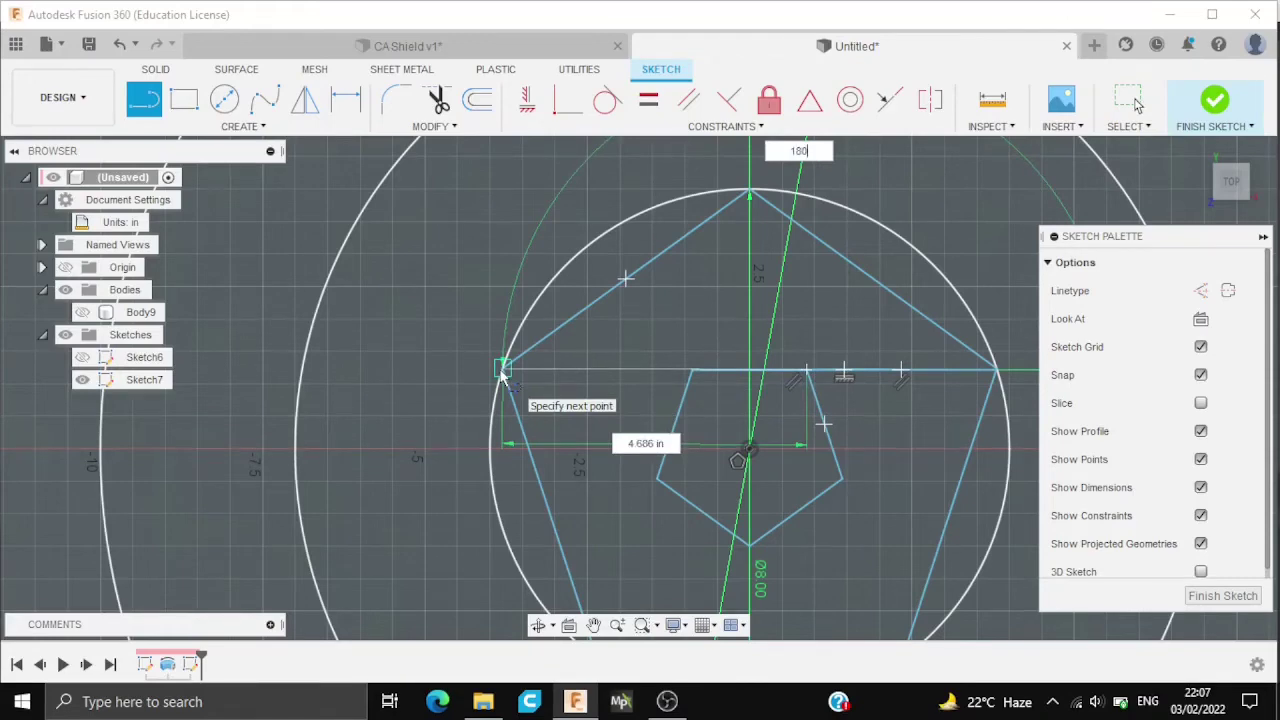
click(502, 370)
scroll(516, 440, up, 2)
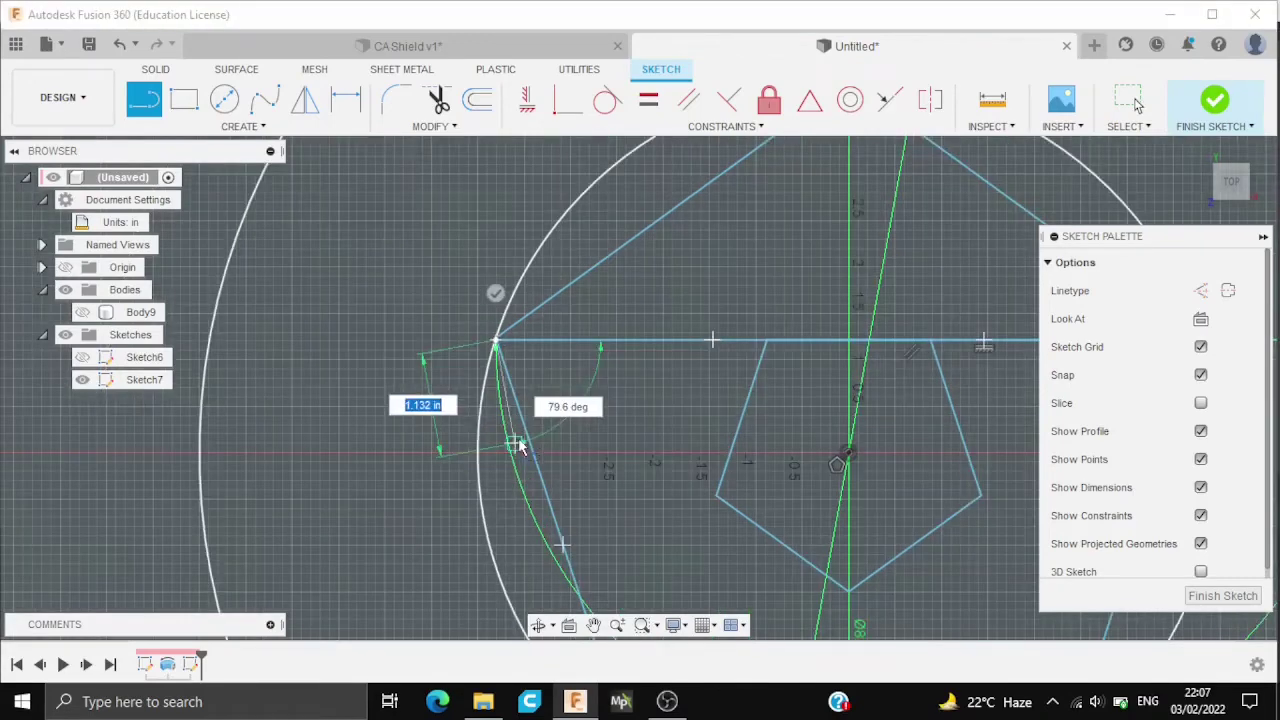
click(716, 494)
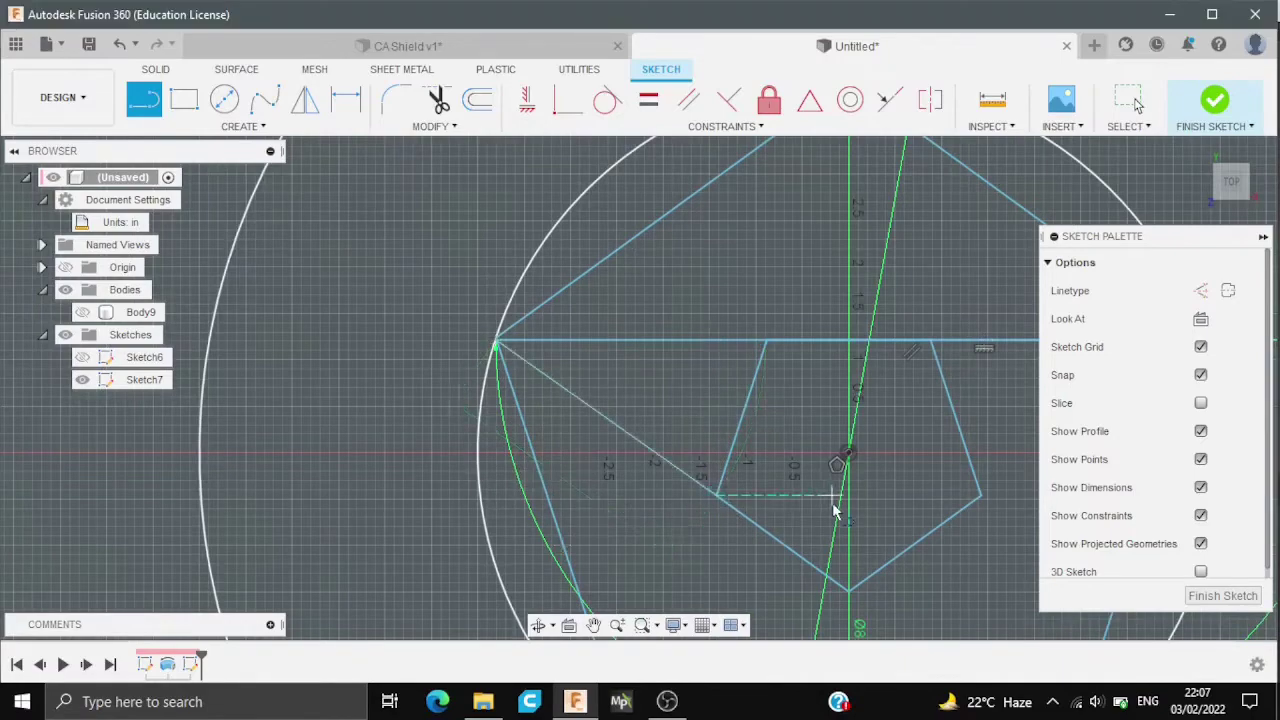
scroll(835, 510, down, 3)
scroll(775, 482, up, 1)
click(784, 467)
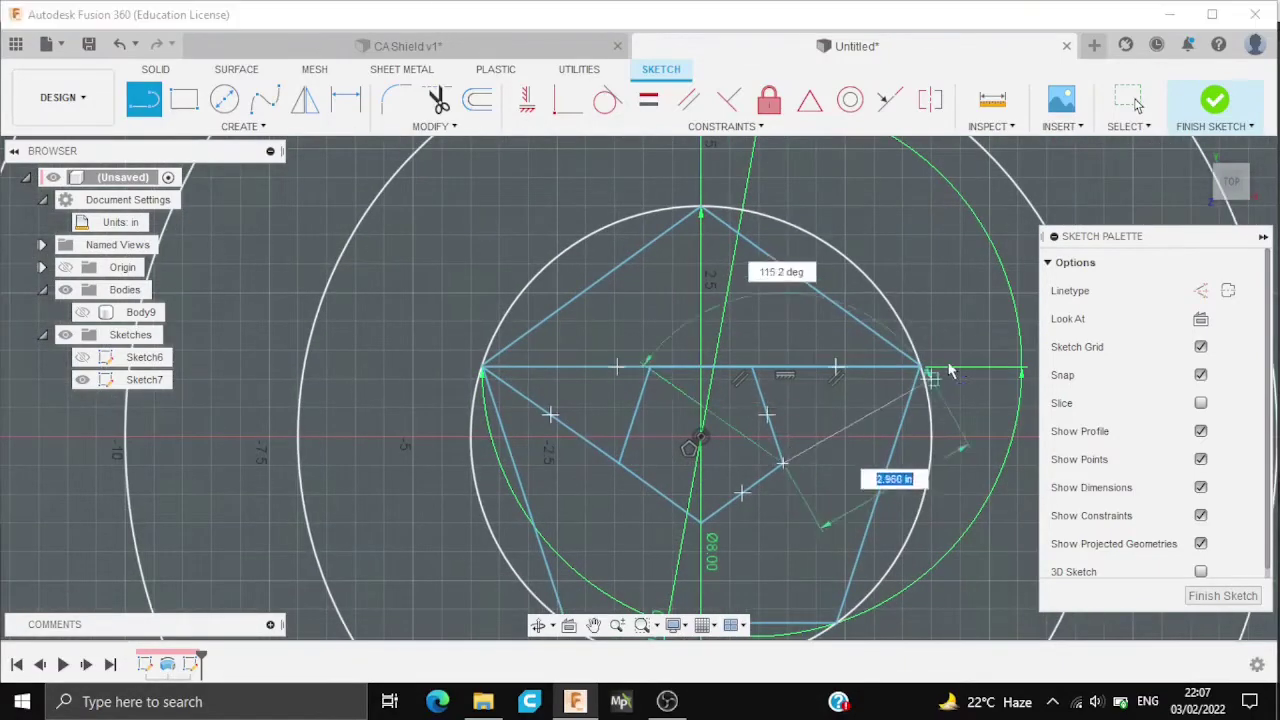
click(920, 368)
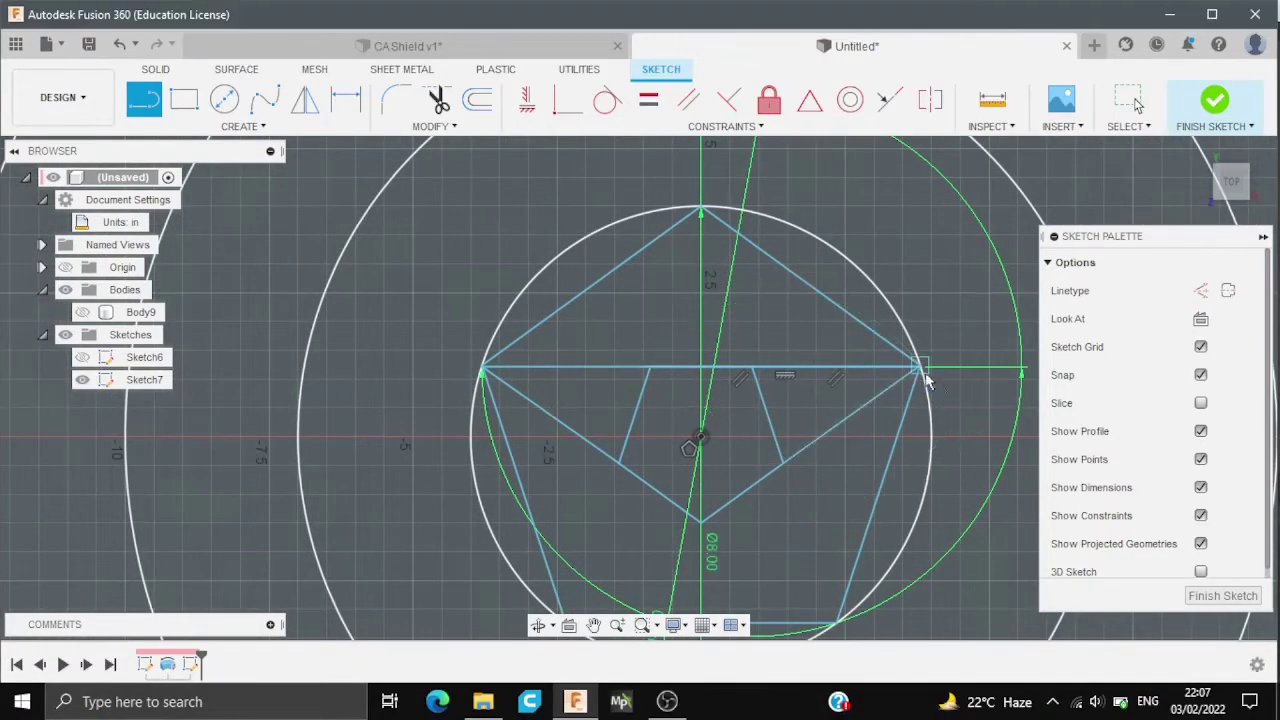
Draw lines from the inner crossing to the bottom, centre, left and top vertices
click(785, 467)
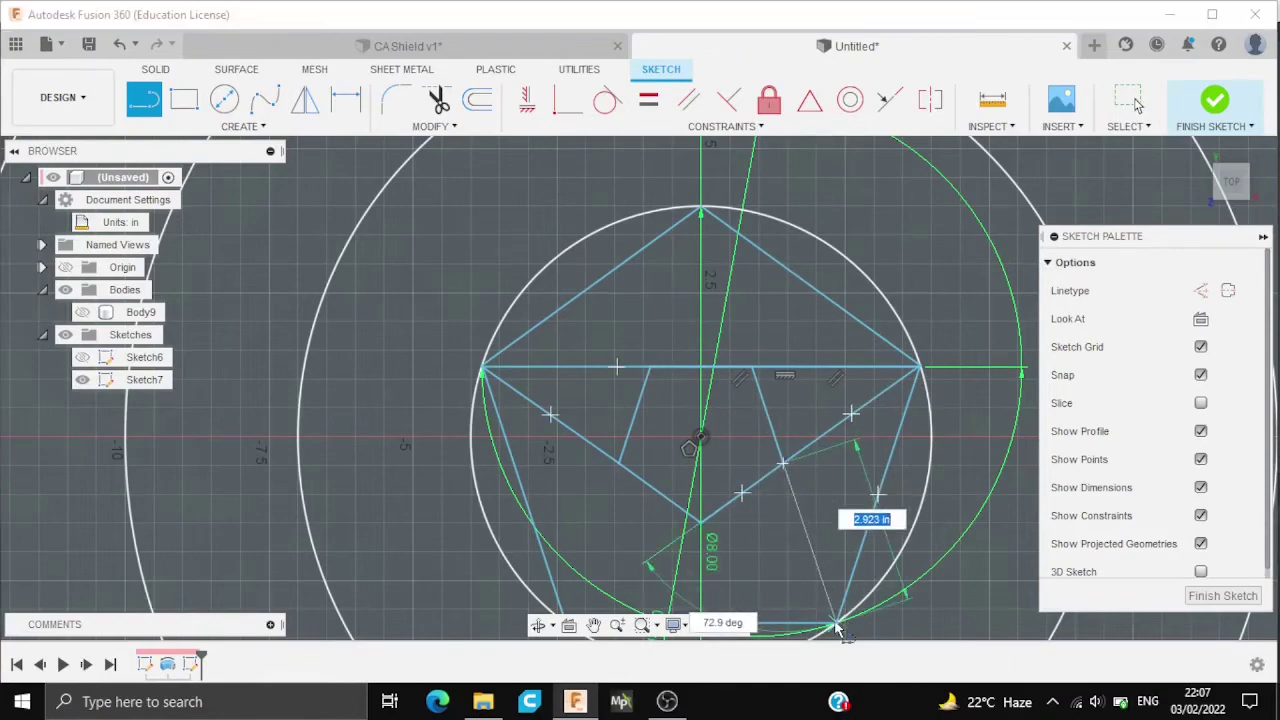
scroll(835, 630, up, 2)
scroll(805, 510, up, 2)
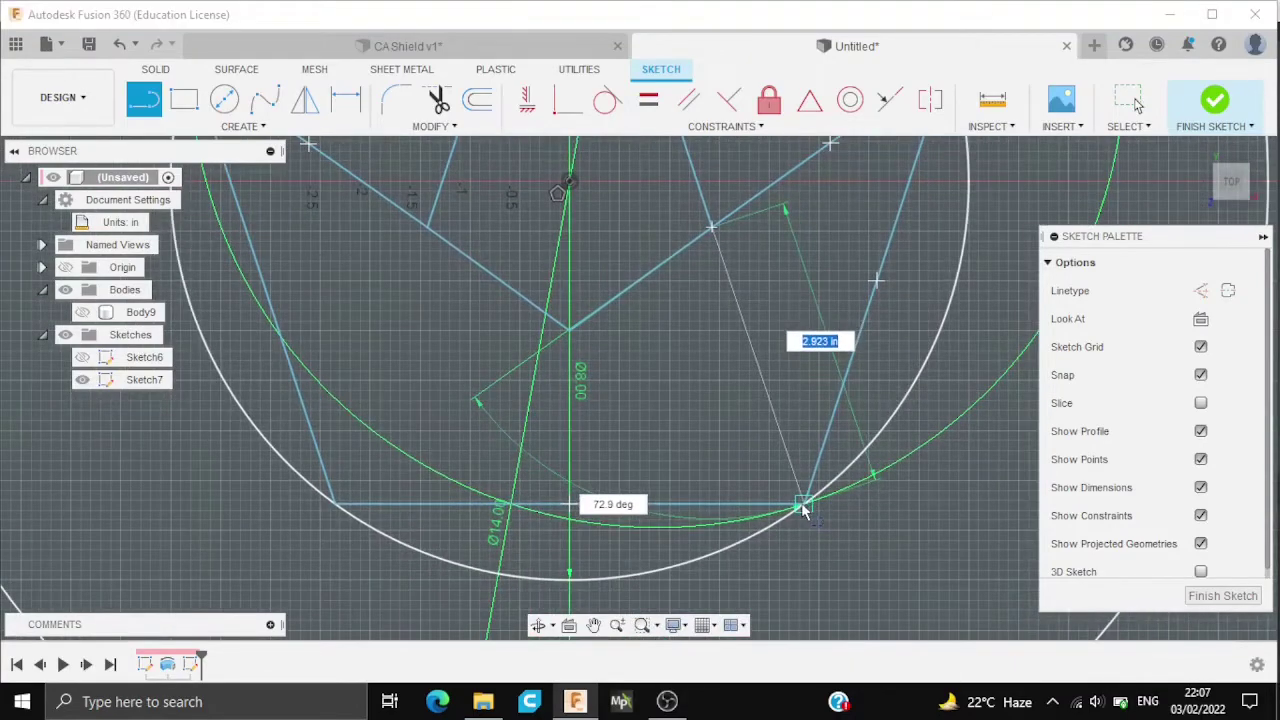
click(801, 504)
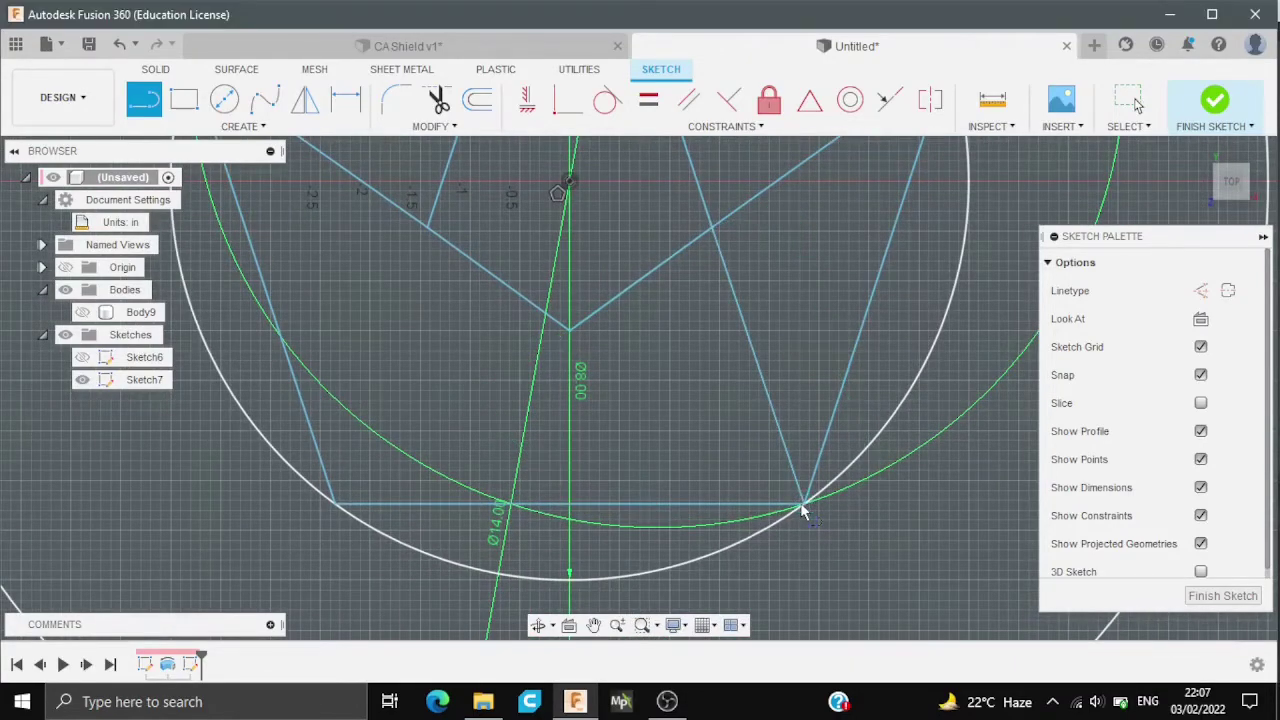
click(570, 330)
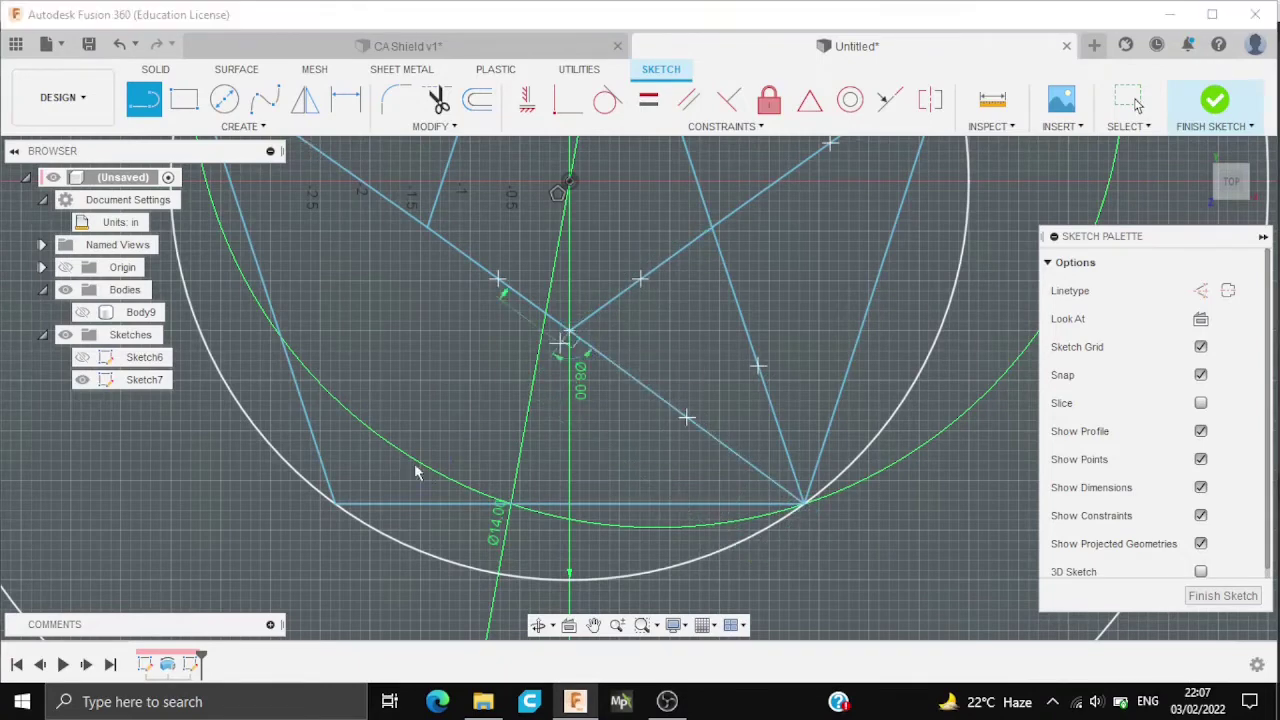
click(336, 506)
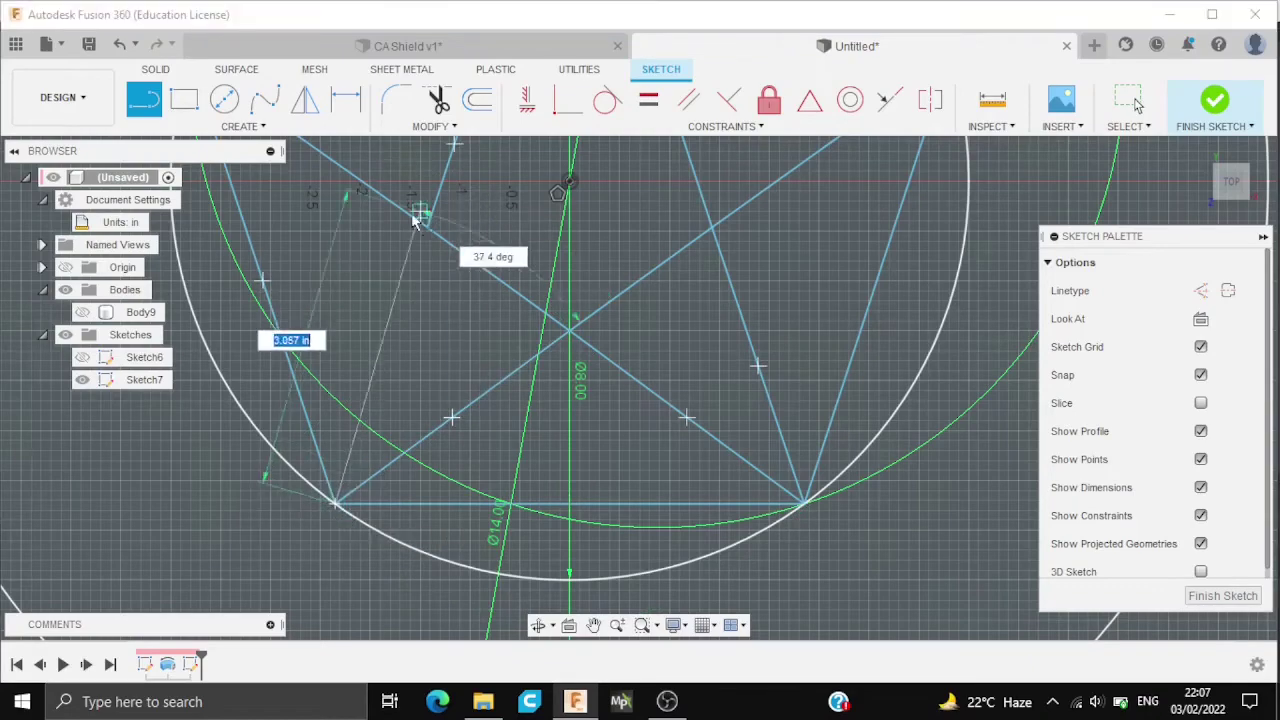
click(429, 234)
scroll(531, 257, down, 1)
scroll(531, 386, down, 3)
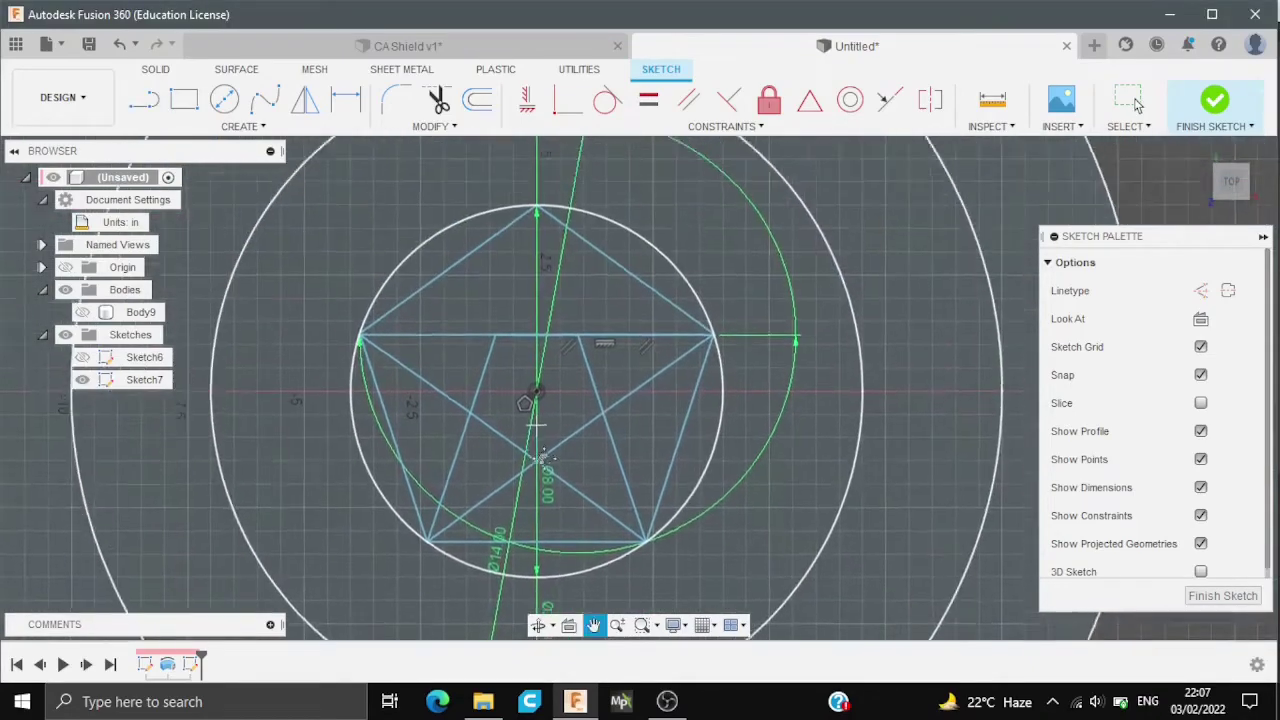
scroll(533, 432, up, 2)
click(512, 425)
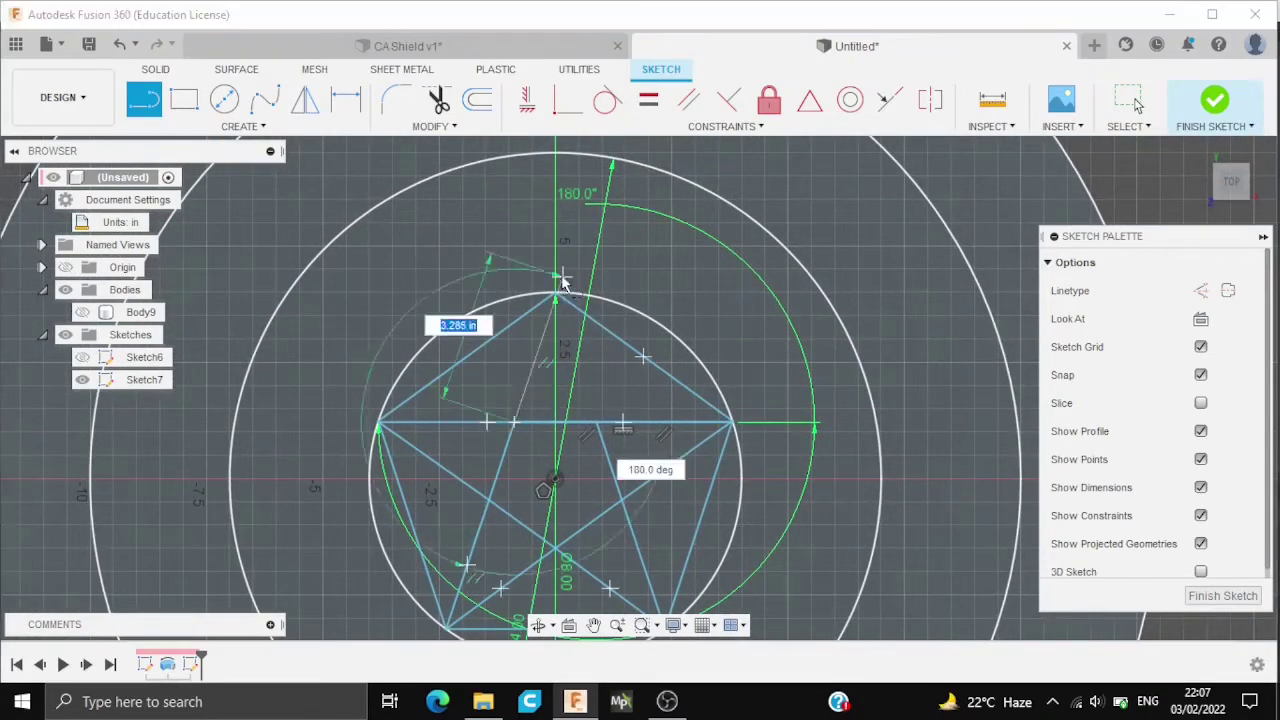
click(556, 296)
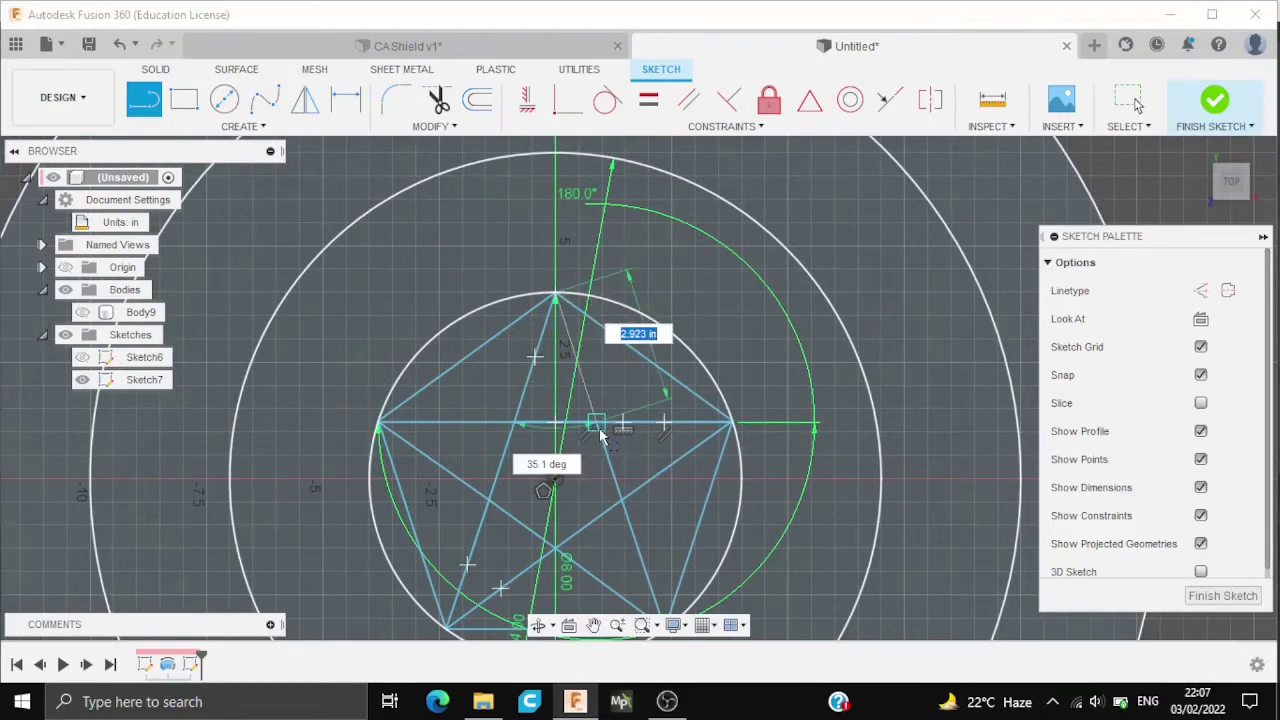
Trim away the inner pentagon segment and the star's right chord line
key(t)
click(575, 462)
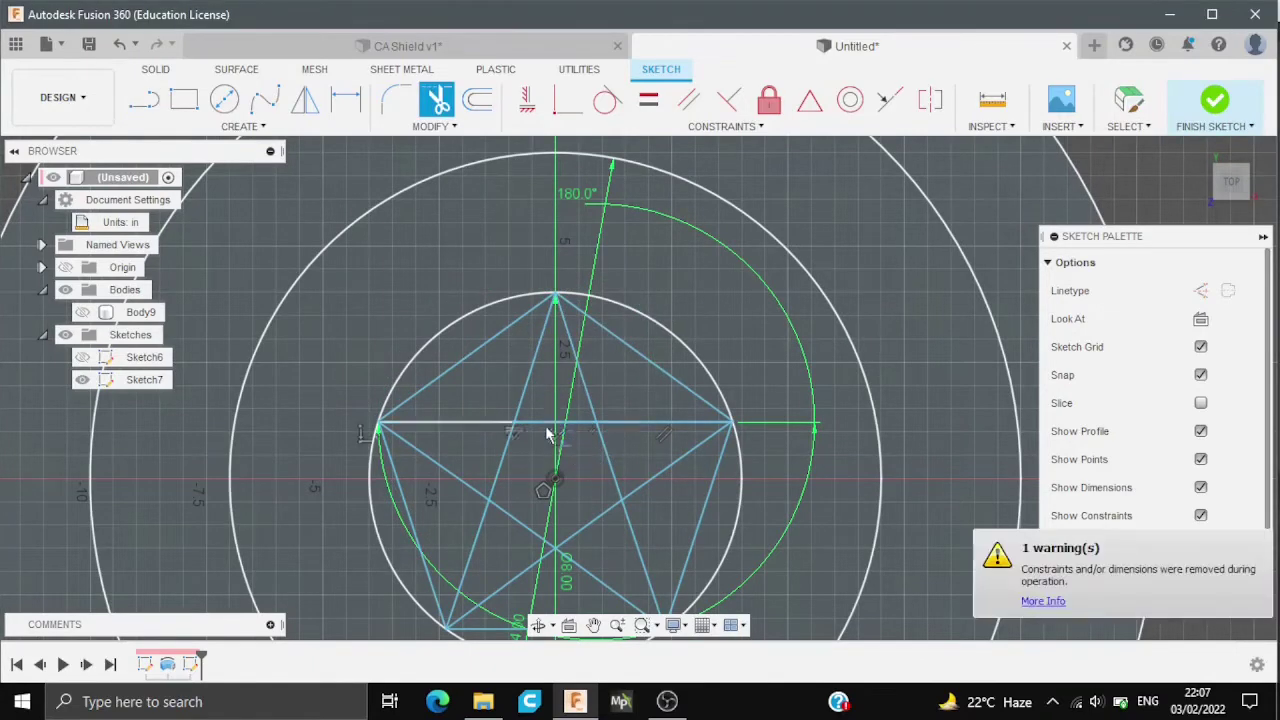
key(Escape)
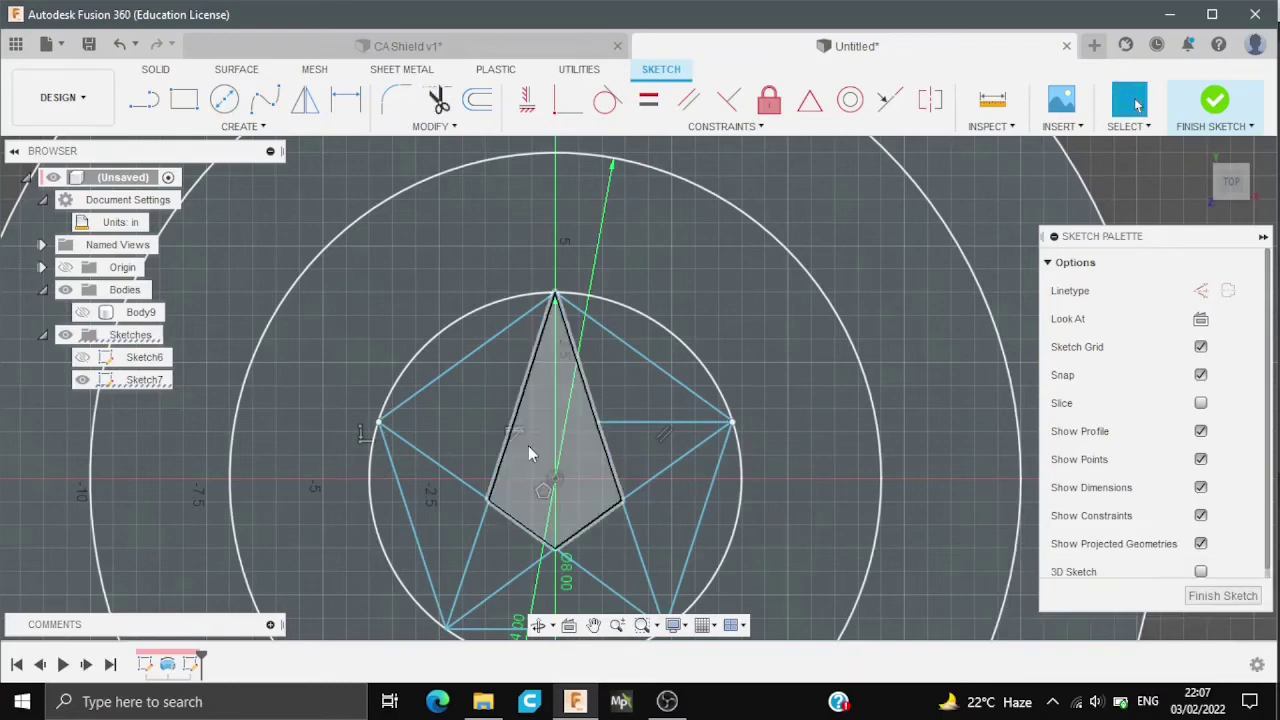
key(ctrl+z)
key(t)
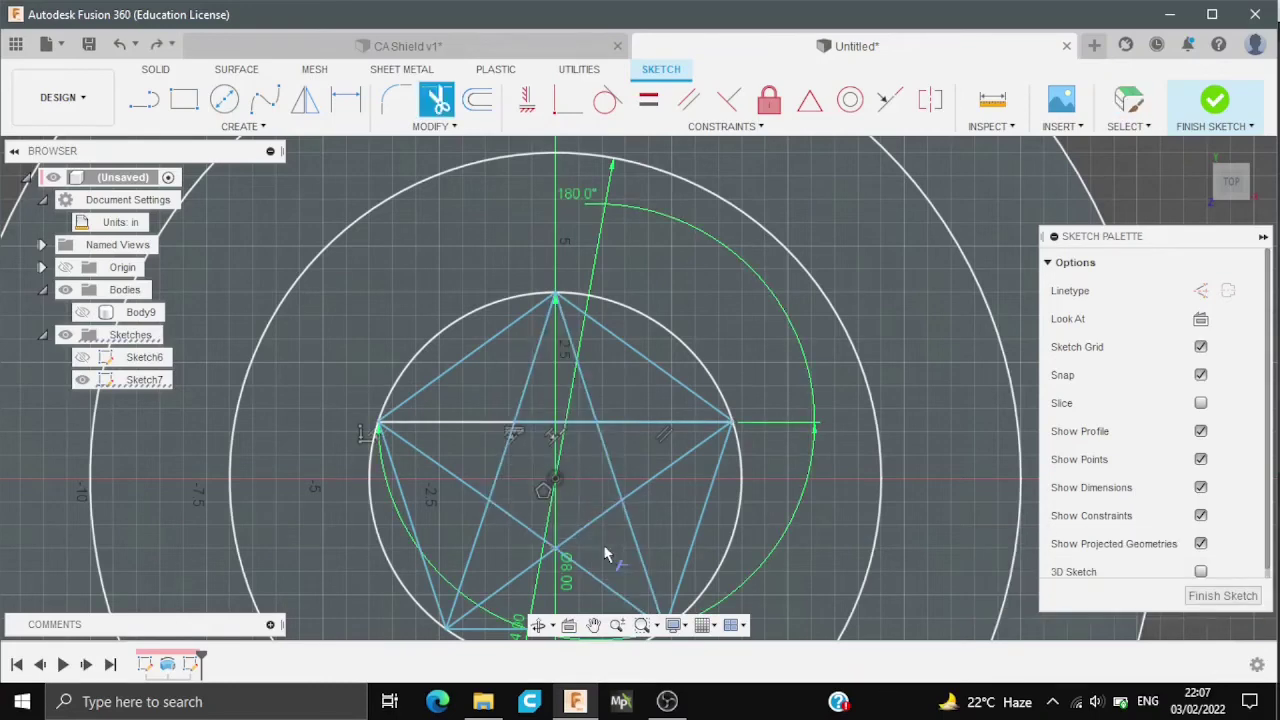
click(546, 430)
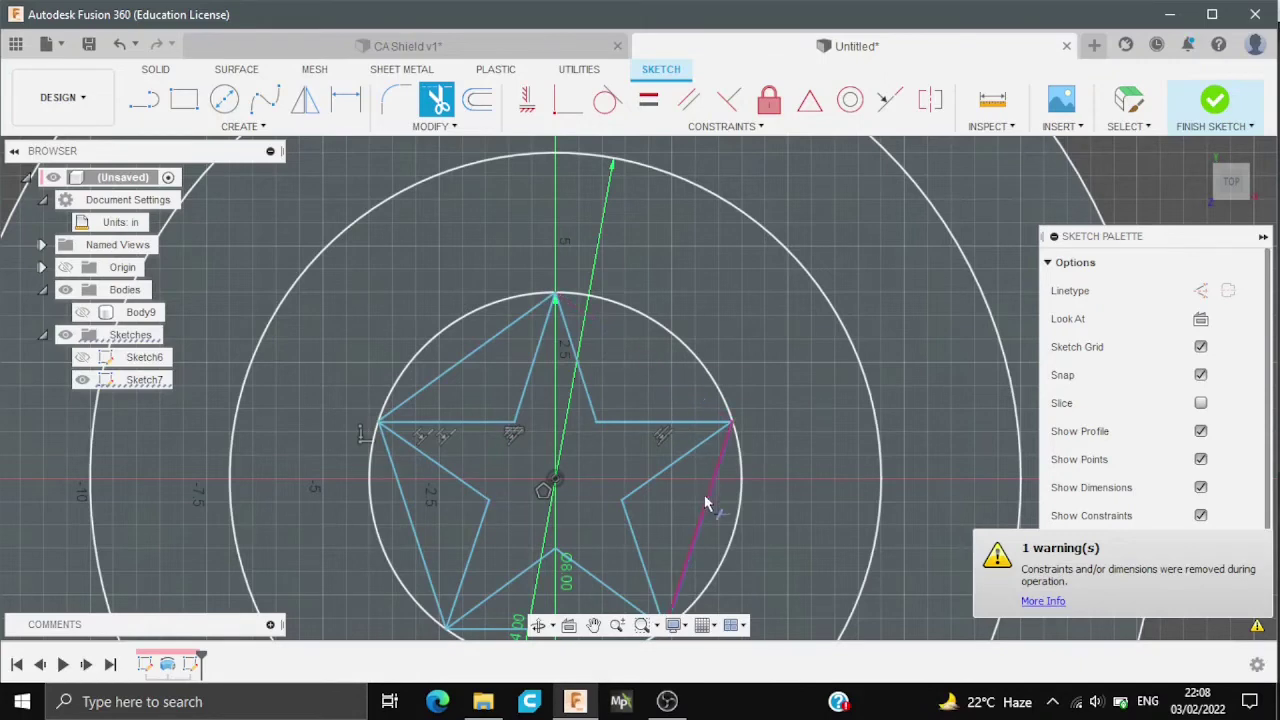
click(706, 503)
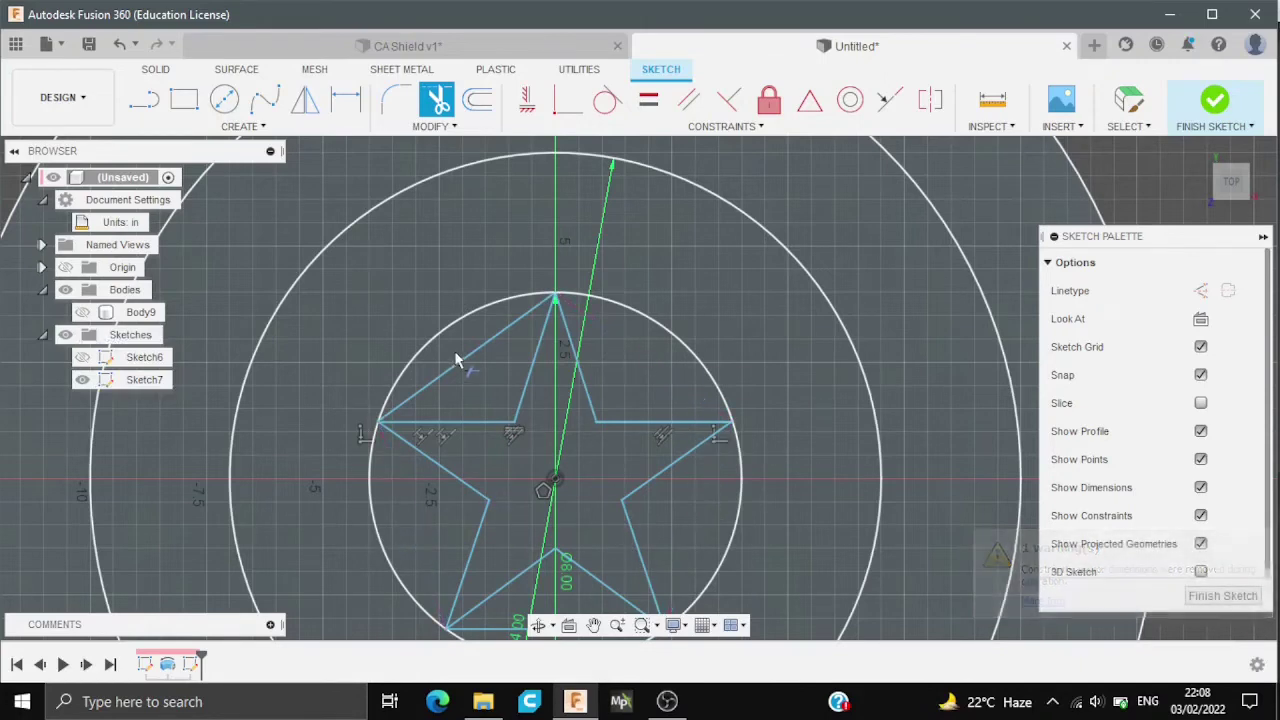
scroll(515, 580, up, 1)
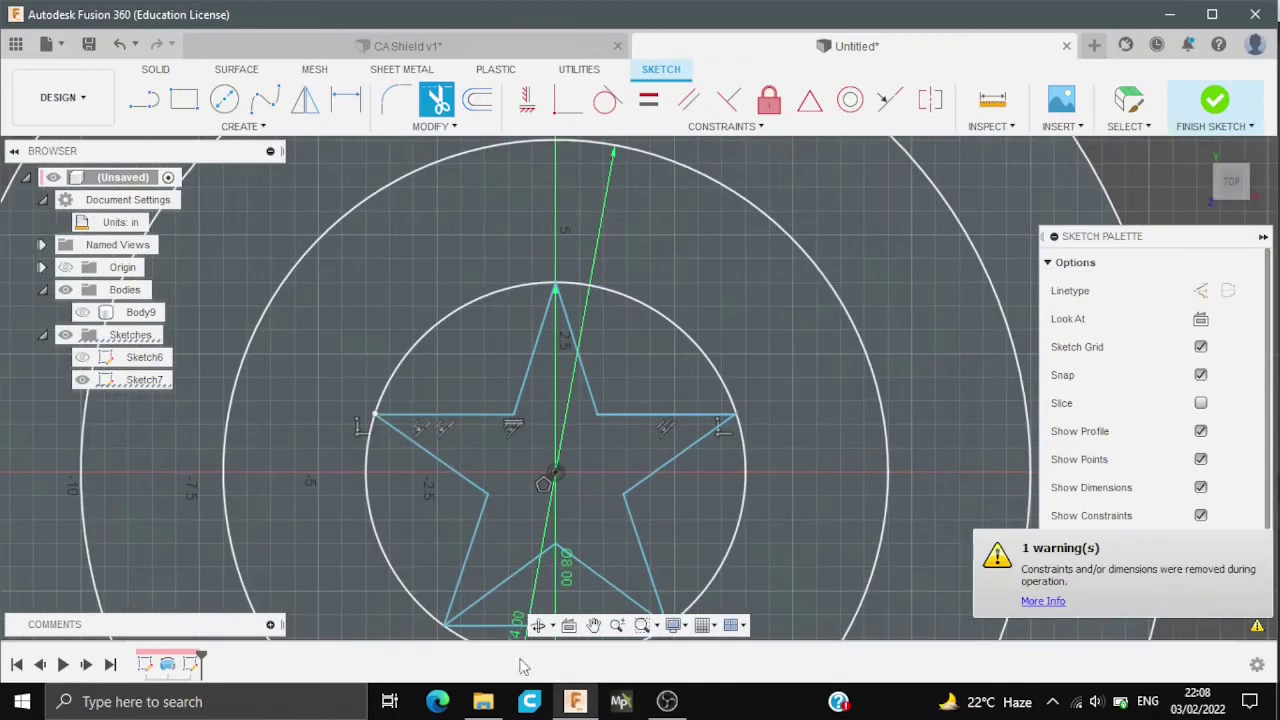
key(Escape)
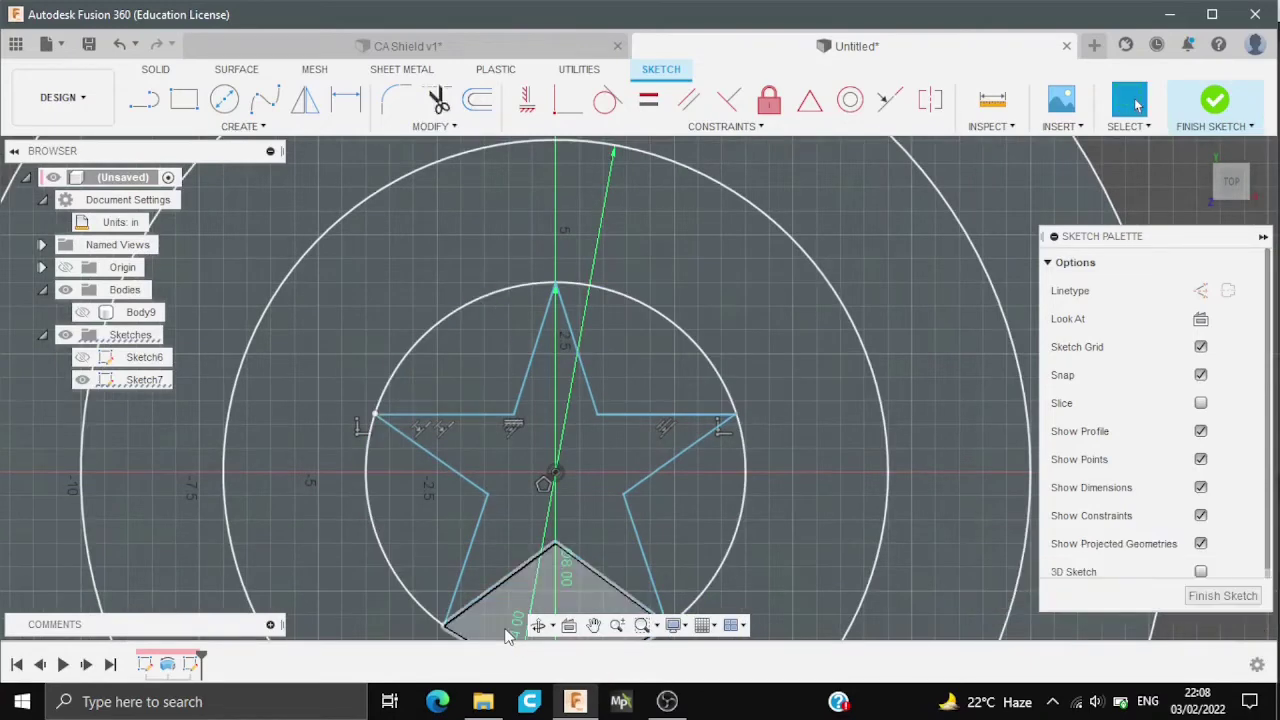
Zoom into the star's right tip and trim its overshooting diagonal
click(477, 100)
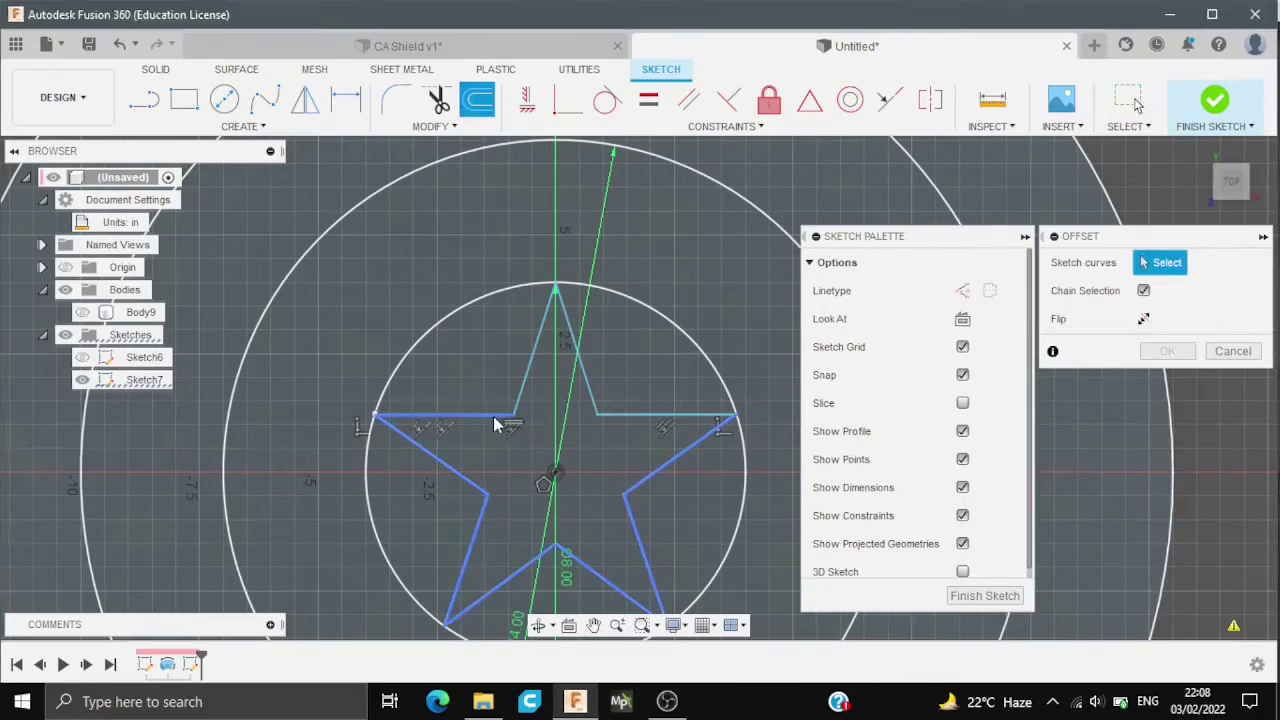
click(498, 421)
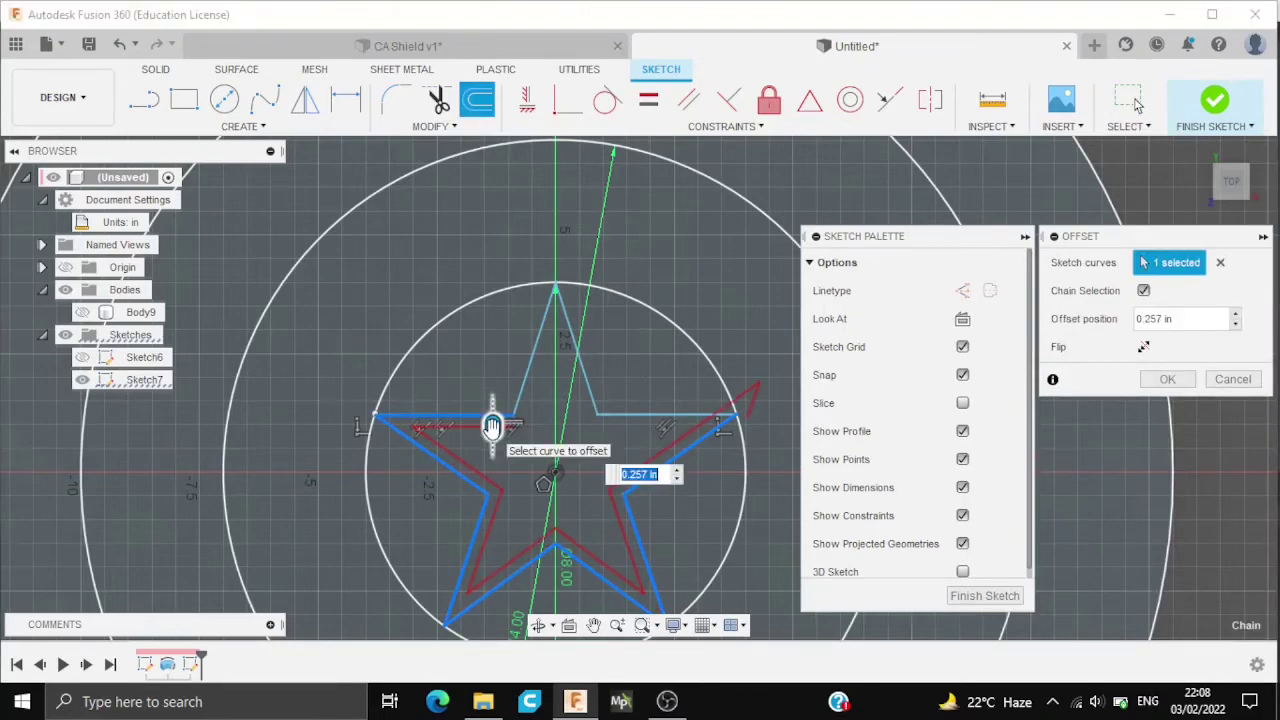
key(Escape)
scroll(735, 418, up, 3)
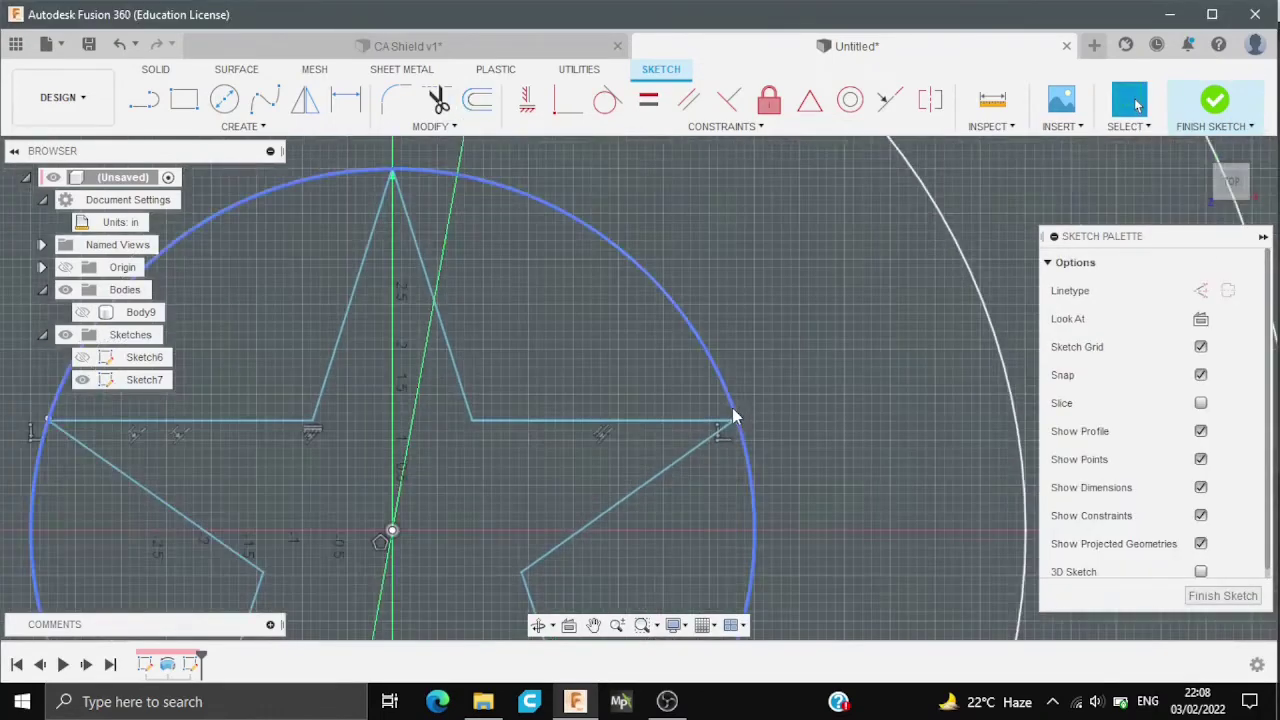
scroll(735, 418, up, 3)
scroll(738, 491, up, 2)
scroll(744, 363, up, 2)
key(t)
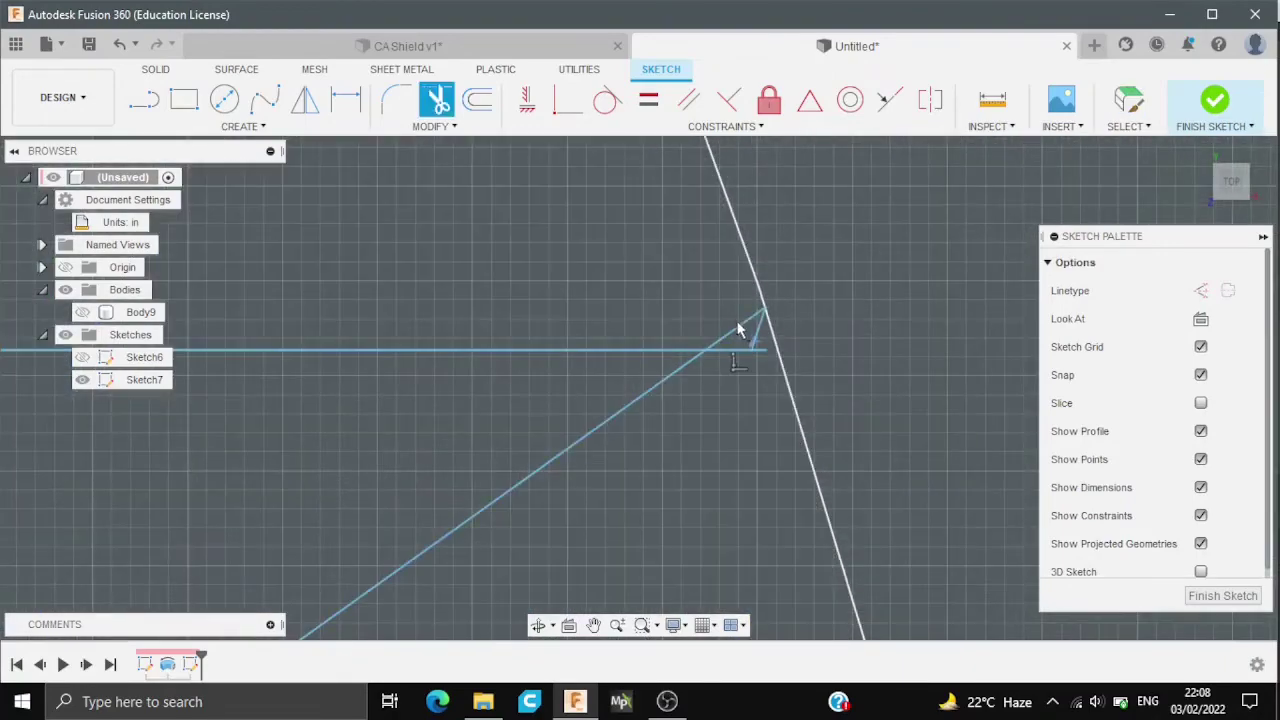
click(740, 330)
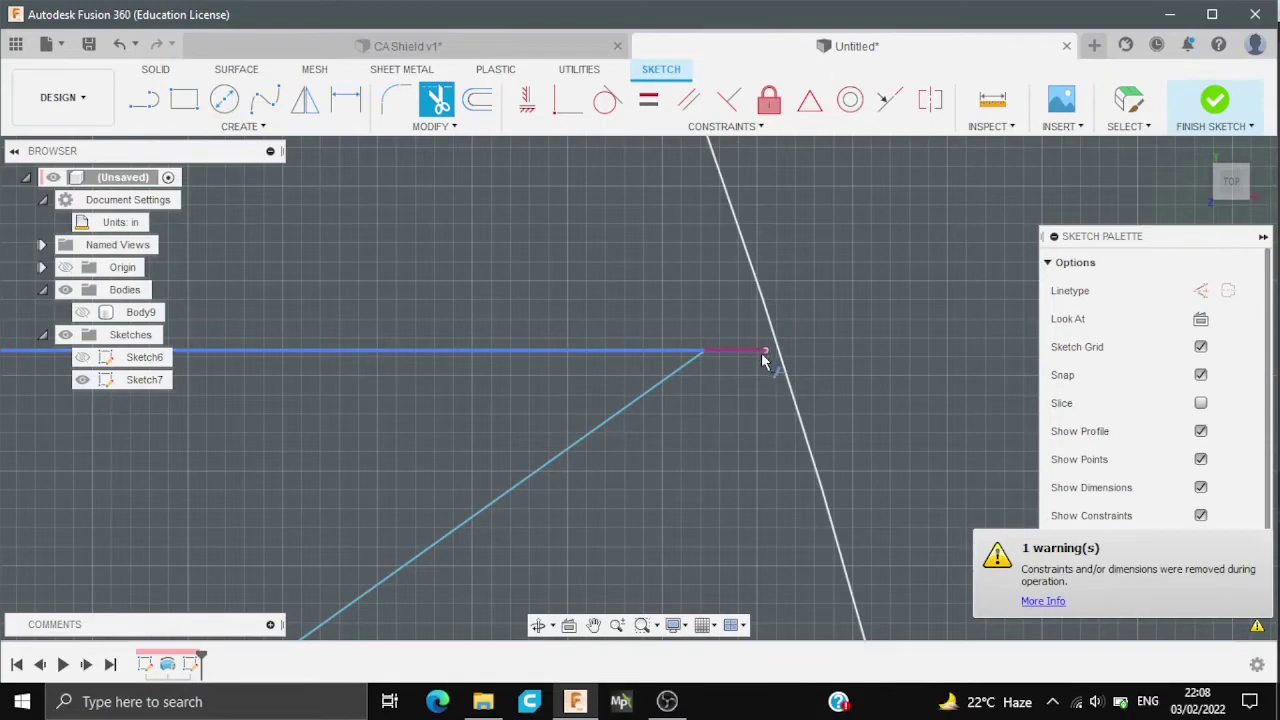
Move the horizontal line's endpoint onto the circle and trim the leftover diagonal
key(Escape)
drag(766, 351, 779, 350)
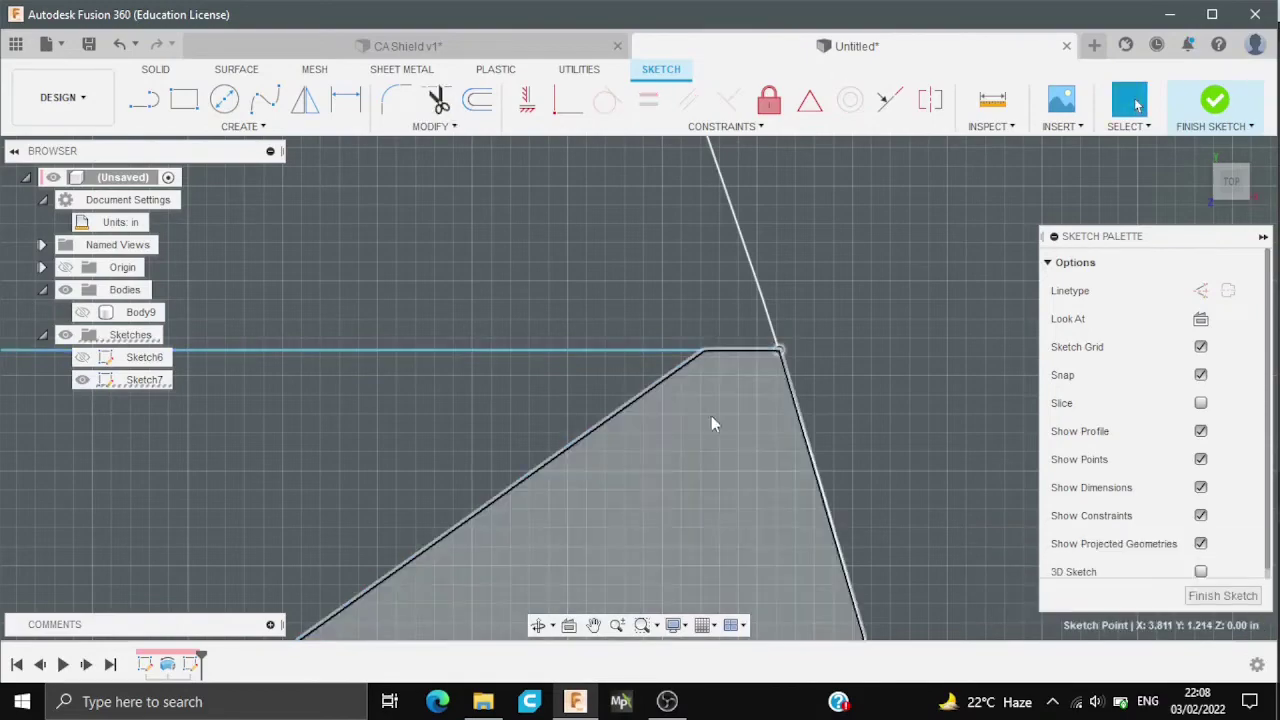
key(t)
click(607, 428)
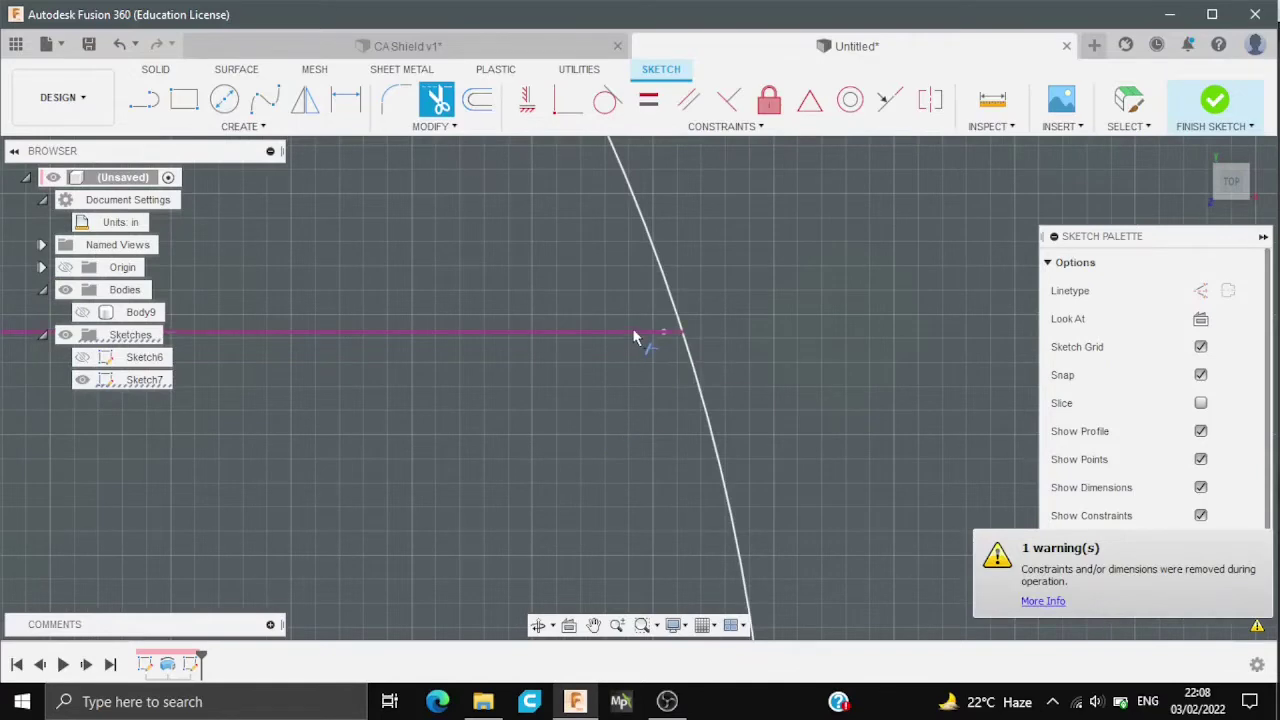
key(Escape)
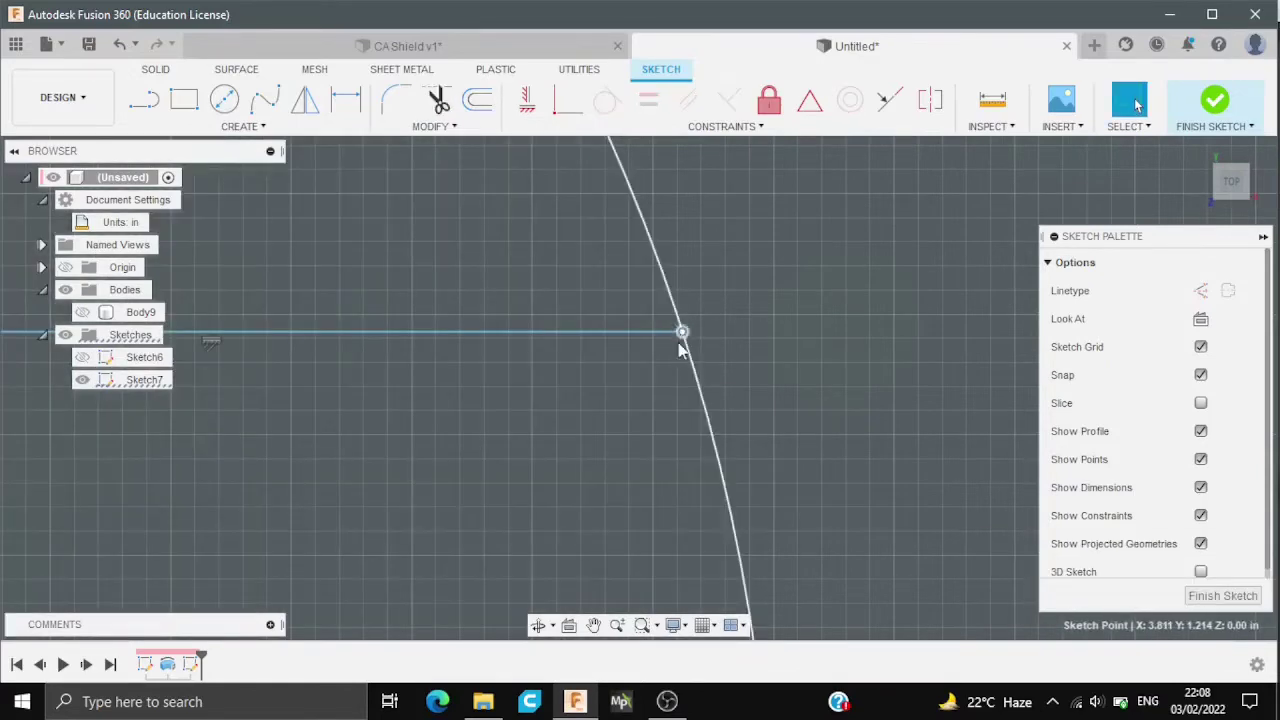
Draw the star's missing right edge from the inner vertex to the right tip
scroll(579, 417, down, 2)
scroll(502, 423, down, 2)
scroll(510, 415, down, 2)
key(l)
scroll(551, 290, down, 2)
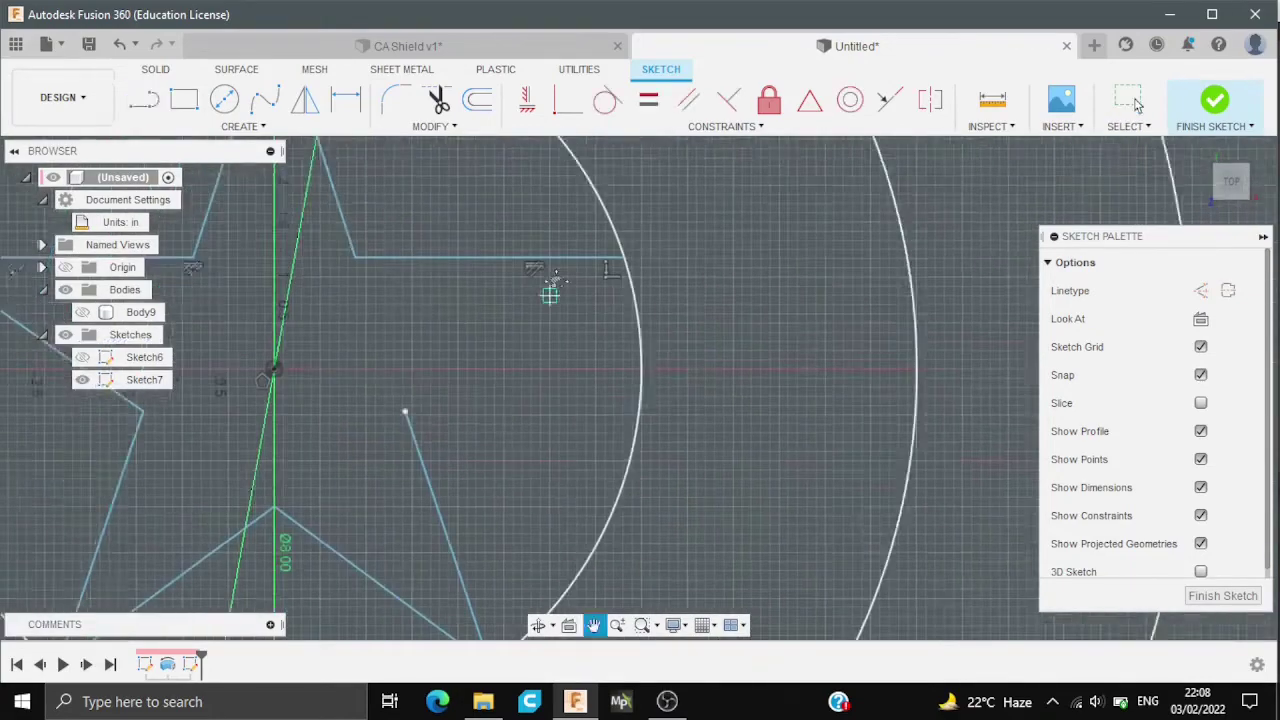
click(410, 402)
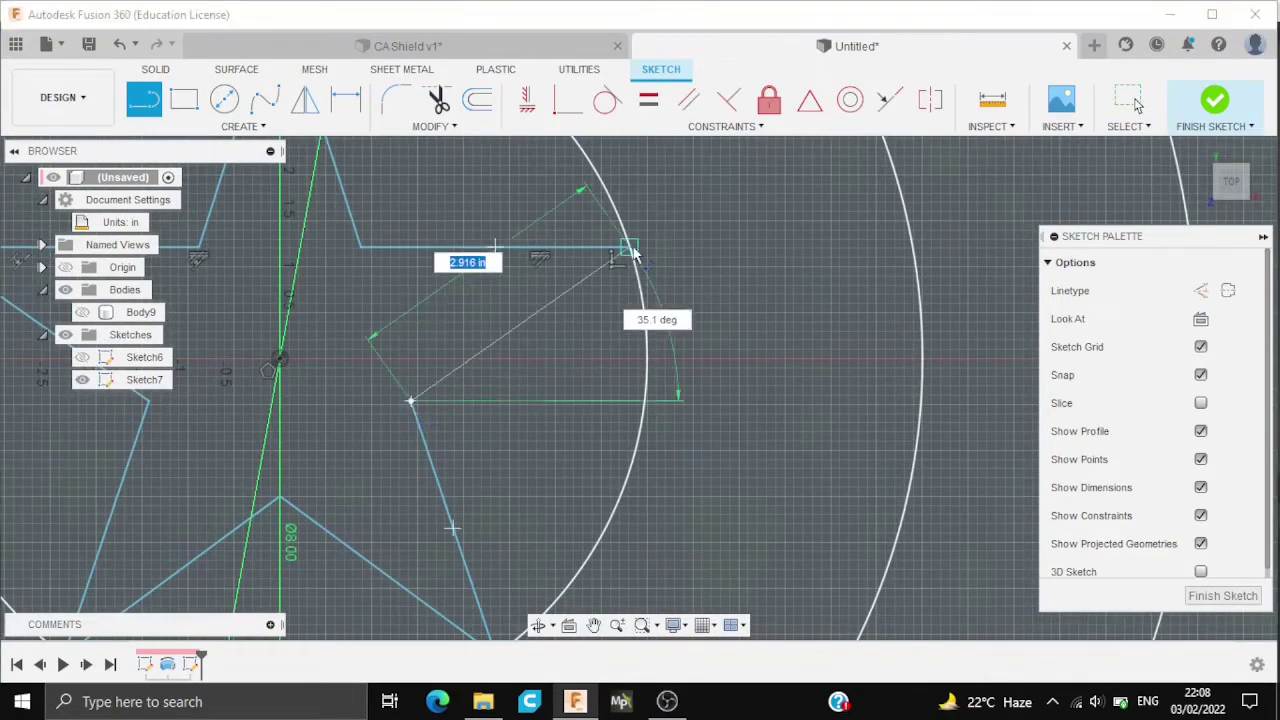
click(625, 249)
scroll(455, 408, down, 2)
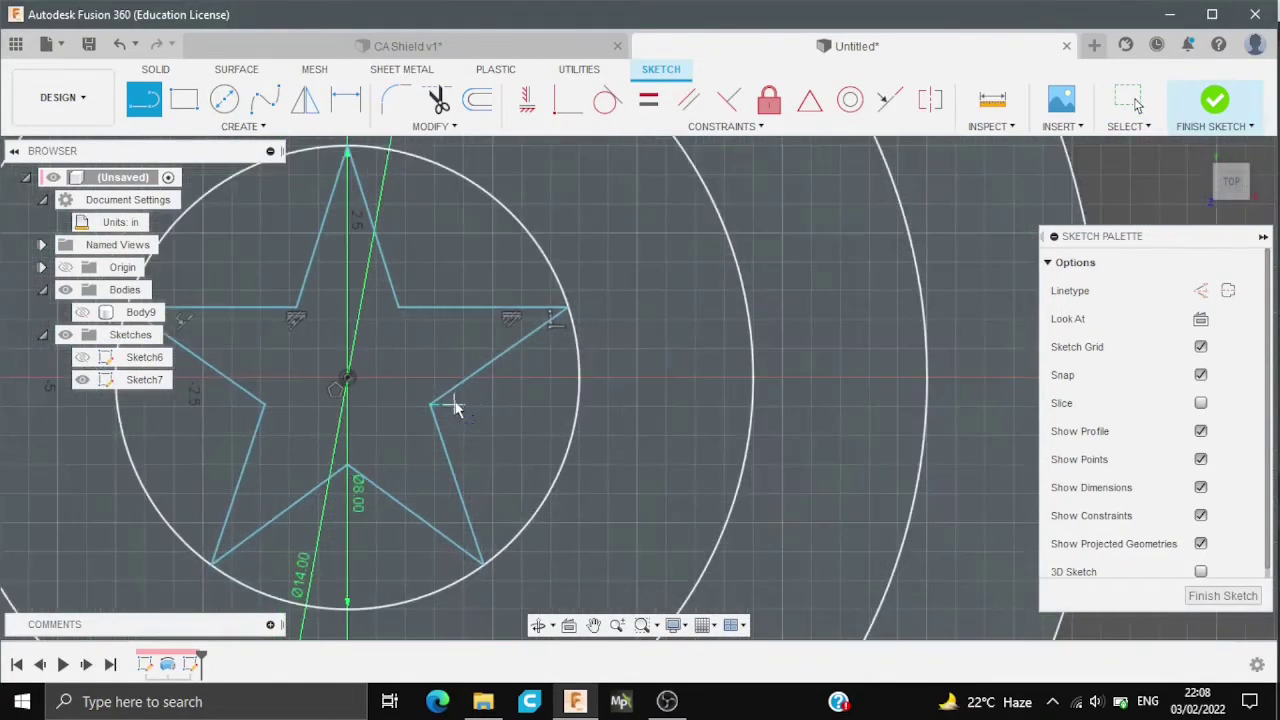
Offset the star outline 0.1 in inward and finish the sketch
click(478, 99)
click(437, 308)
click(437, 308)
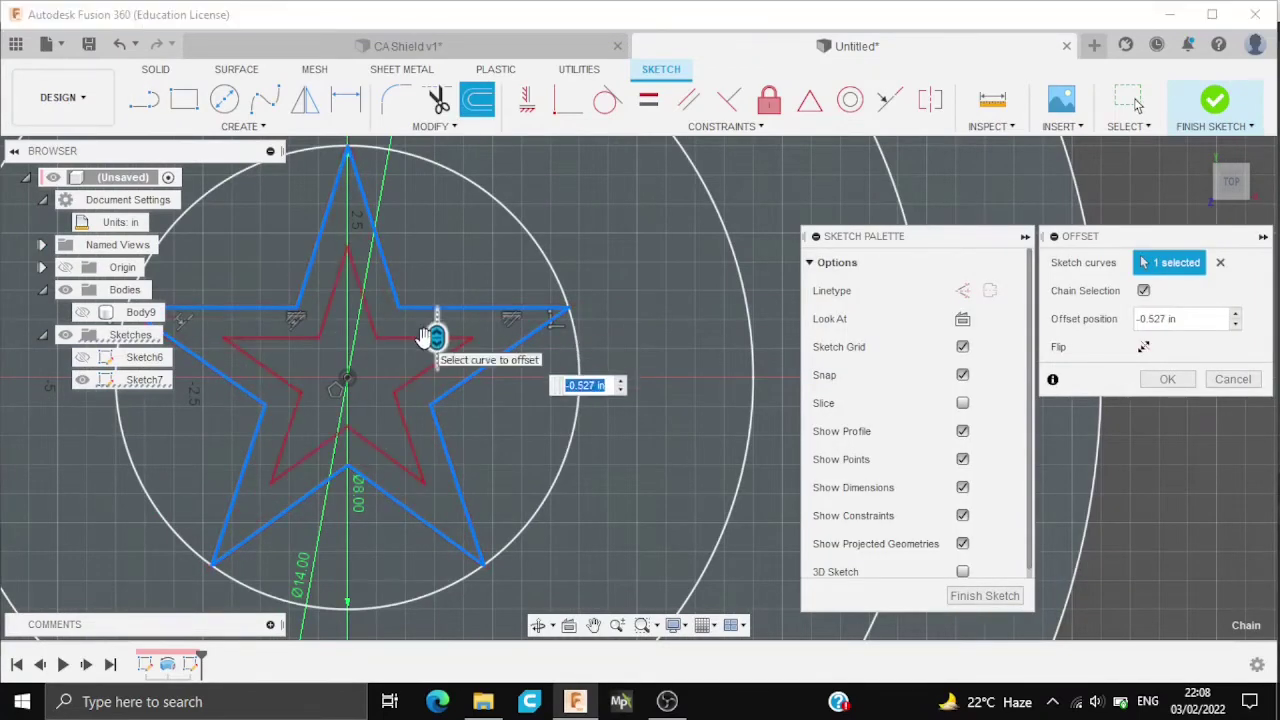
text(-.1)
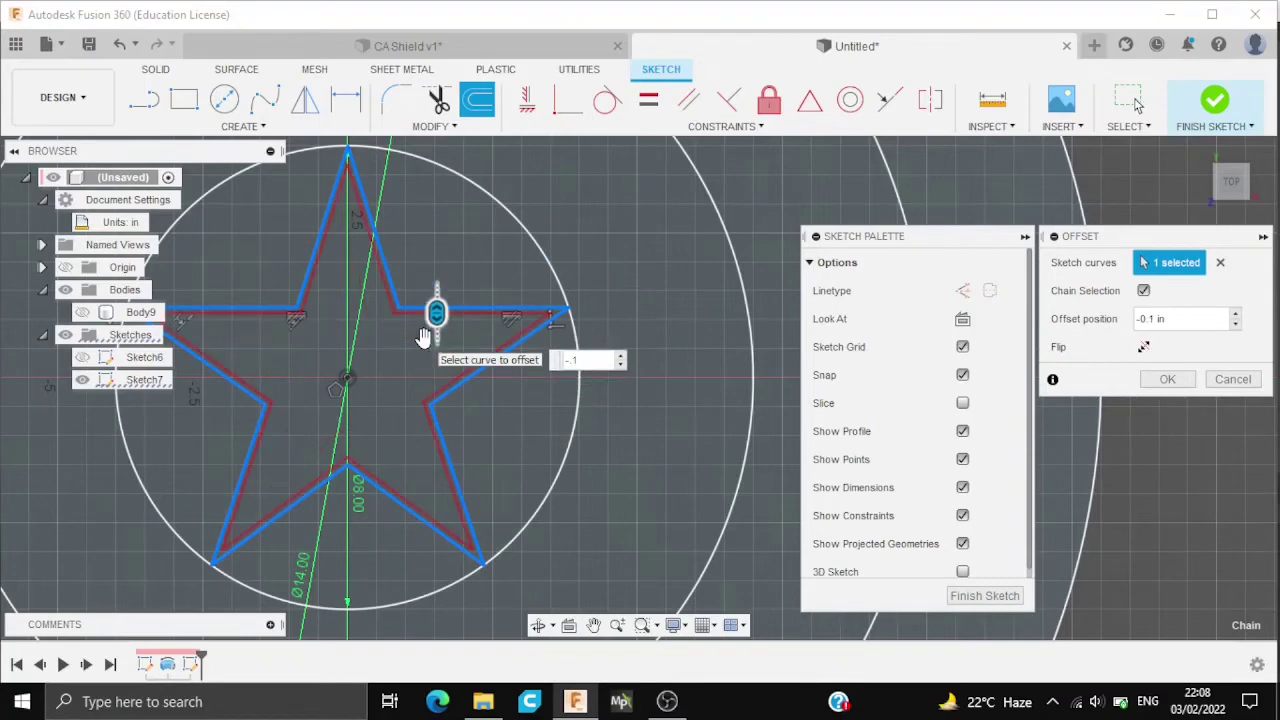
key(Return)
scroll(424, 339, down, 2)
scroll(417, 333, down, 3)
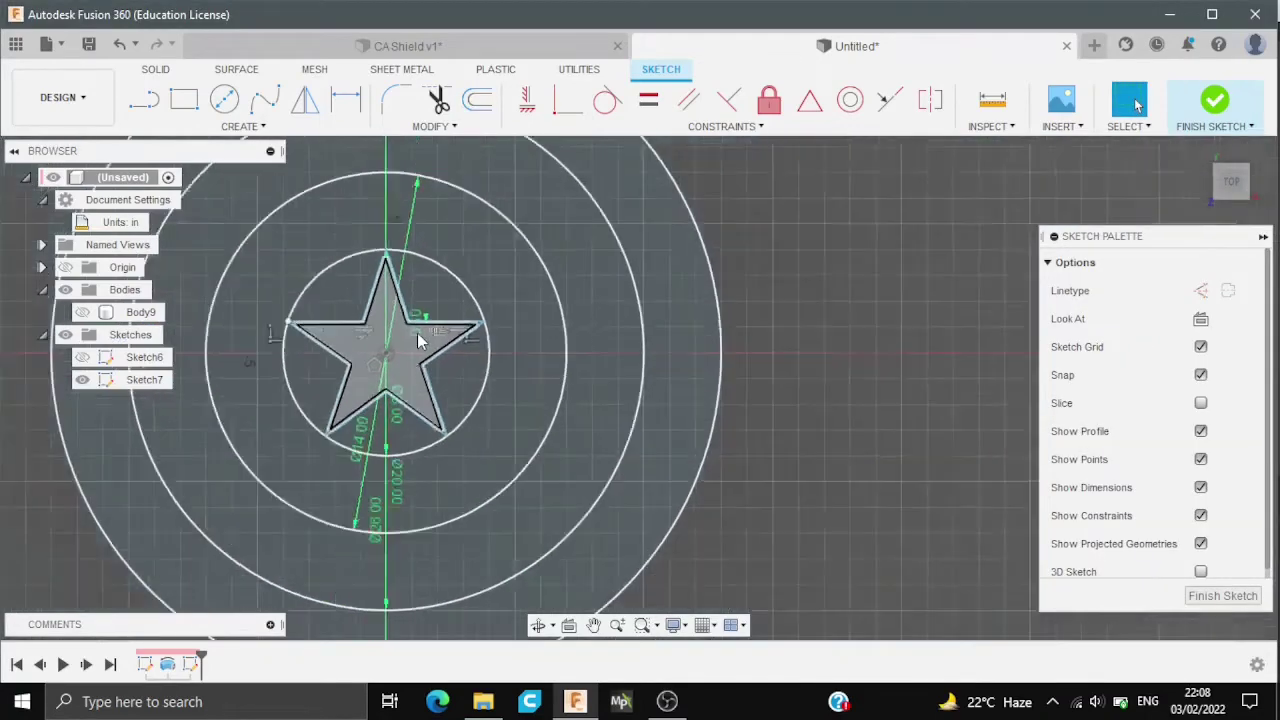
scroll(417, 340, down, 1)
click(1215, 102)
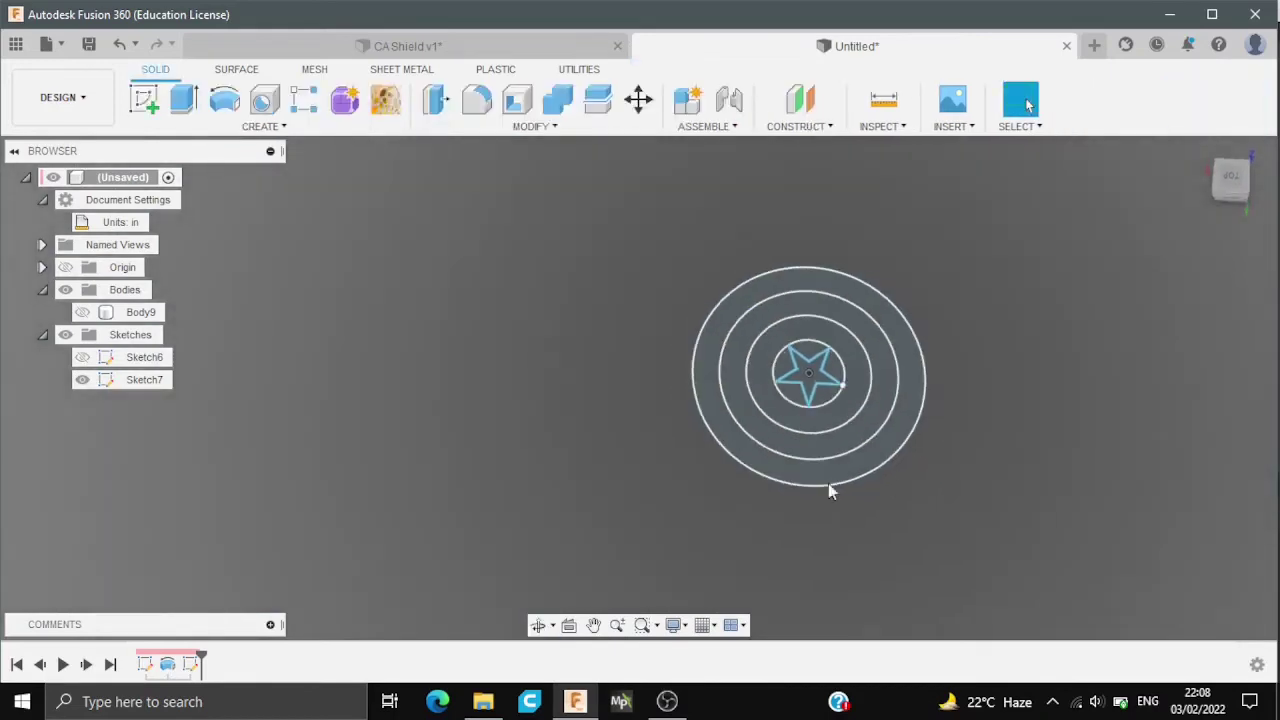
Extrude two ring profiles 1 in, hide the new bodies and show Sketch7
click(190, 103)
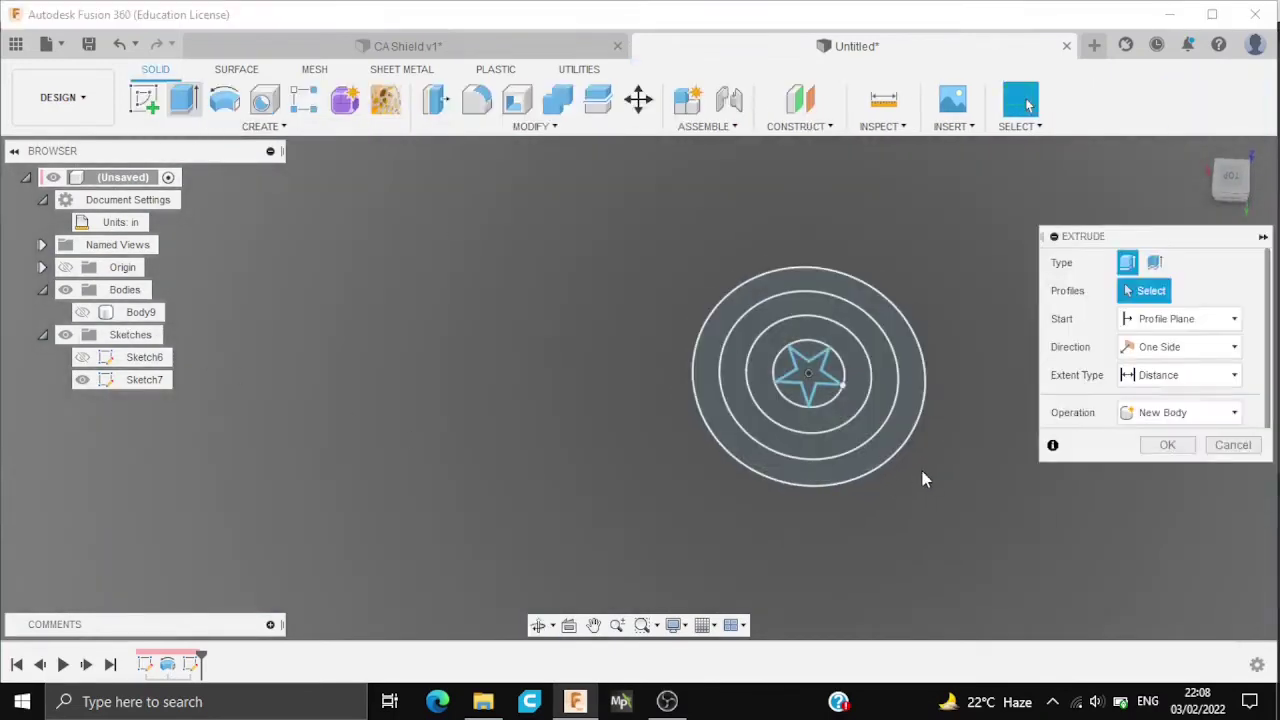
scroll(635, 428, up, 5)
click(565, 455)
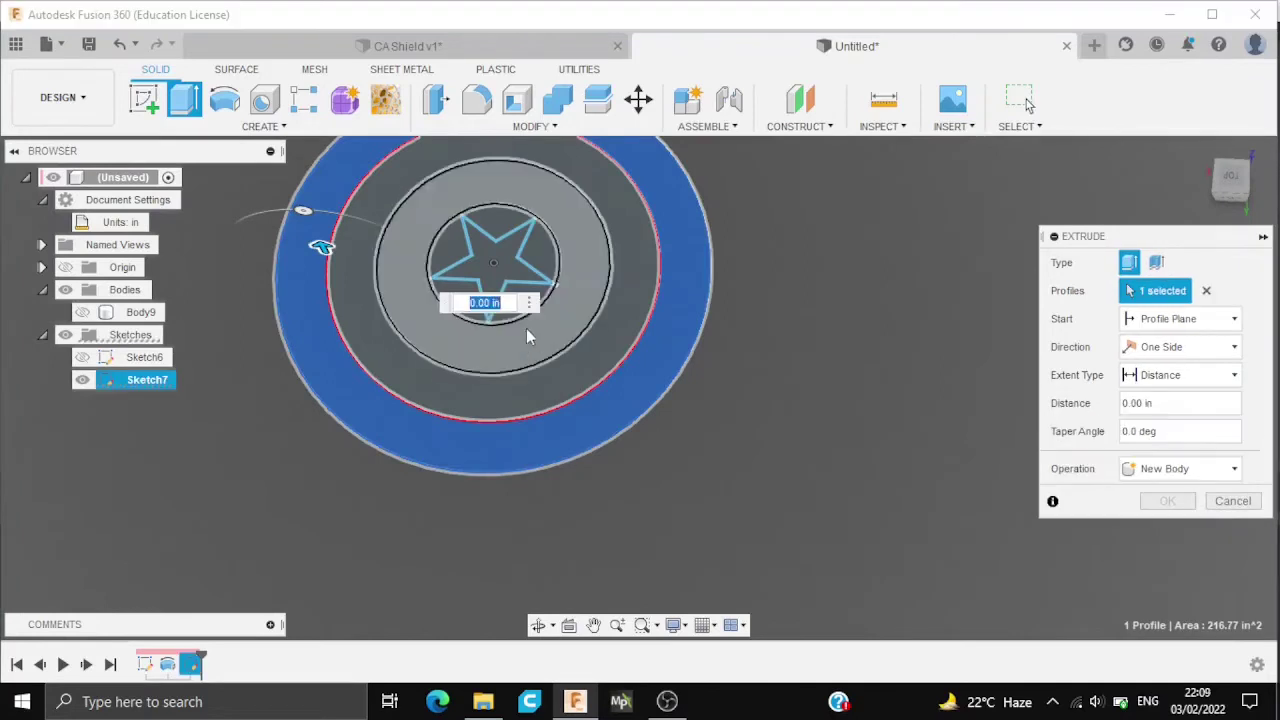
click(520, 344)
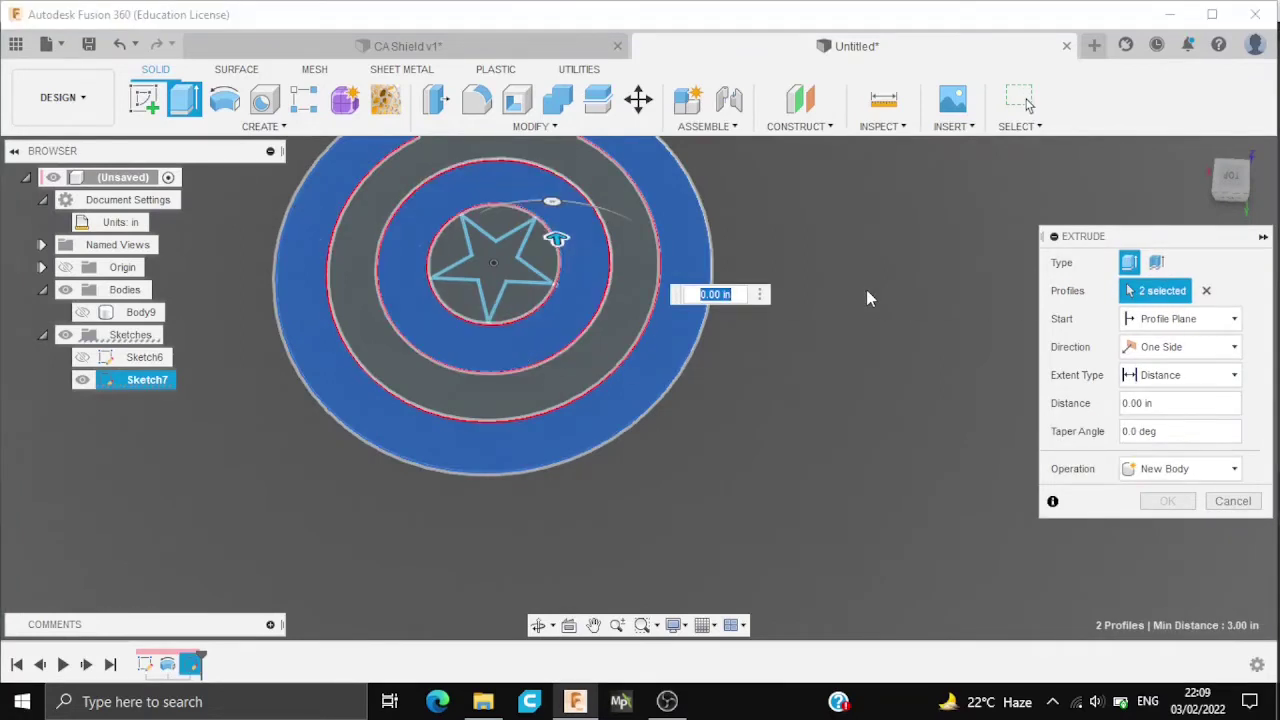
text(10)
key(Return)
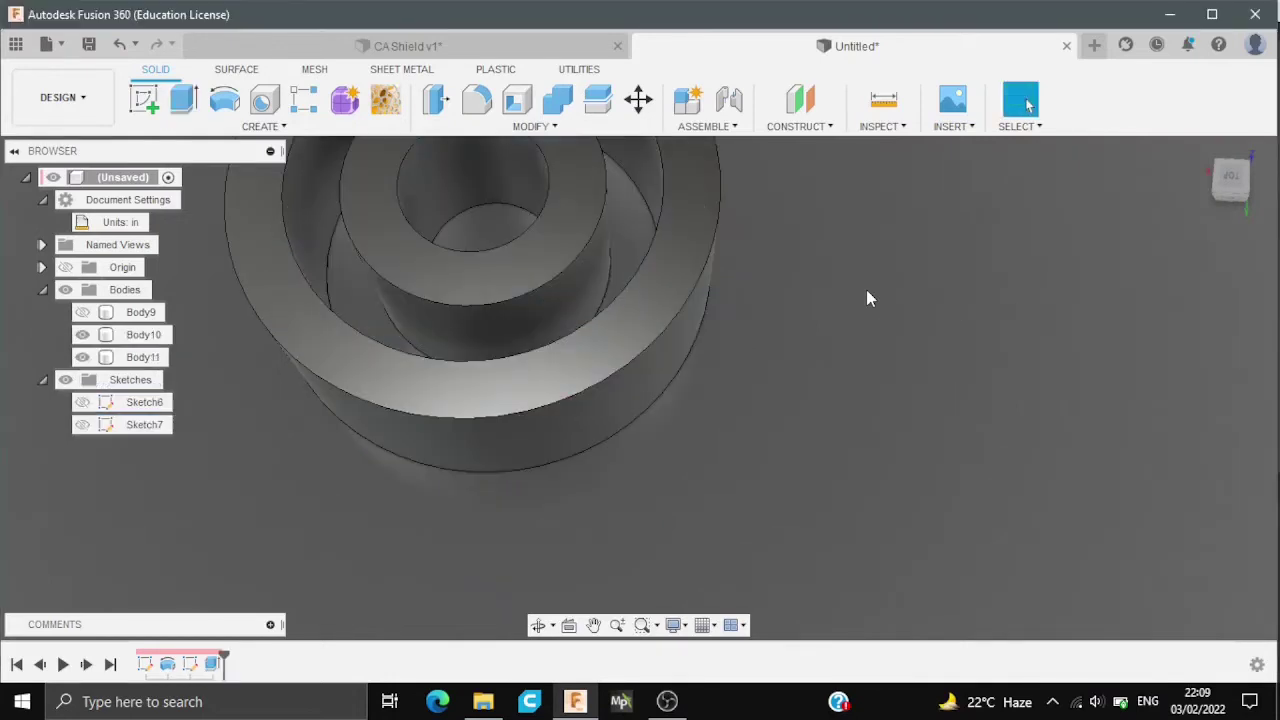
click(82, 334)
click(82, 357)
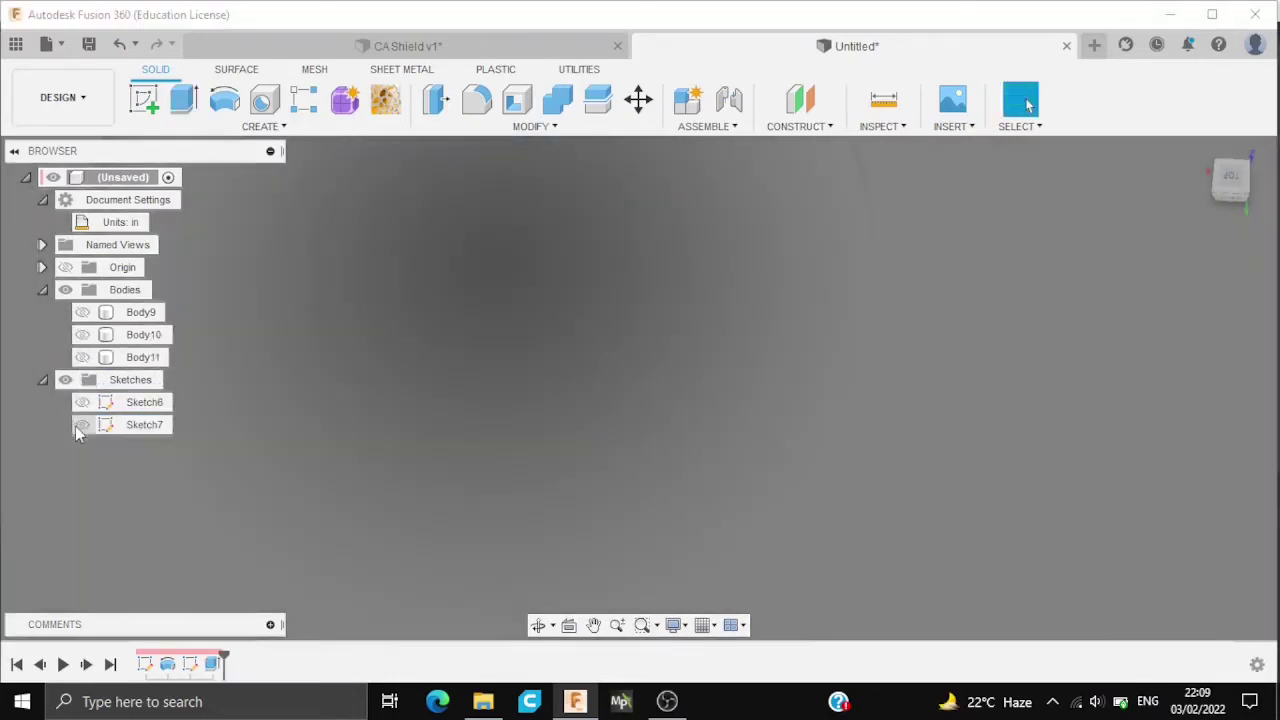
click(82, 424)
Extrude the middle ring plus the gaps between the star's arms by 0.5 in
key(e)
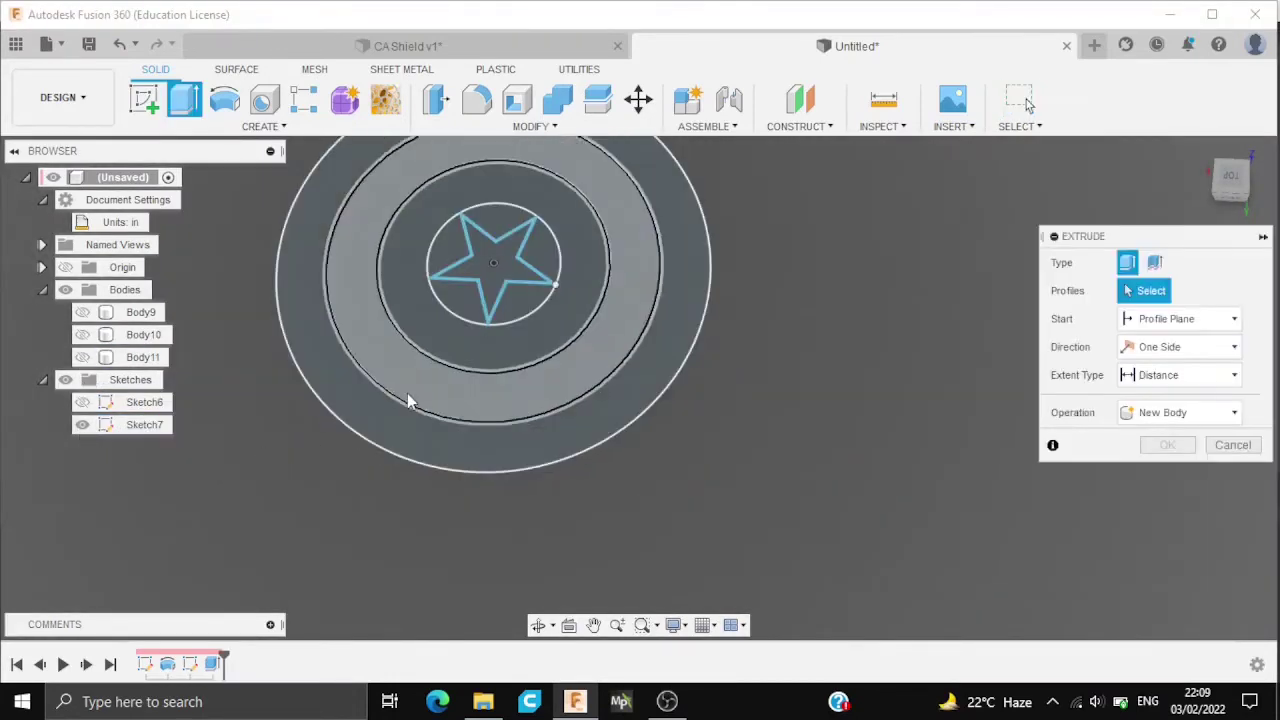
click(411, 392)
click(450, 303)
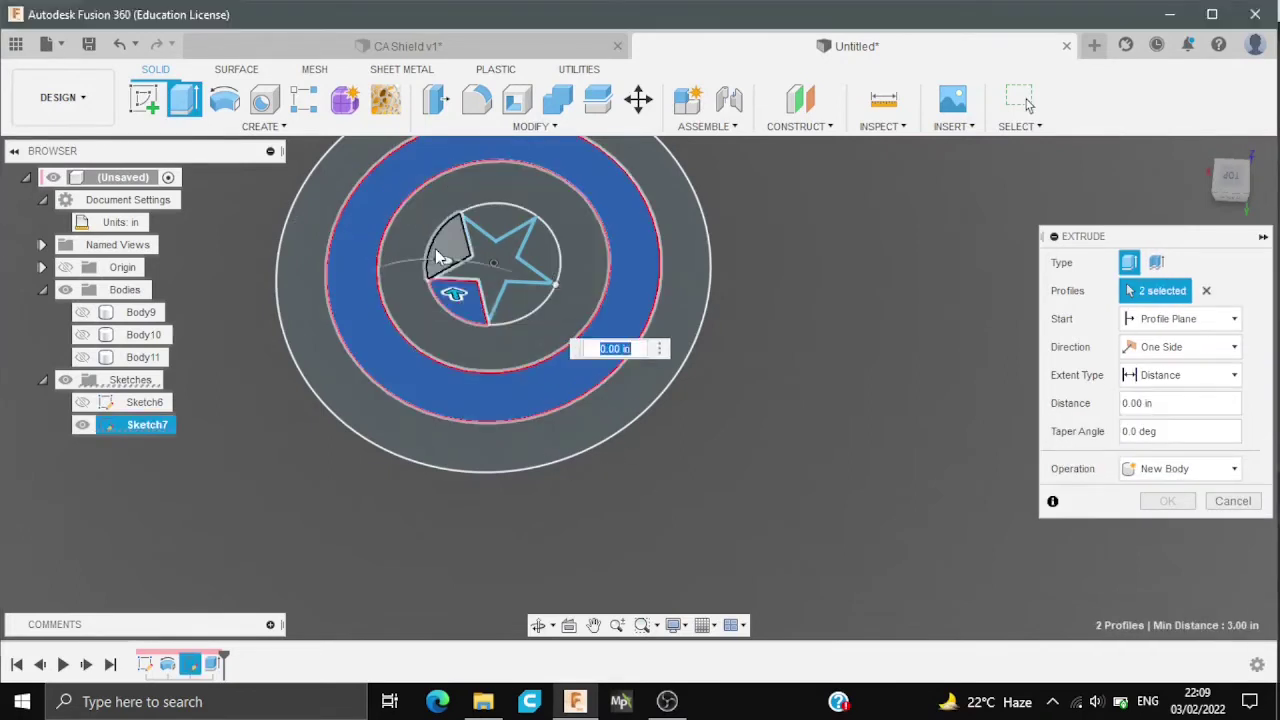
click(440, 233)
click(527, 216)
click(546, 262)
click(517, 297)
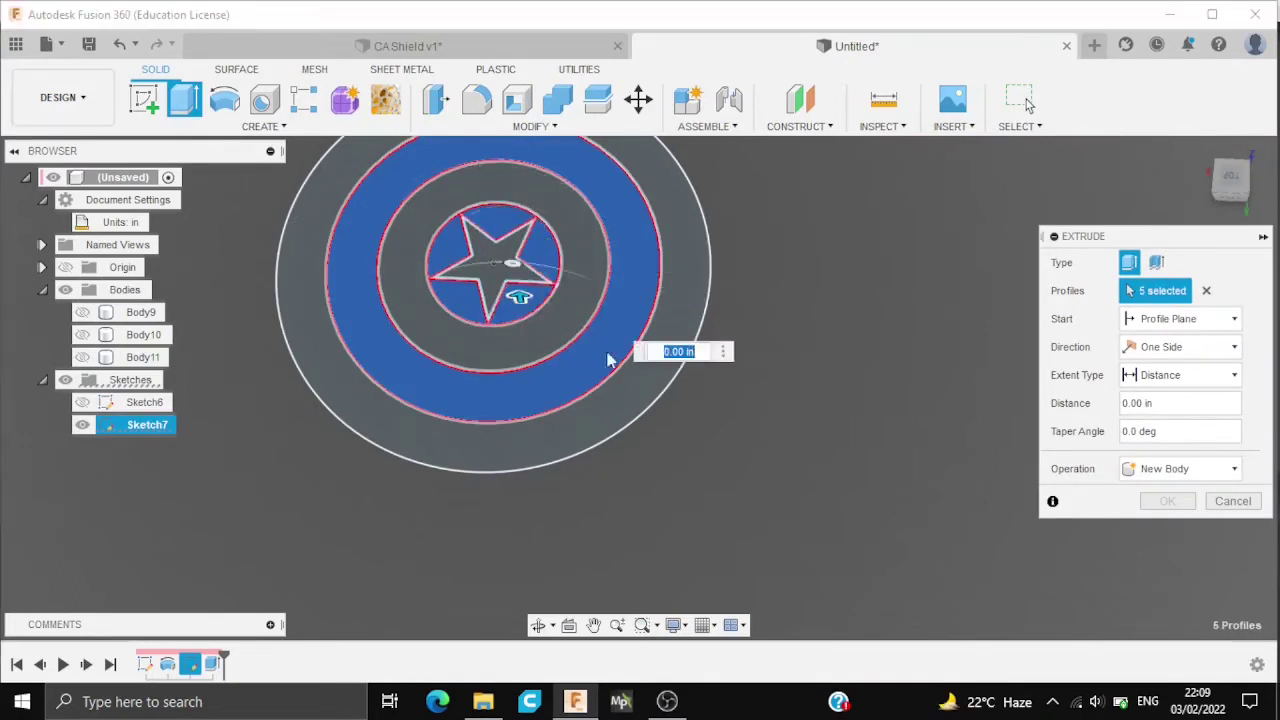
text(0.5)
key(Return)
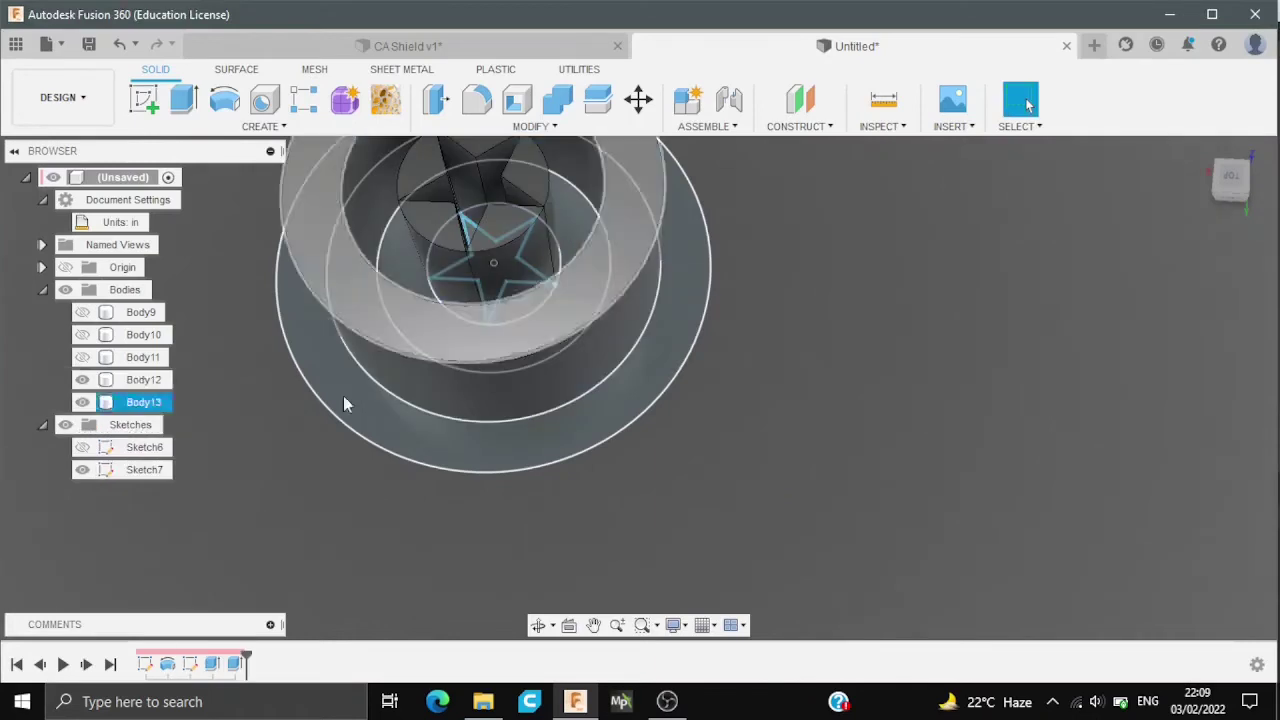
click(82, 379)
Extrude the star profiles 10 in as new bodies
click(82, 401)
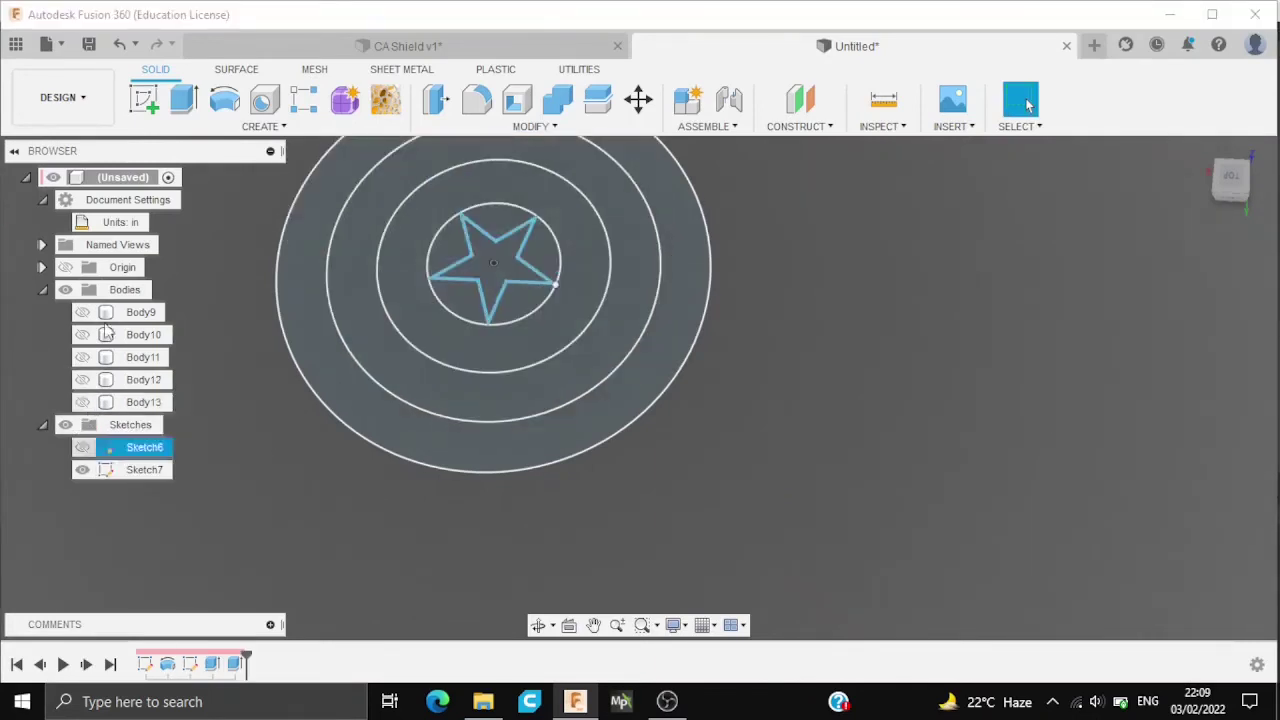
click(184, 98)
click(480, 265)
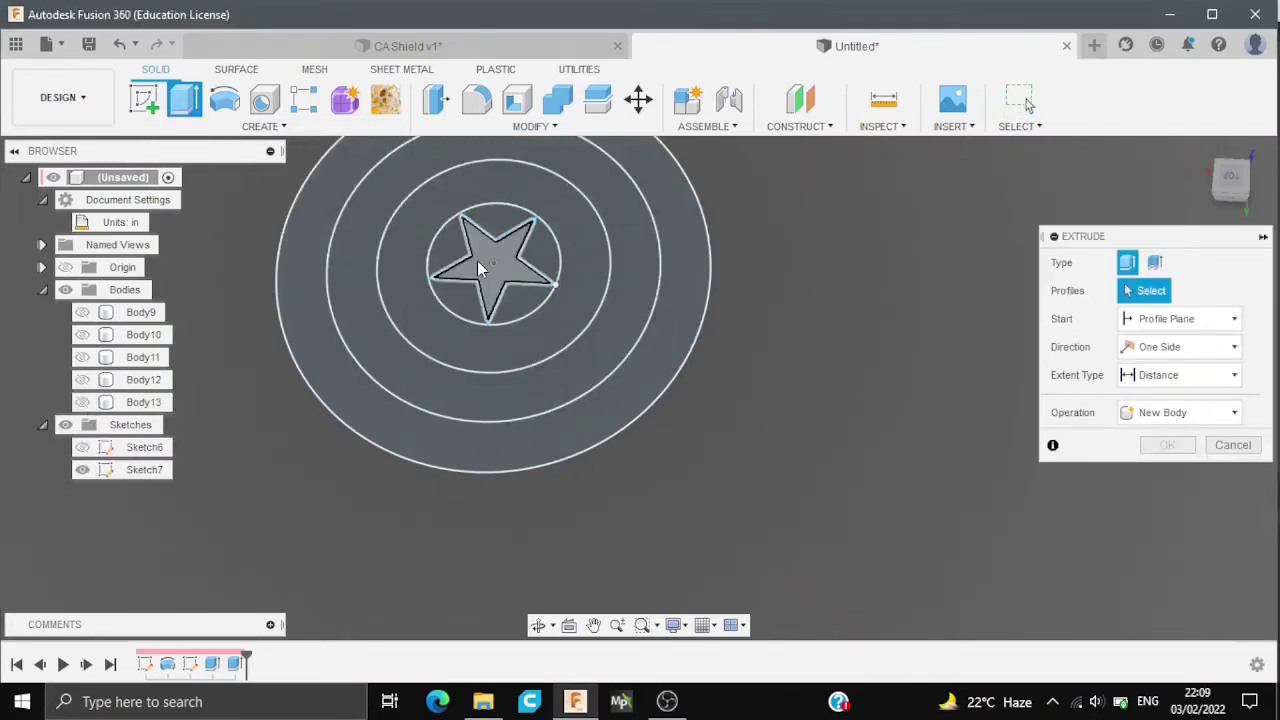
text(10)
key(Return)
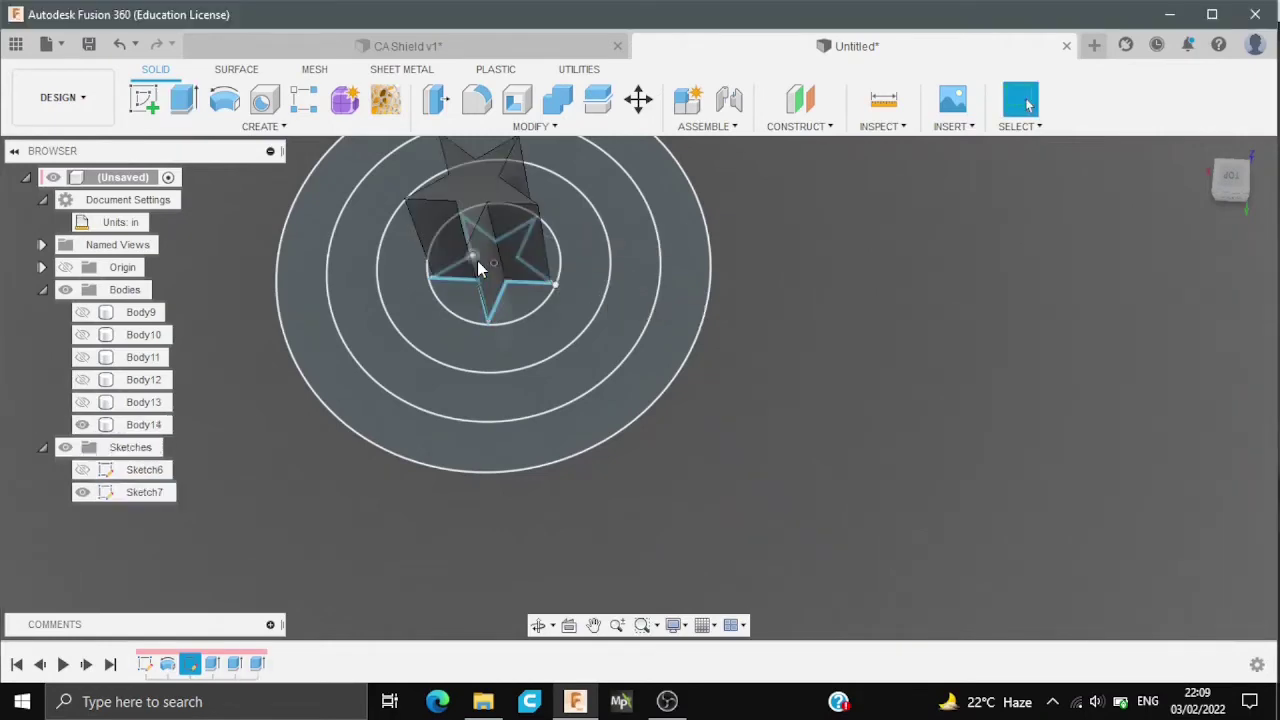
click(184, 100)
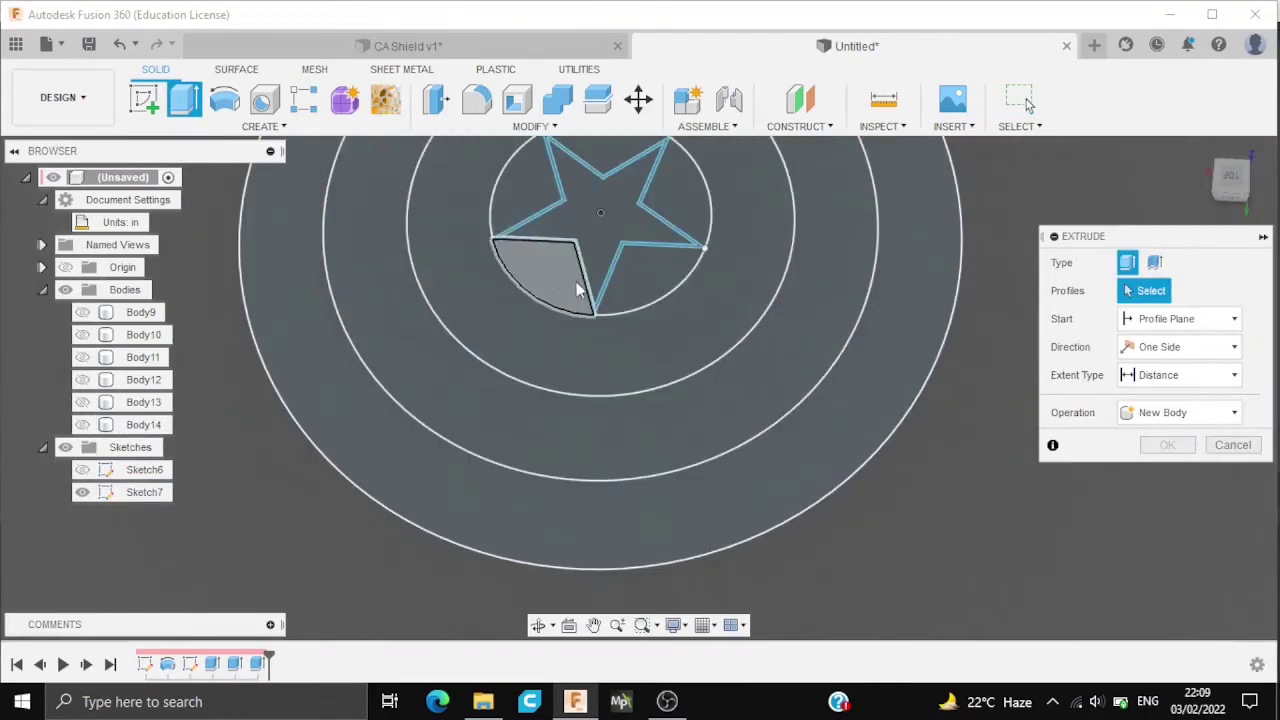
scroll(580, 285, up, 3)
click(608, 328)
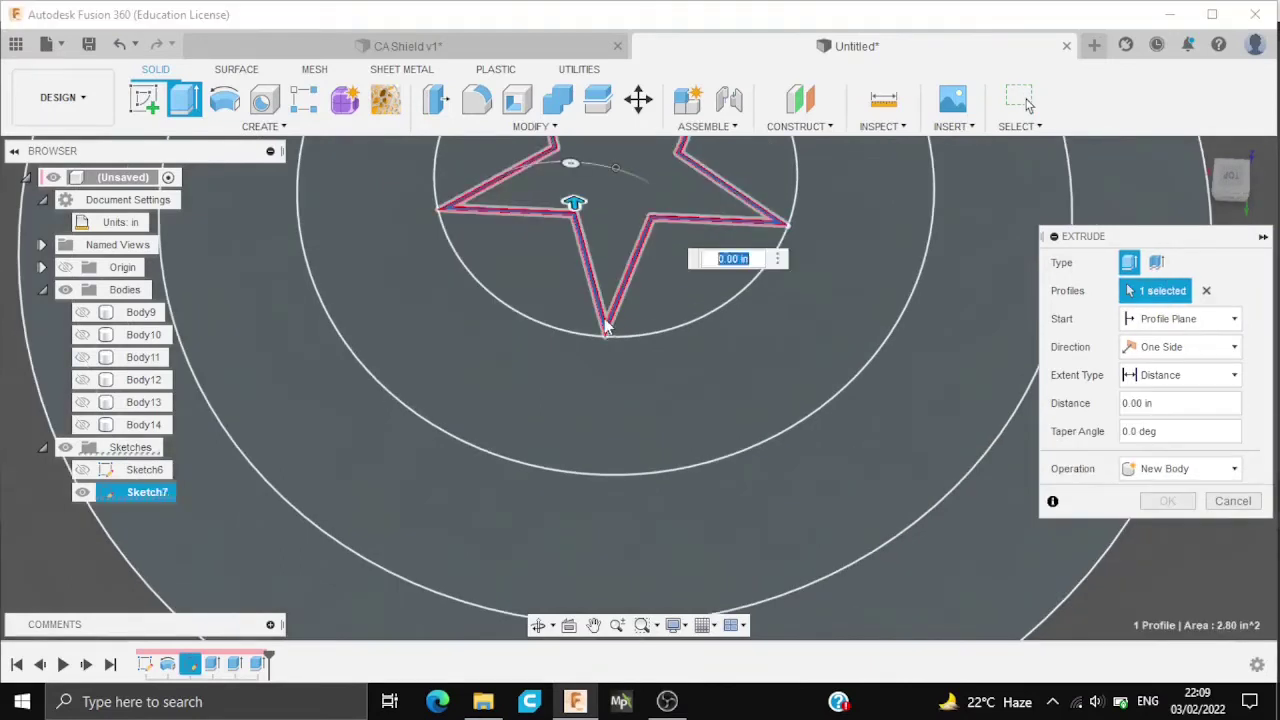
key(Return)
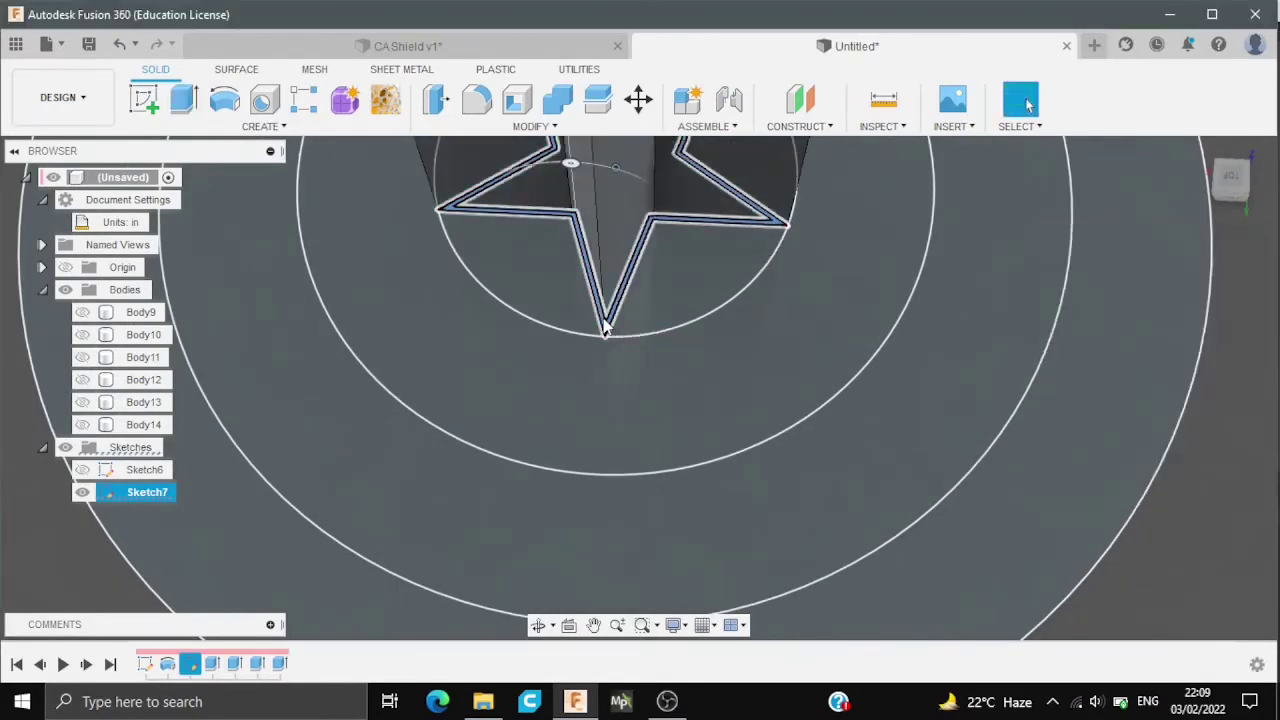
Edit the star extrusion so it uses both star profiles
shift+middle_drag(560, 289, 548, 307)
scroll(547, 300, down, 2)
scroll(541, 300, down, 2)
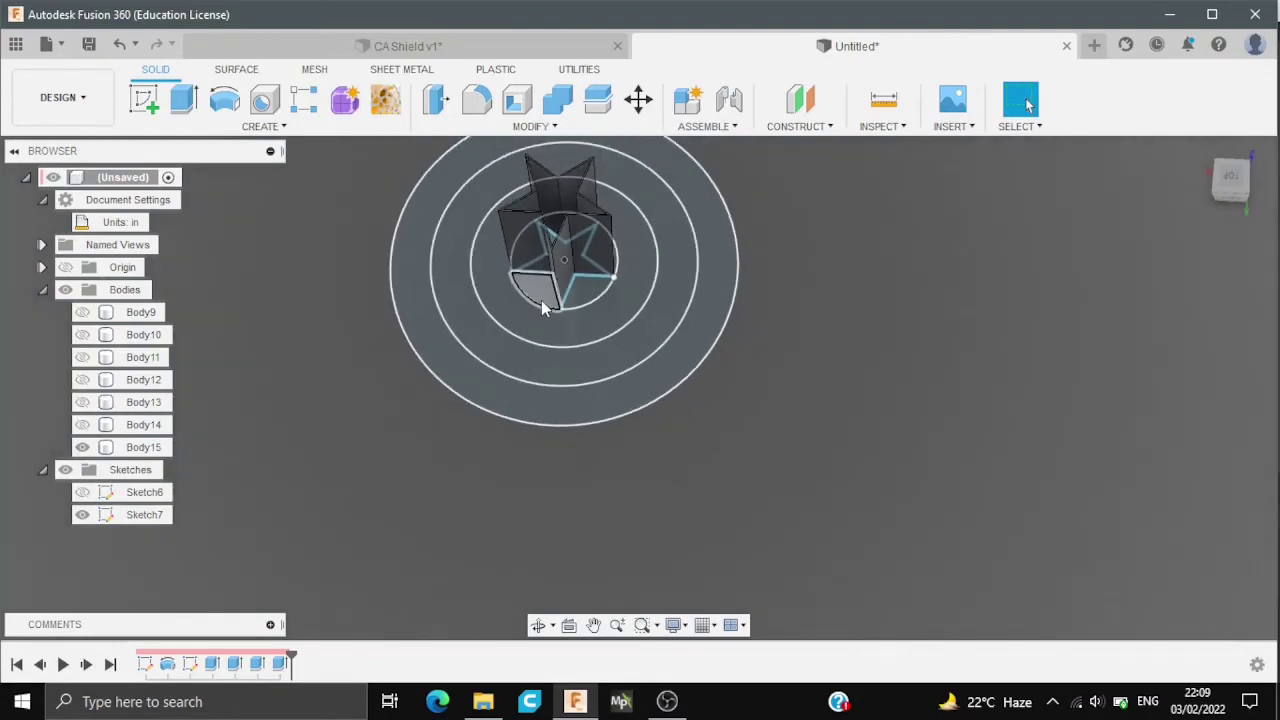
scroll(545, 310, up, 1)
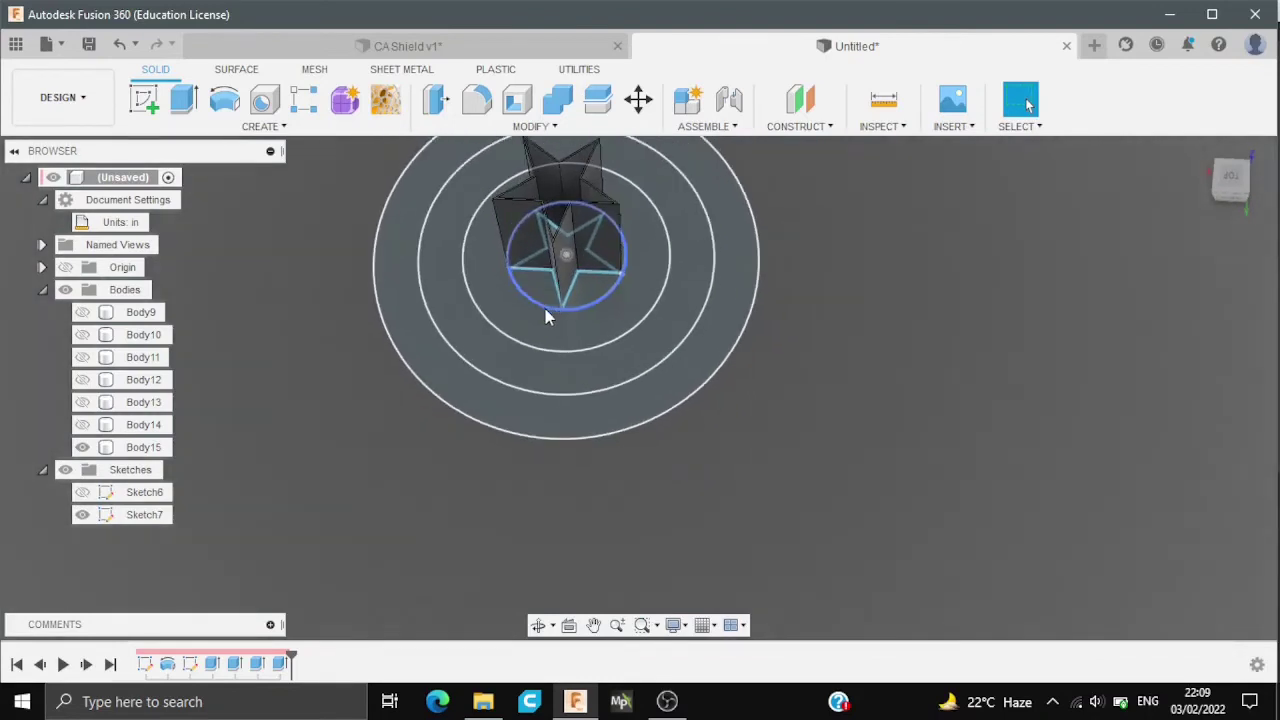
double_click(280, 663)
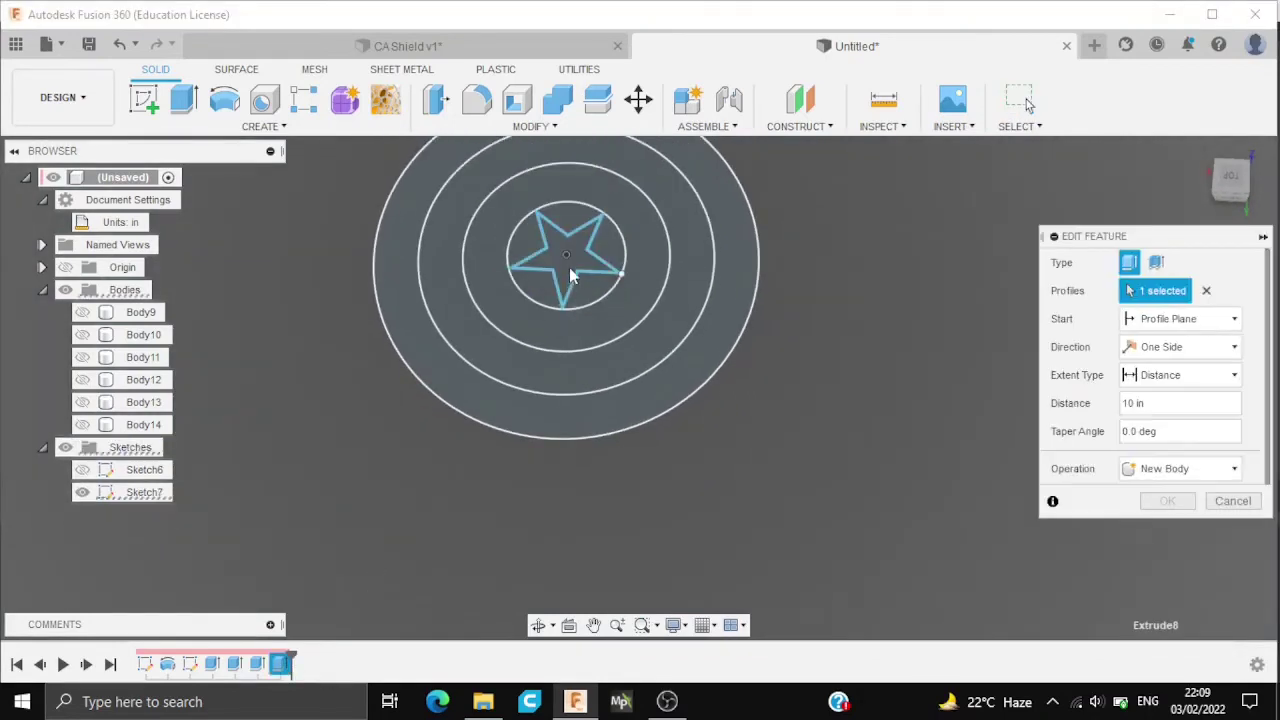
scroll(547, 296, up, 5)
scroll(547, 296, up, 2)
click(1206, 290)
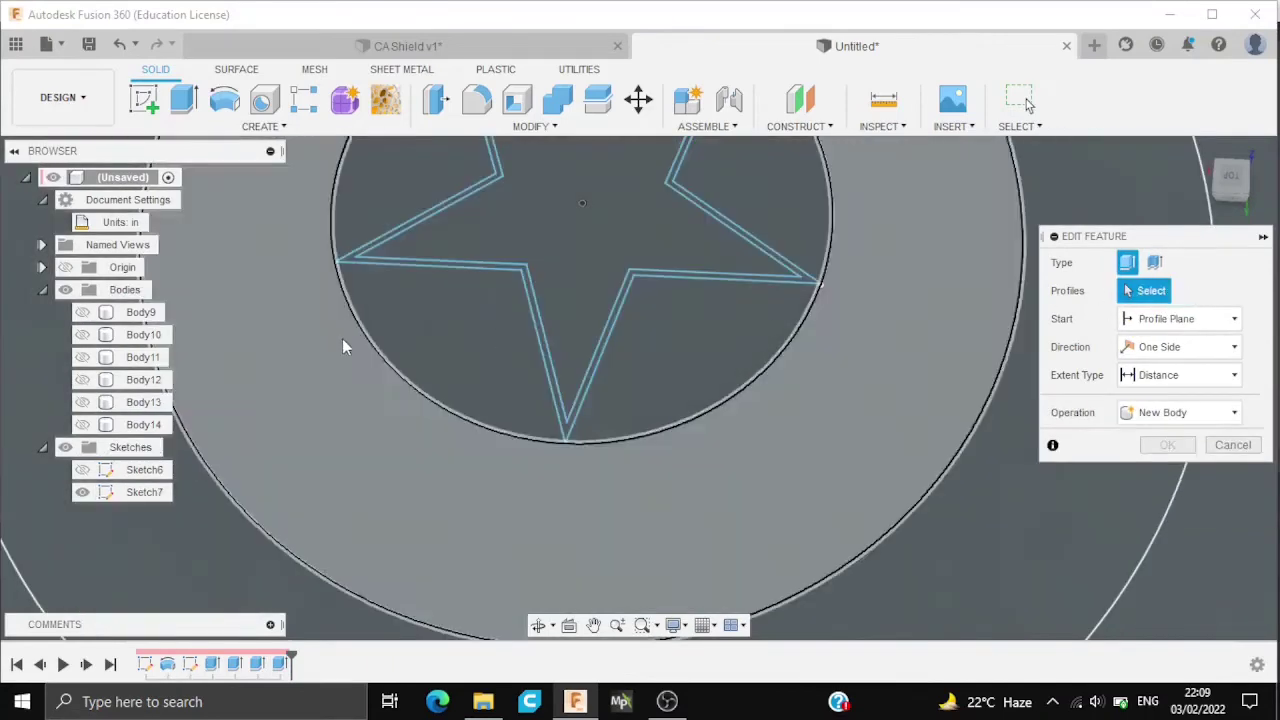
click(567, 412)
click(566, 406)
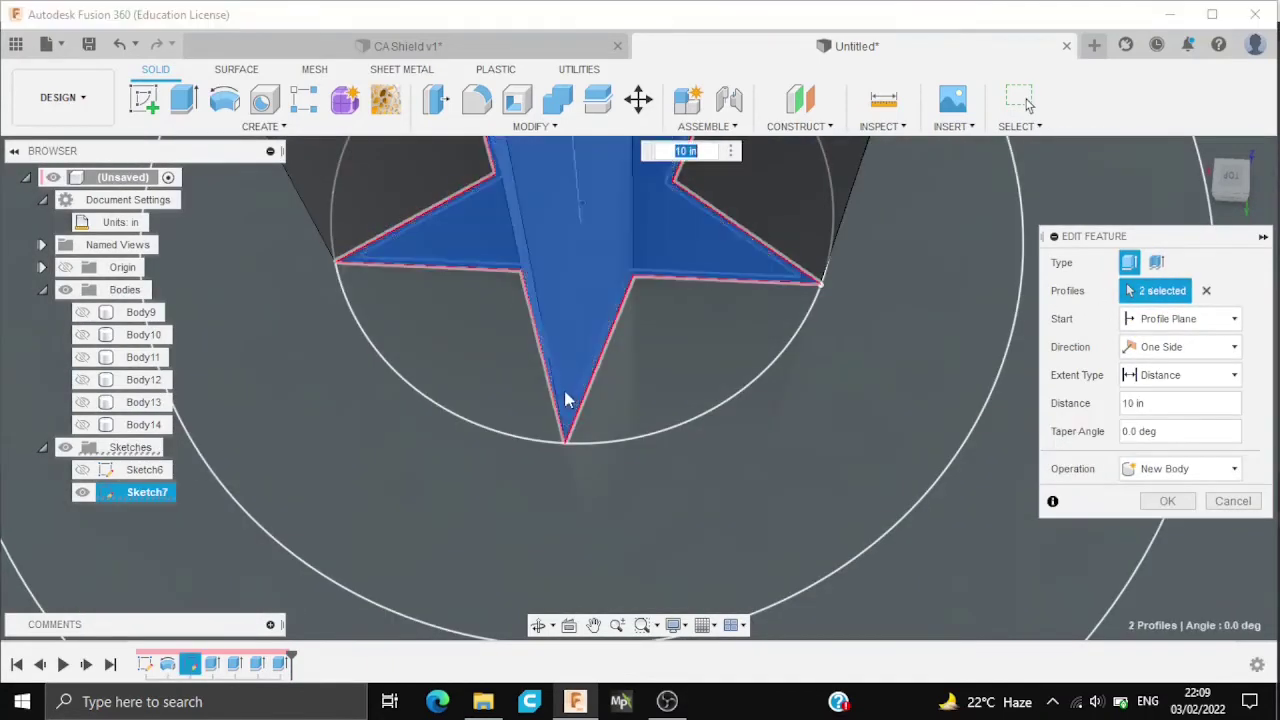
scroll(817, 345, down, 3)
scroll(817, 345, down, 3)
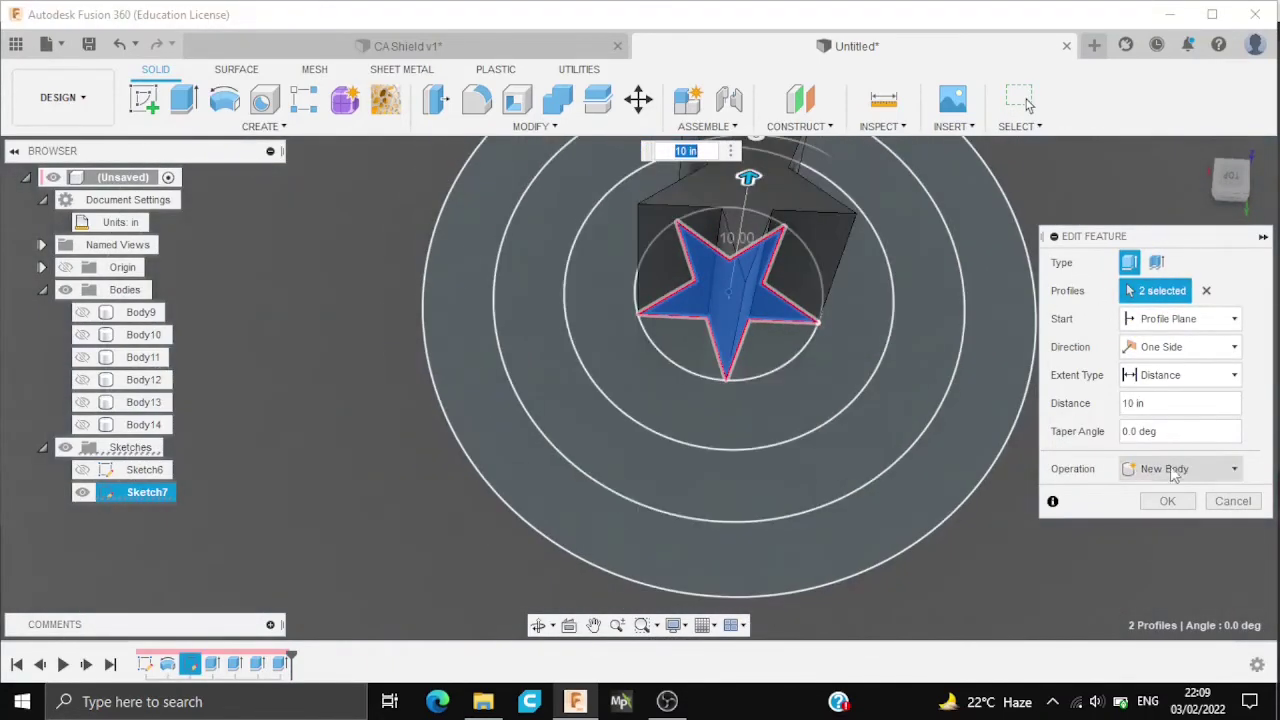
click(1165, 501)
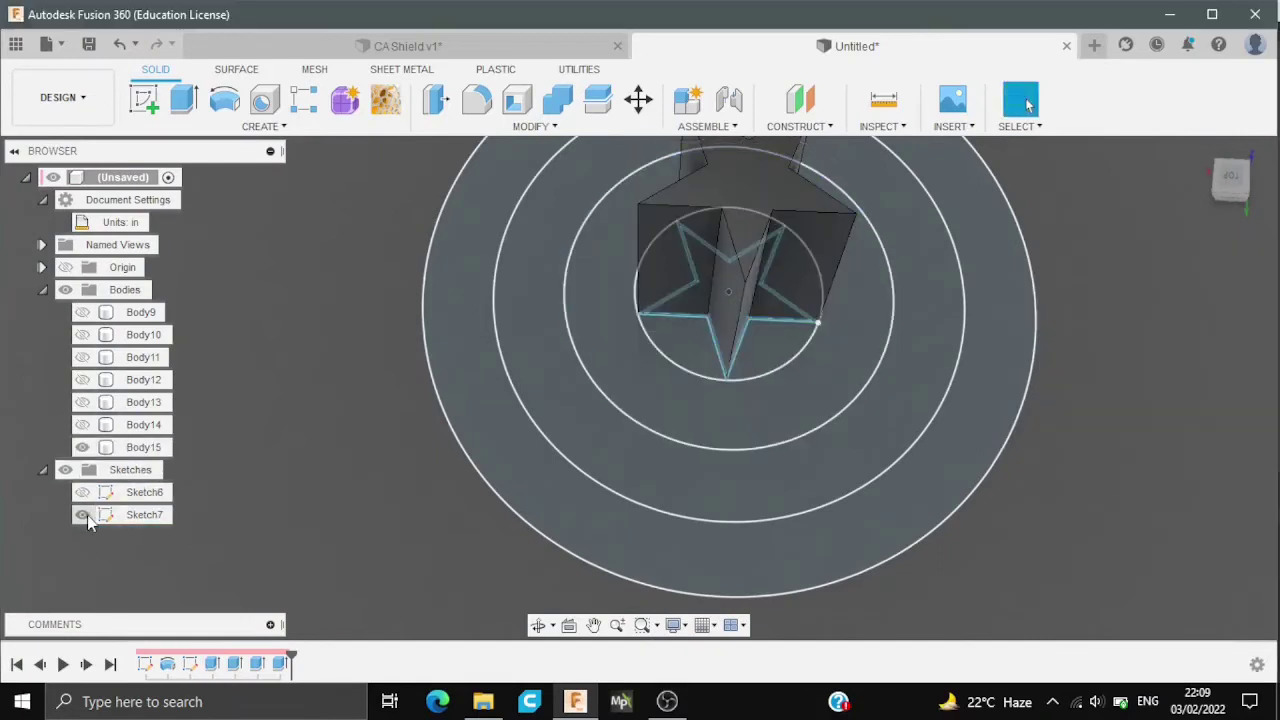
Hide Sketch7 and show the domed Body9 beneath the tall star bodies
click(83, 515)
mouse_move(1149, 283)
shift+middle_down()
mouse_move(1209, 141)
mouse_move(230, 365)
shift+middle_up()
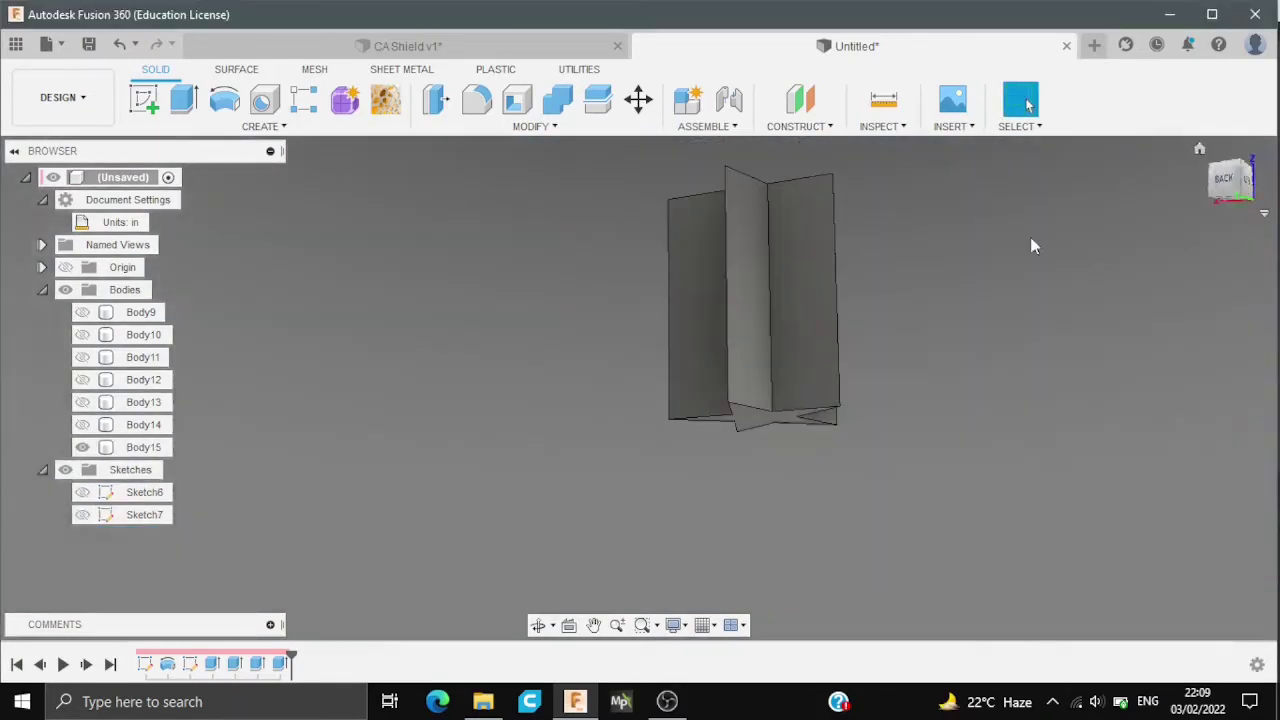
click(82, 312)
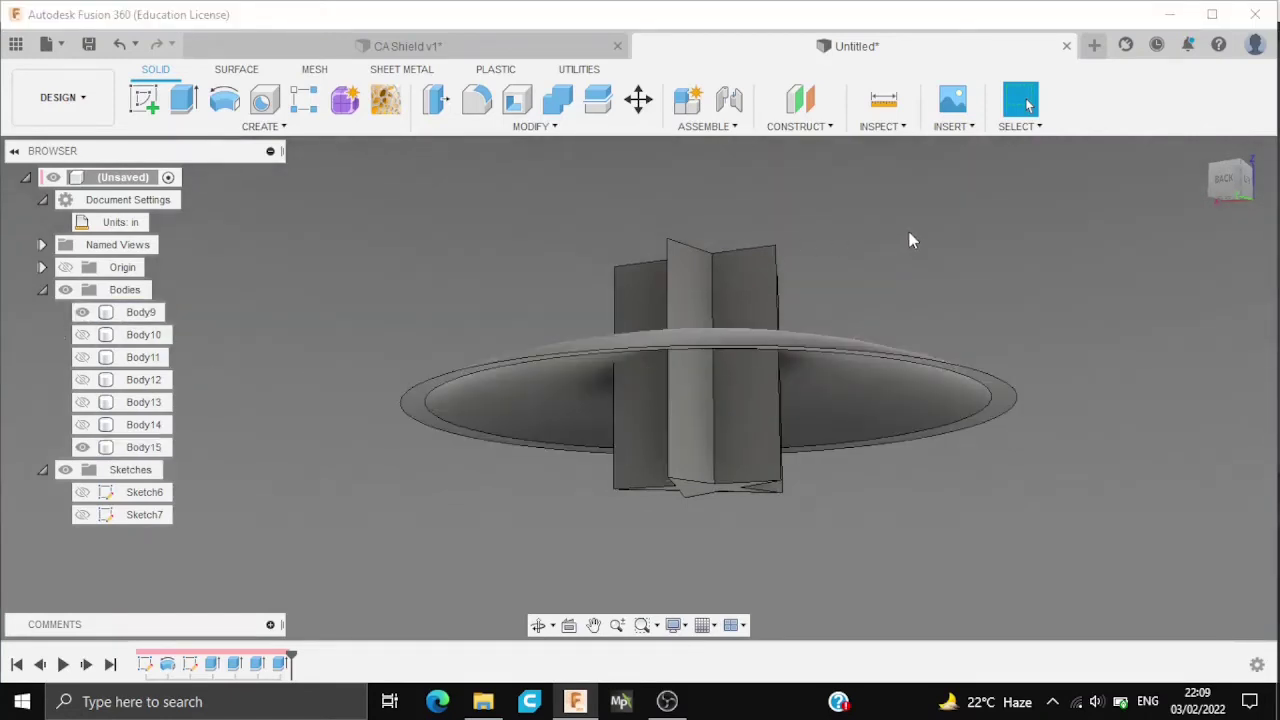
mouse_move(909, 240)
shift+middle_down()
mouse_move(871, 267)
mouse_move(754, 209)
shift+middle_up()
Intersect star body Body15 with the Body9 dome, then make Body14 visible
click(558, 108)
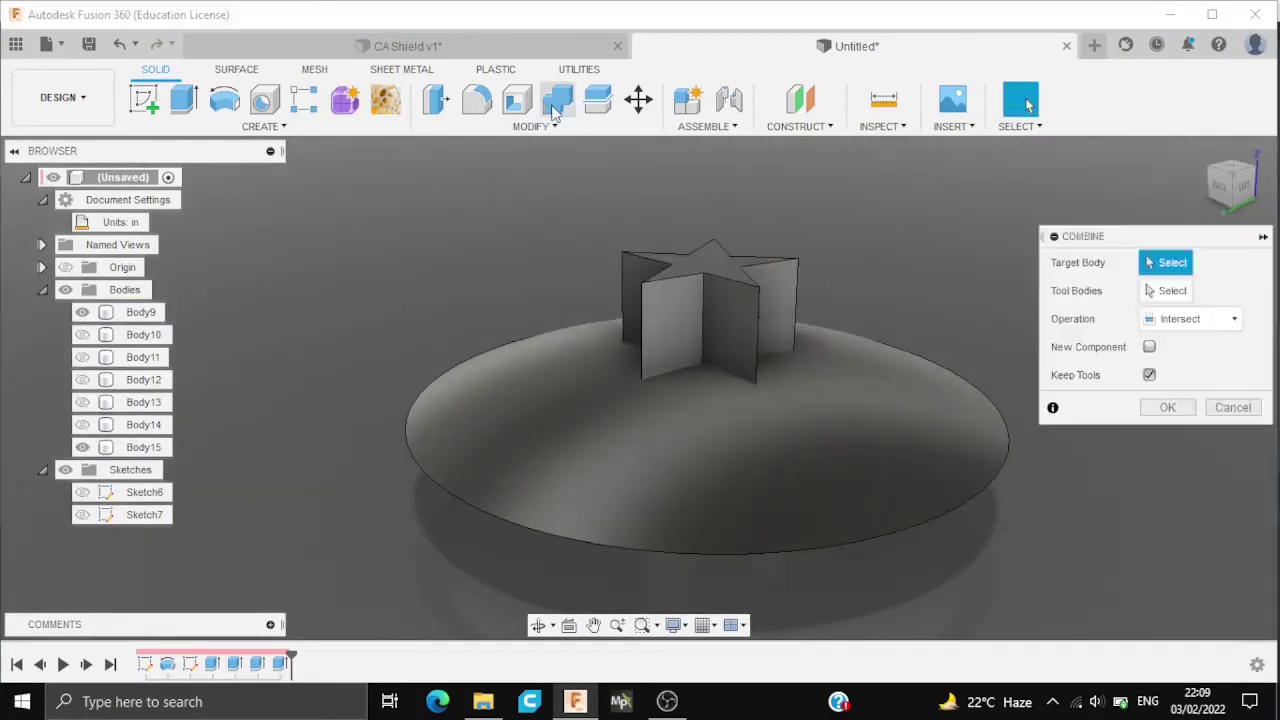
click(725, 276)
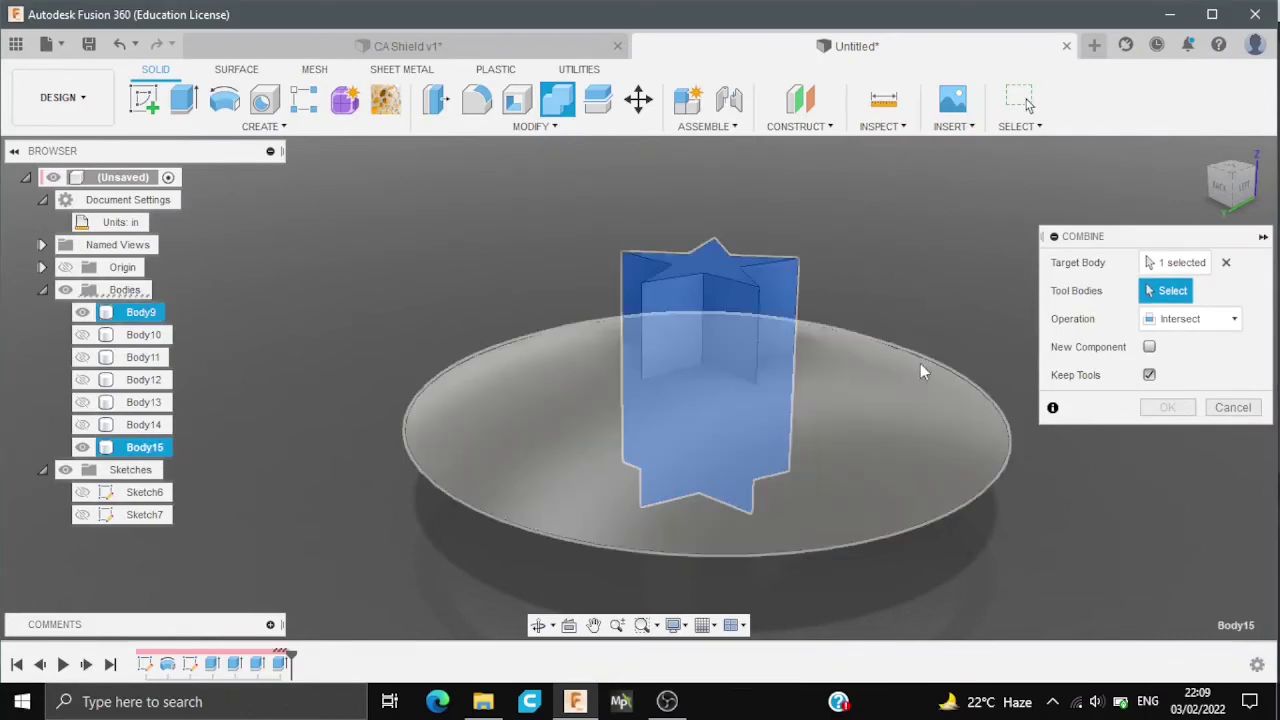
click(920, 363)
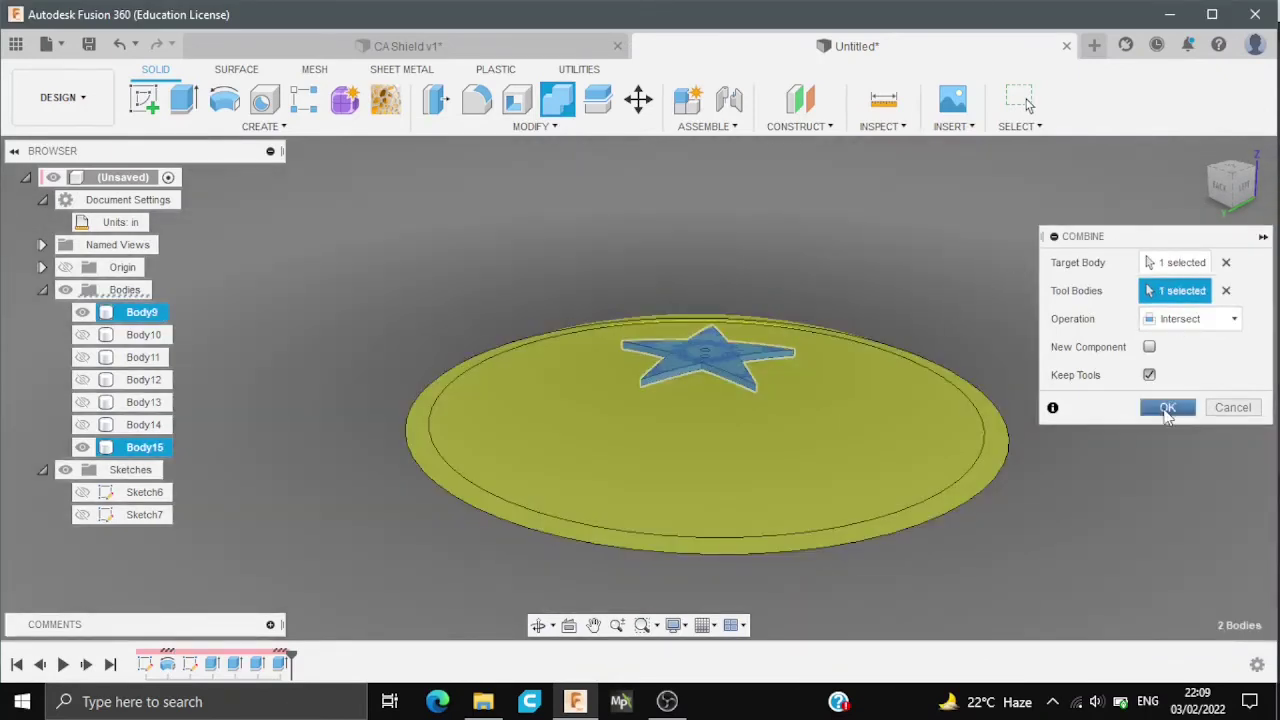
click(1167, 407)
click(143, 335)
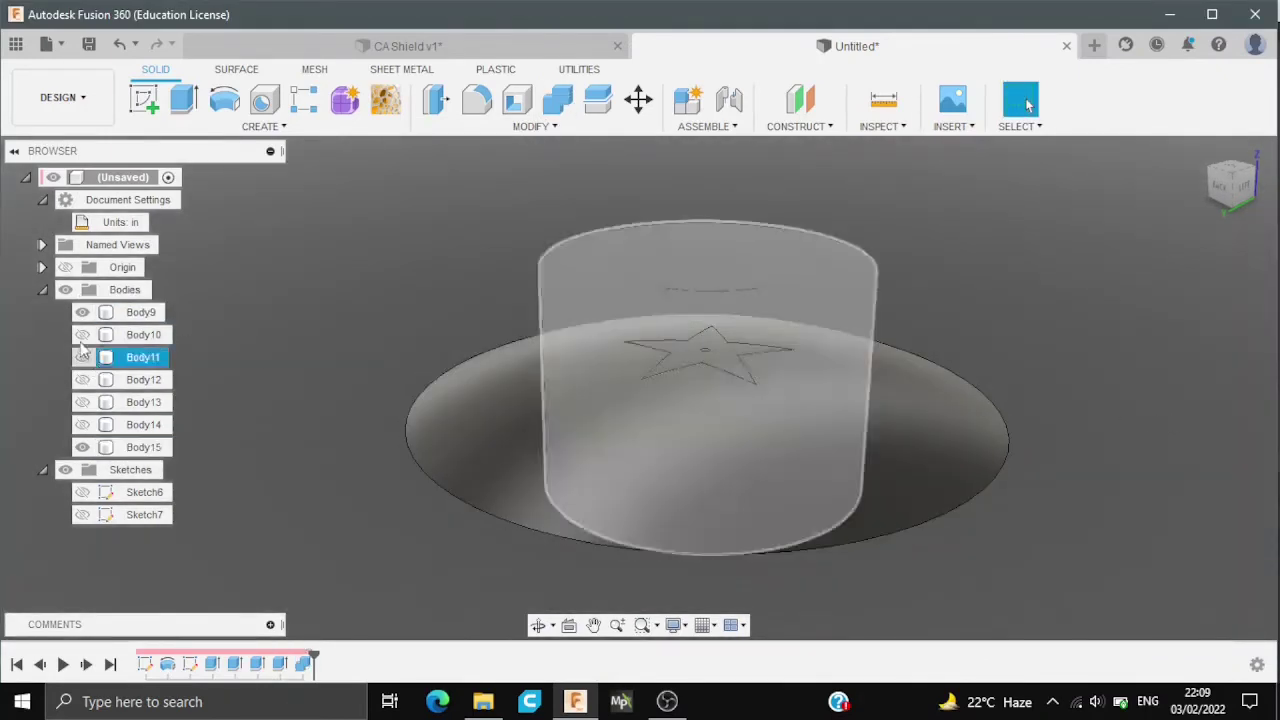
key(Escape)
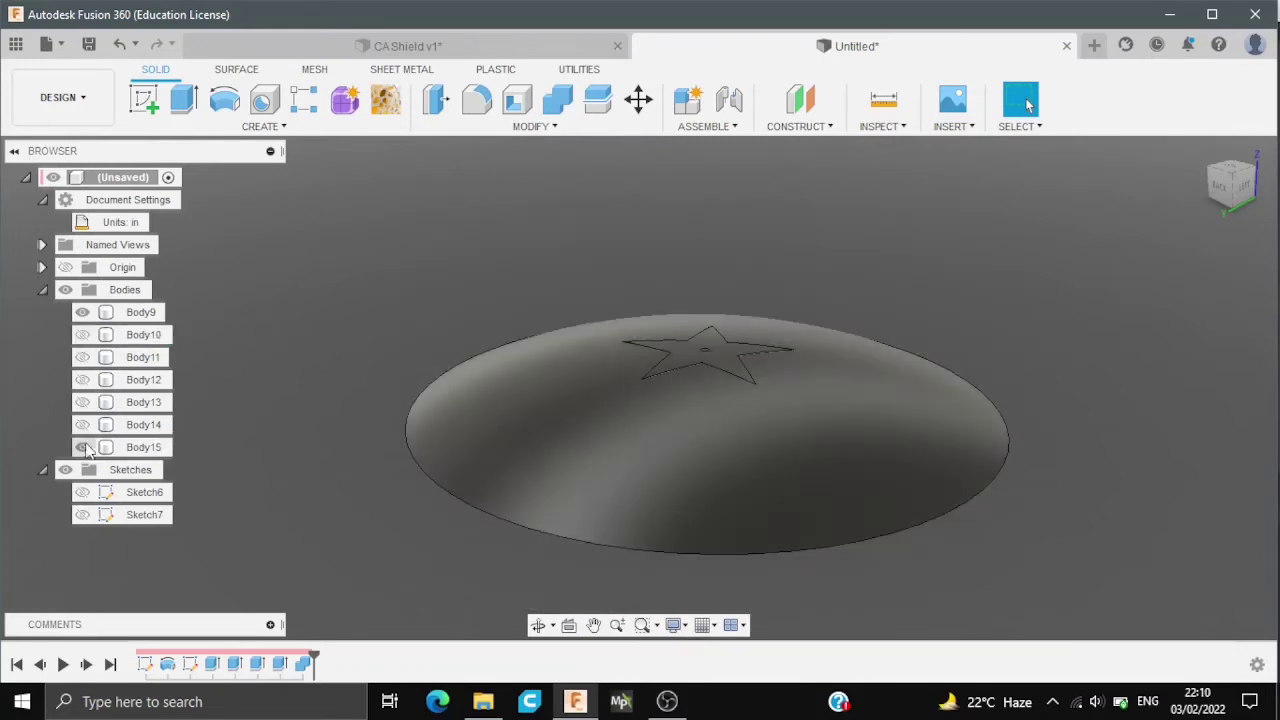
click(83, 432)
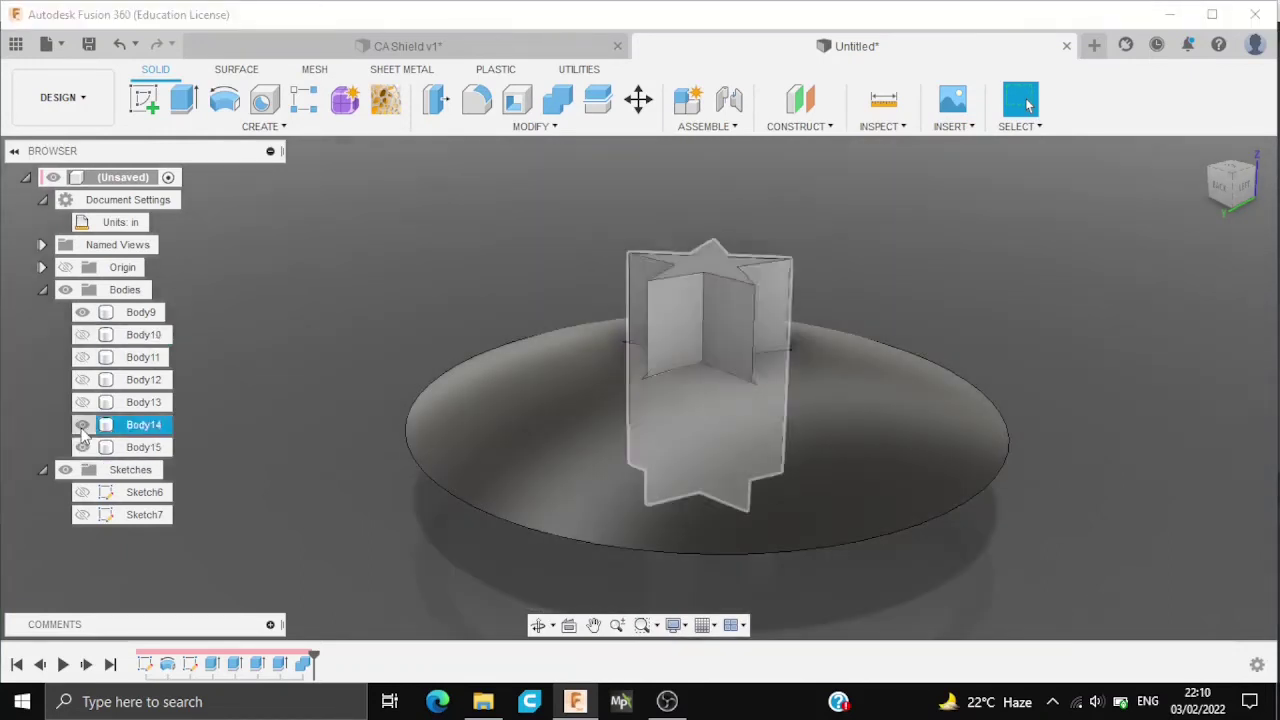
click(83, 428)
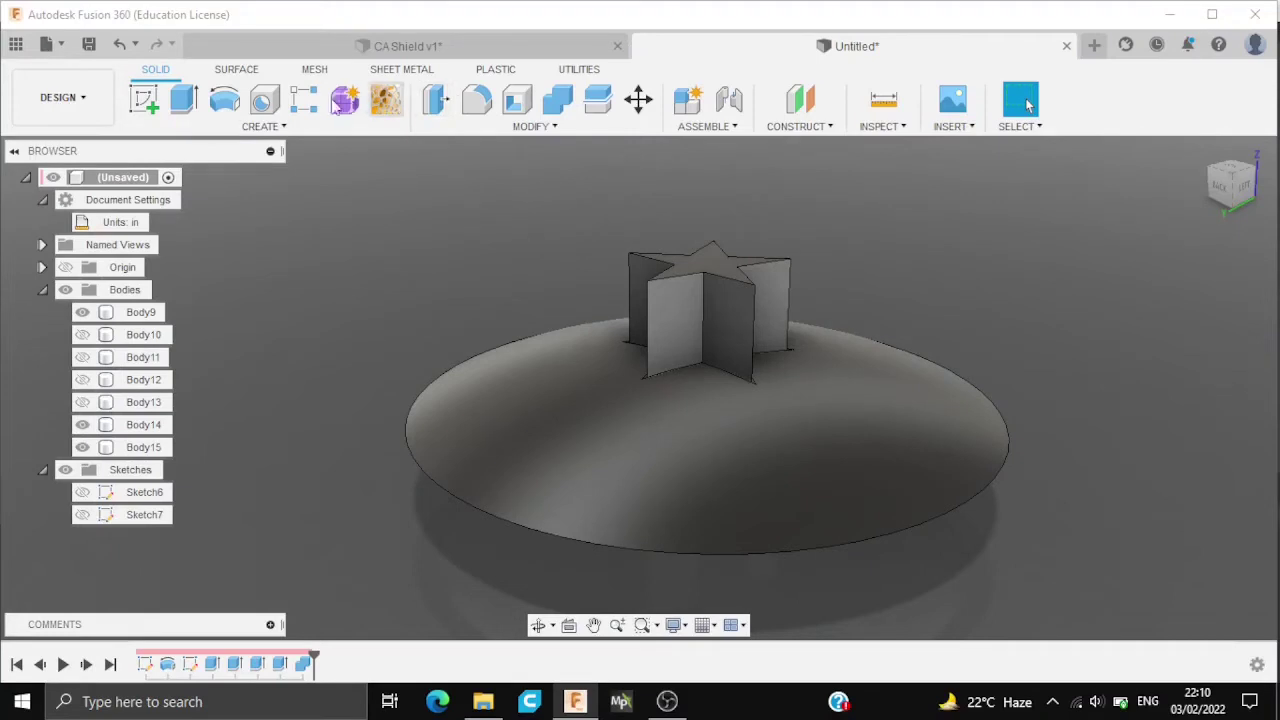
Intersect star body Body14 with the Body9 dome and show ring Body13
click(557, 98)
click(675, 278)
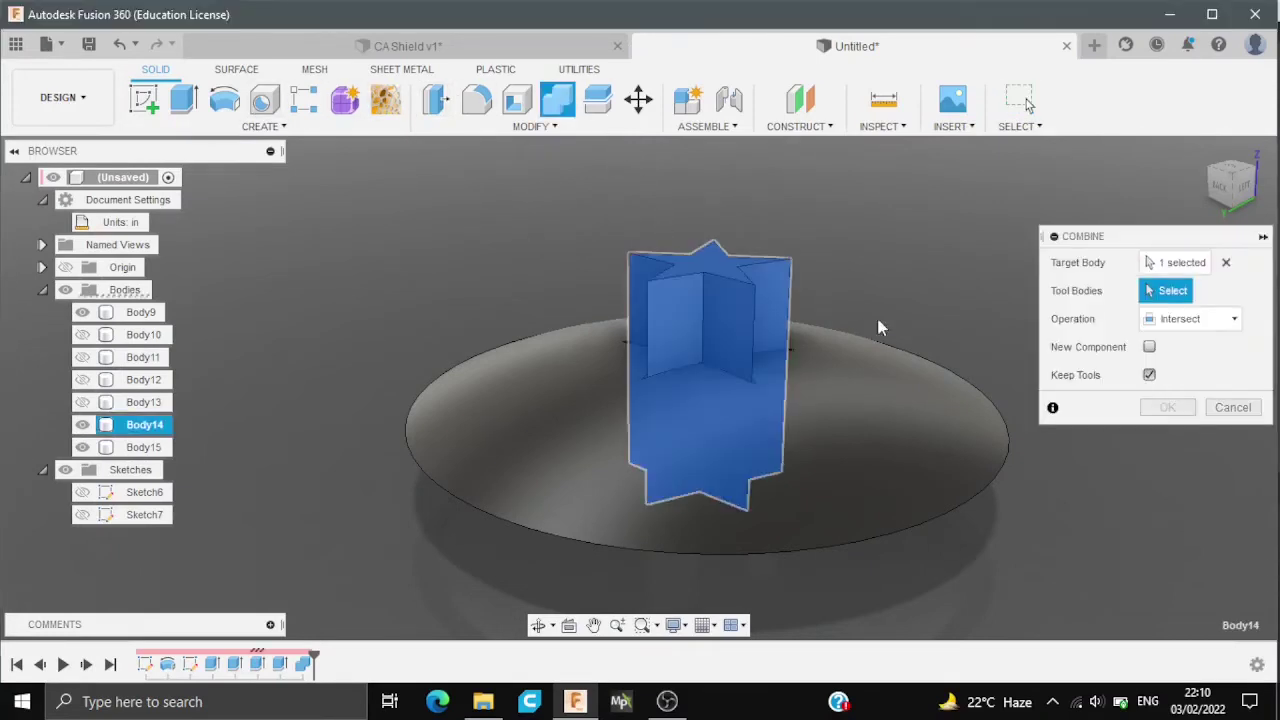
click(922, 375)
click(1170, 409)
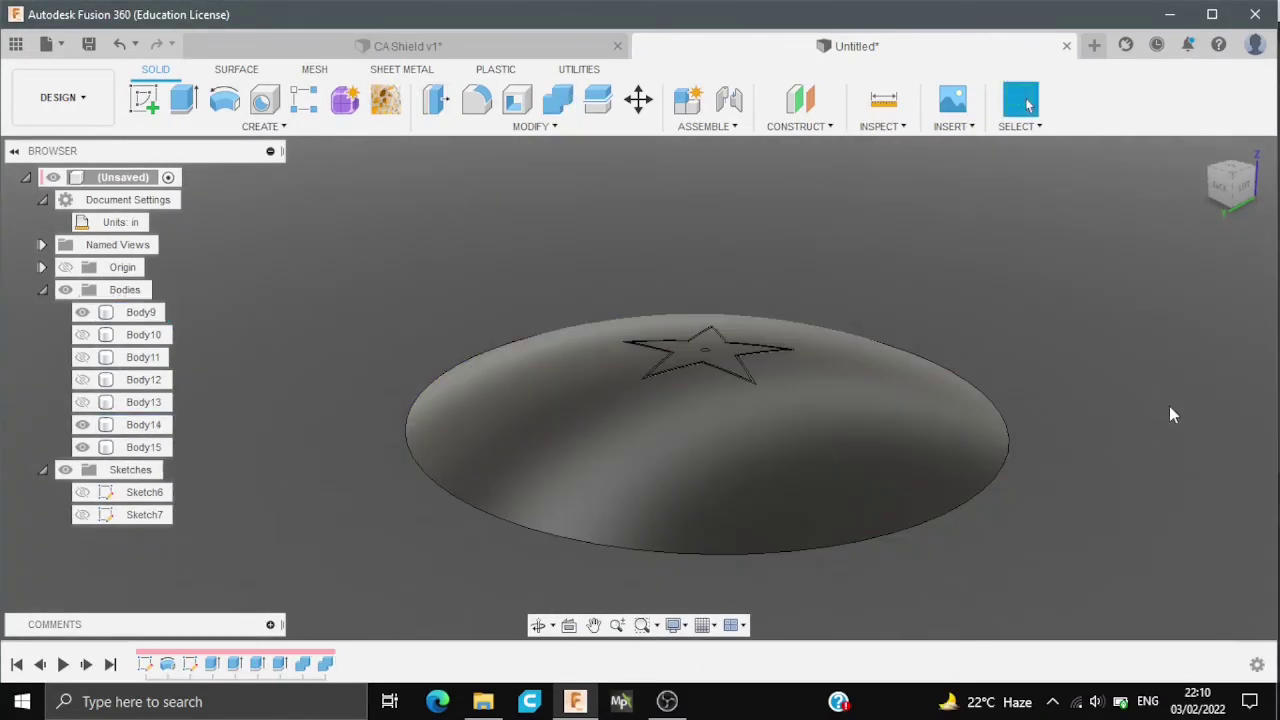
click(82, 402)
click(560, 99)
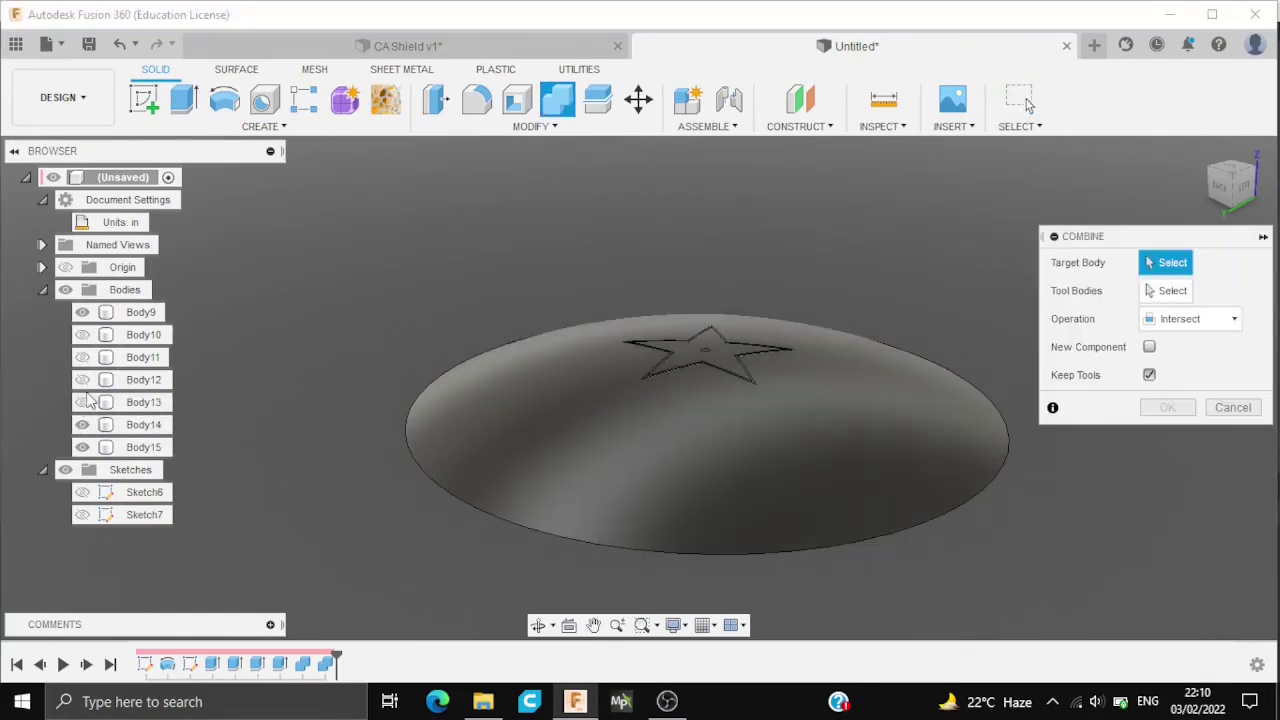
click(82, 402)
Intersect ring Body13 and cylinder Body12 with the Body9 dome, keeping the dome
click(952, 293)
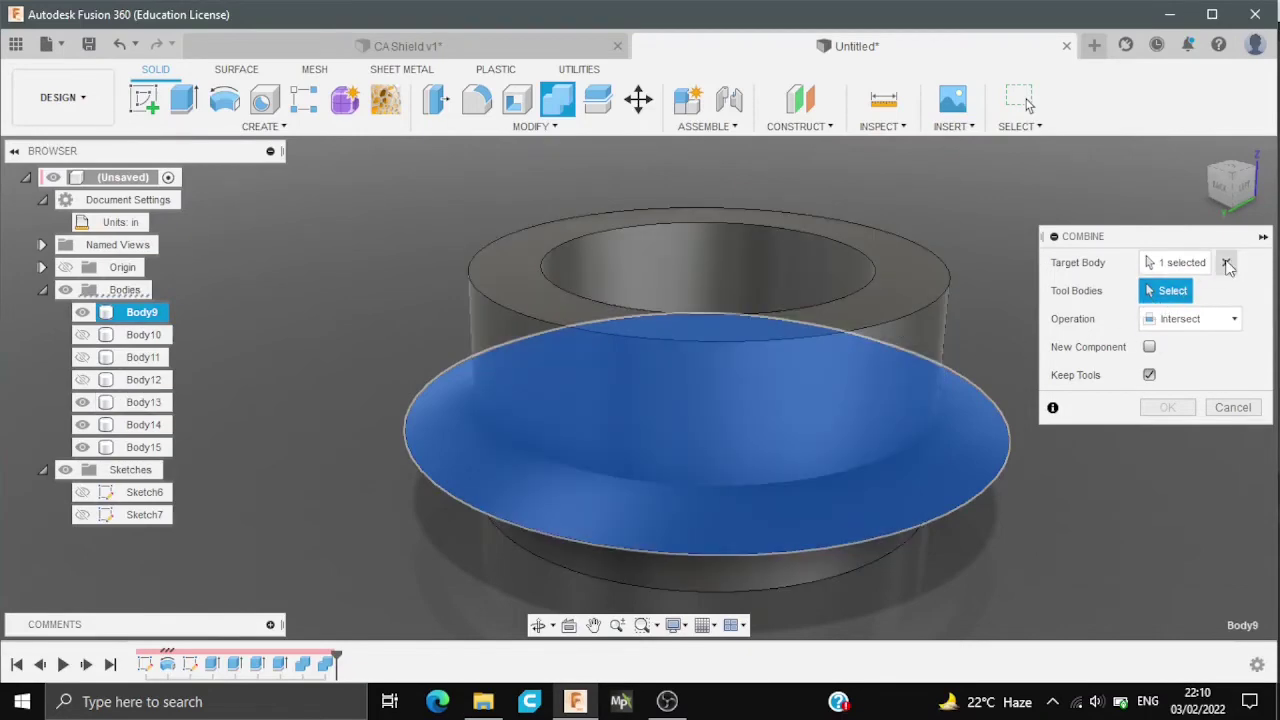
click(1226, 262)
click(900, 320)
click(985, 395)
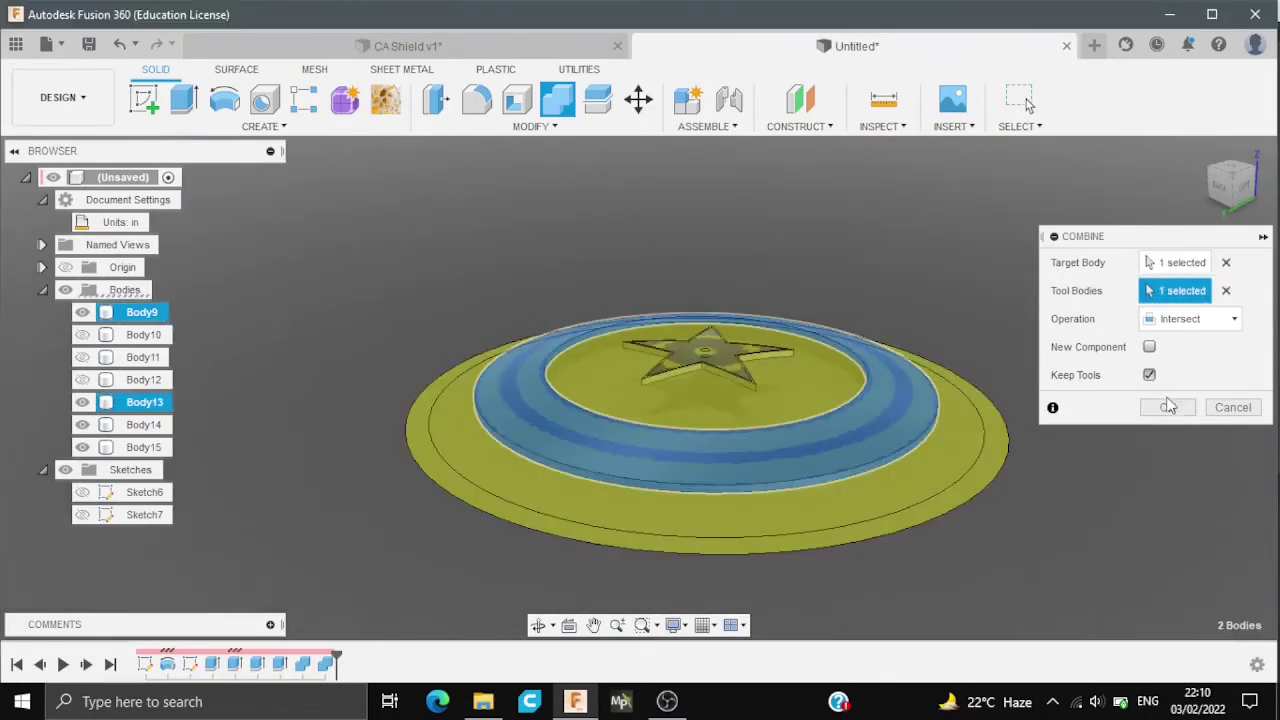
click(1168, 407)
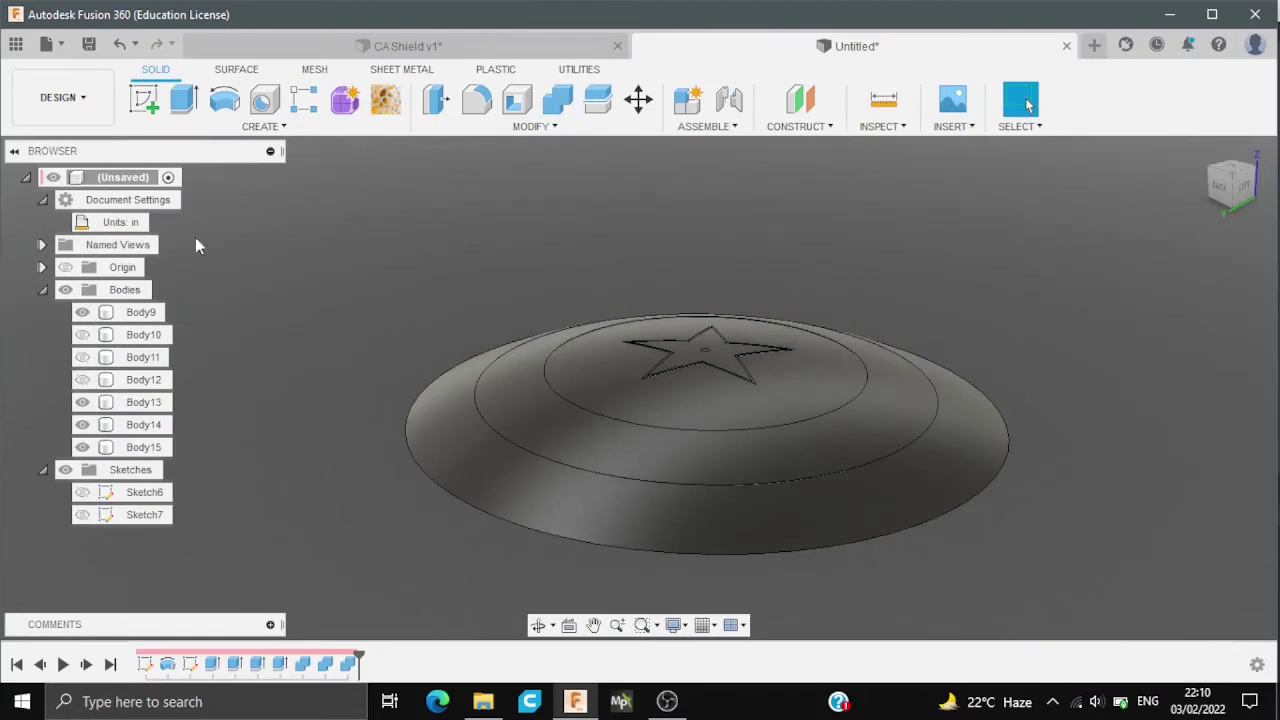
click(82, 380)
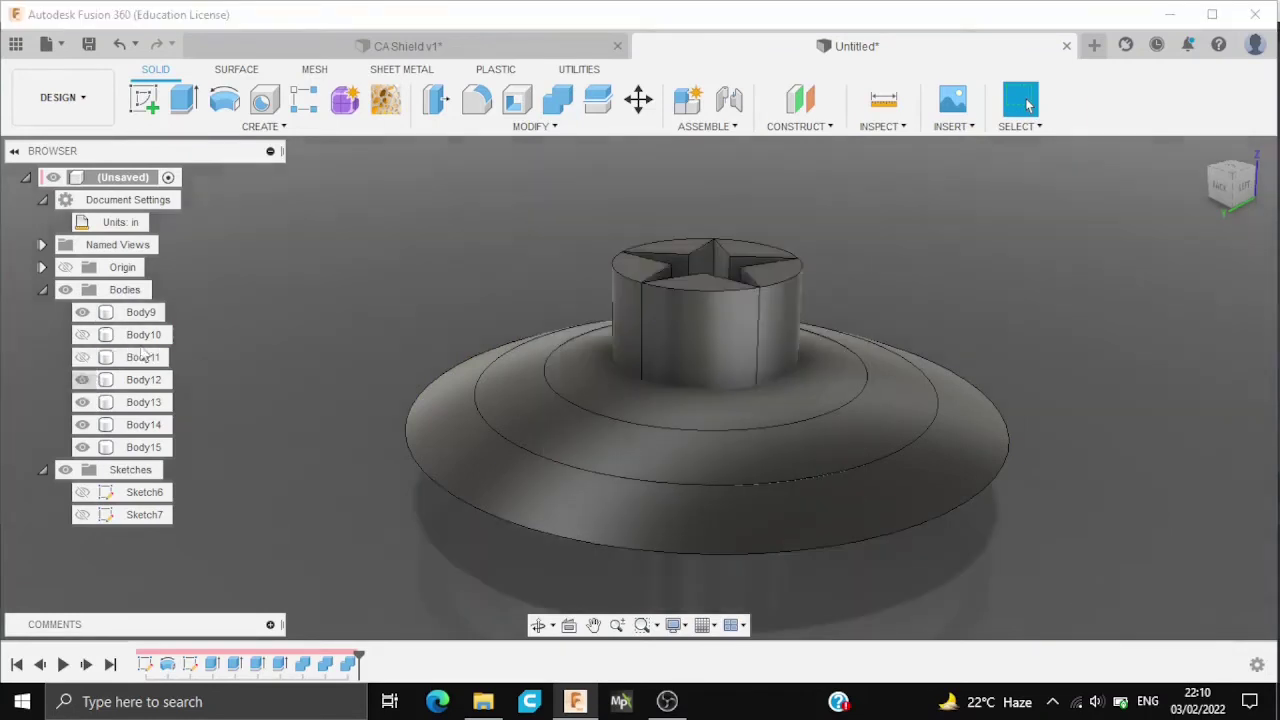
click(557, 98)
click(687, 270)
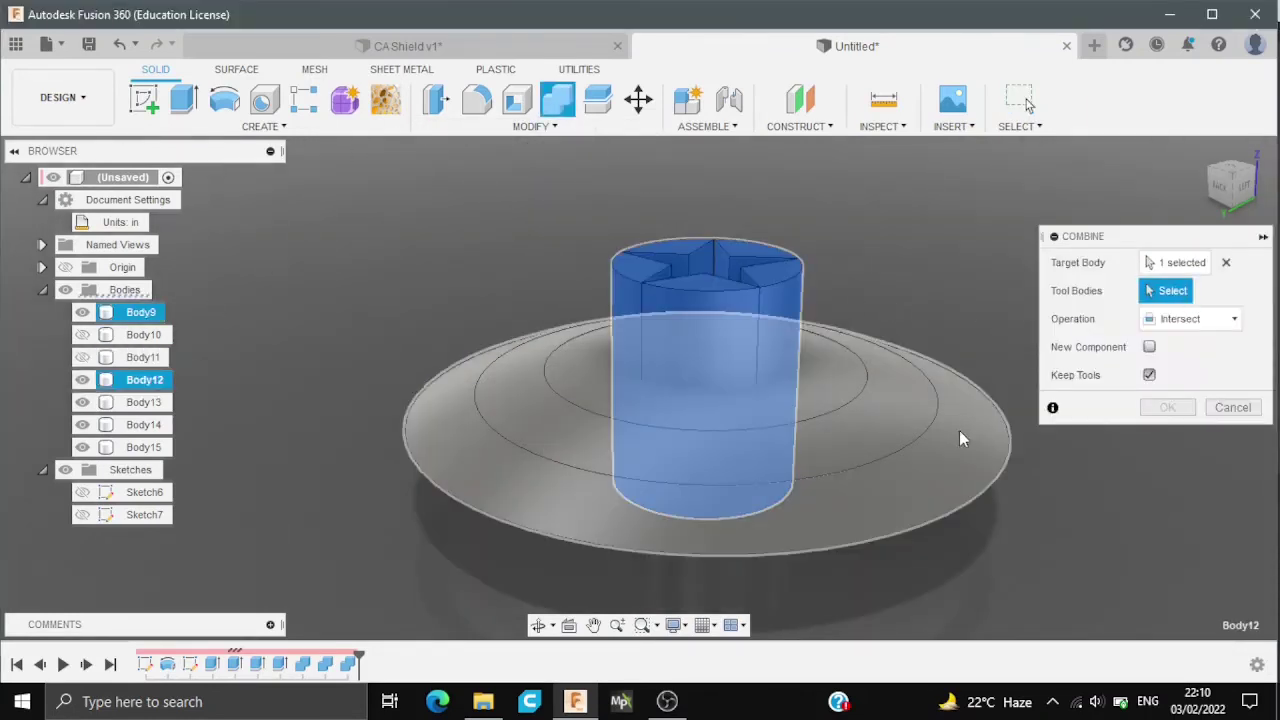
click(959, 430)
click(1167, 407)
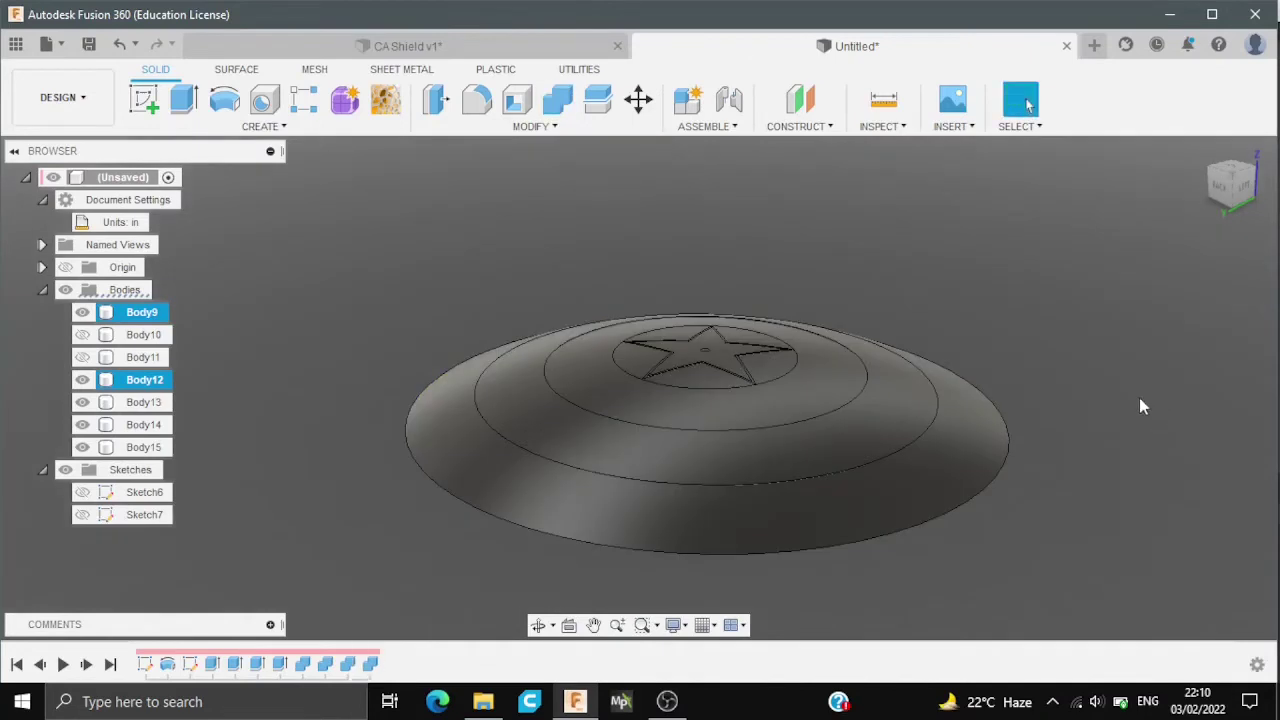
Intersect the remaining cylinders, including Body10, with shield Body9 while keeping the shield
click(83, 335)
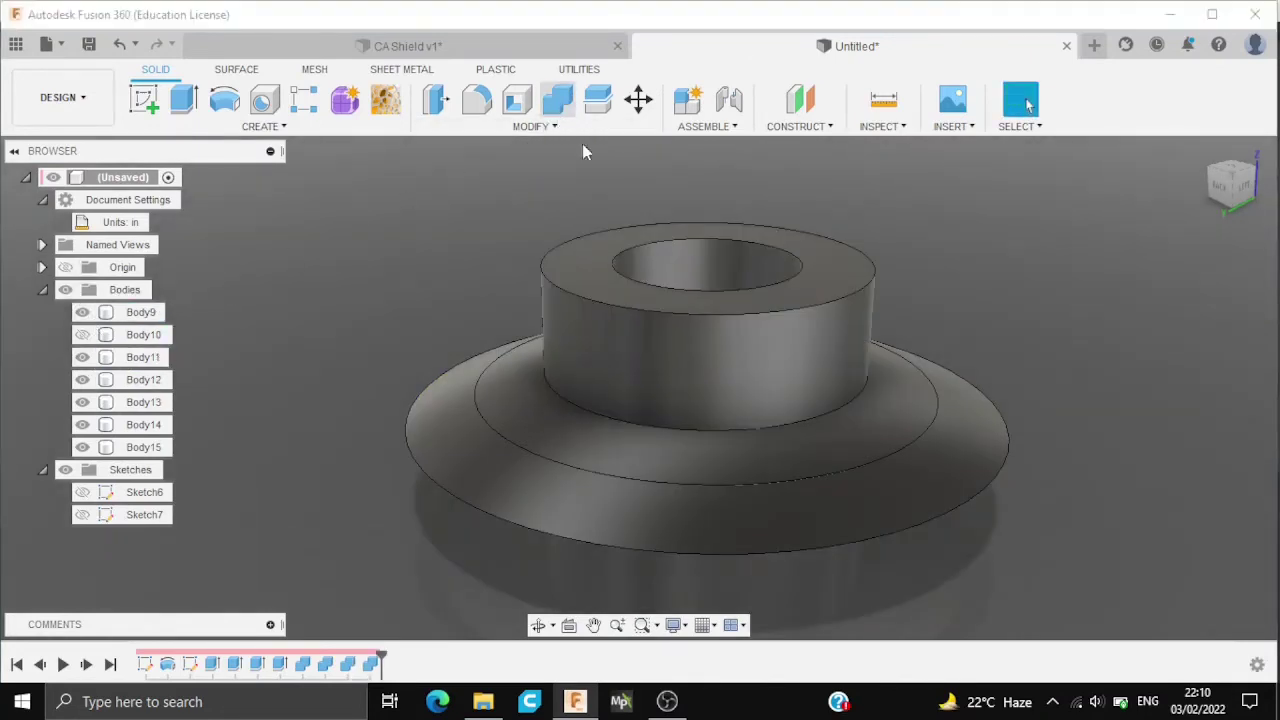
click(558, 100)
click(658, 334)
click(667, 462)
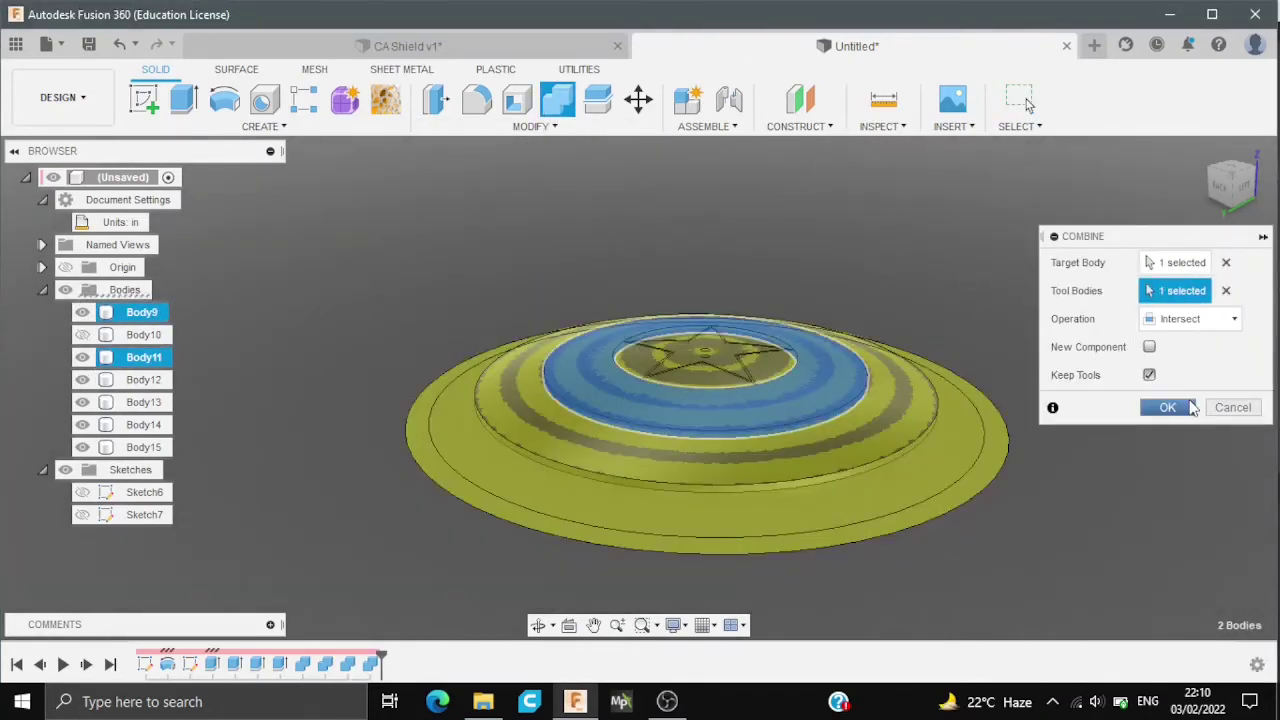
click(1168, 407)
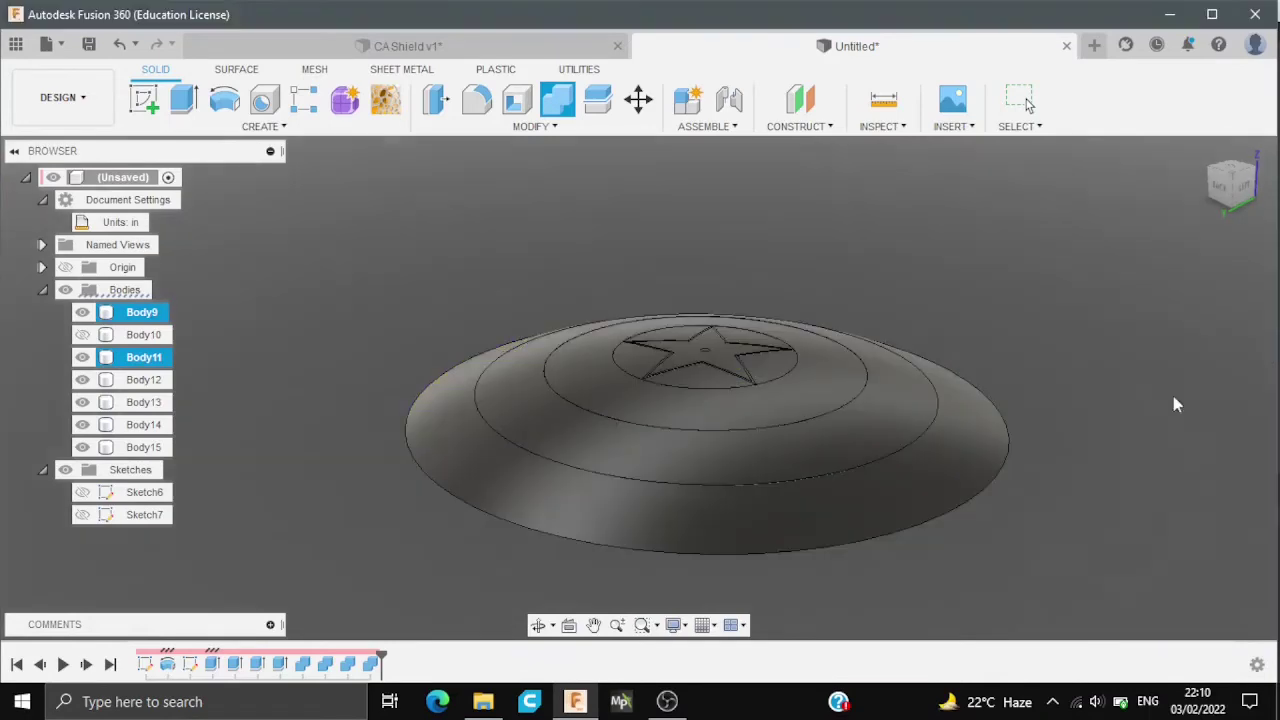
click(83, 335)
click(558, 100)
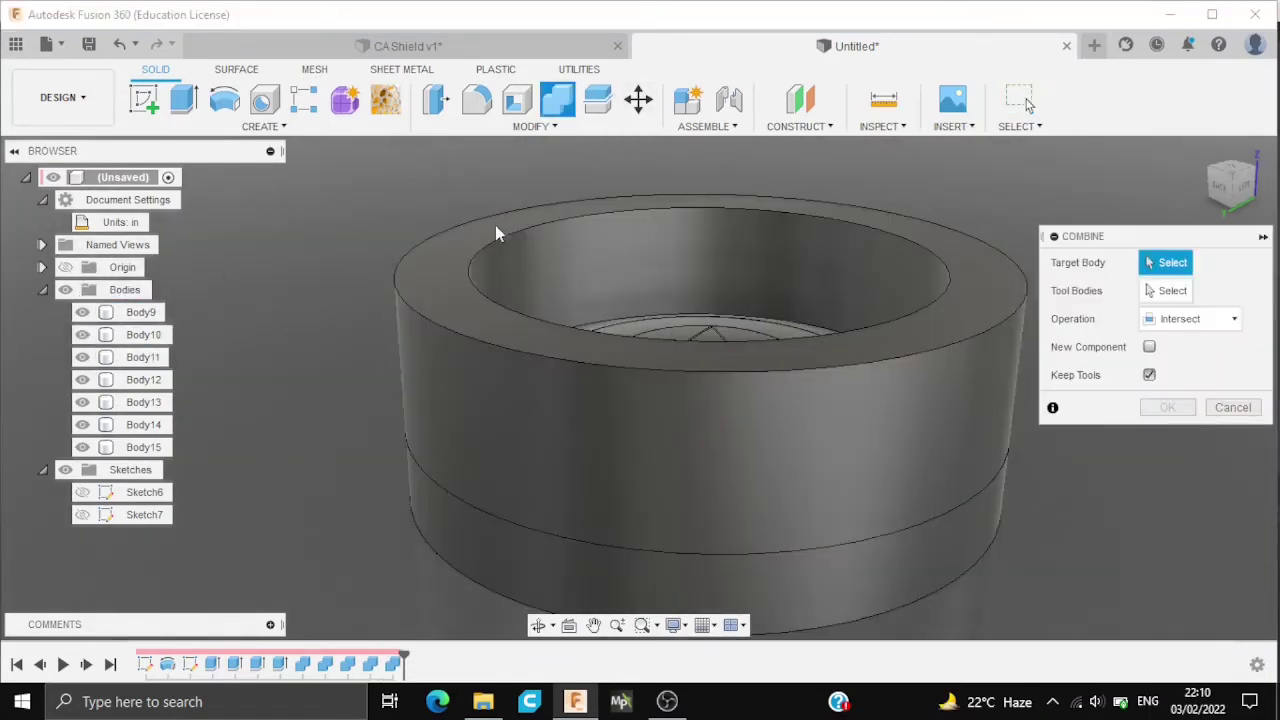
click(497, 233)
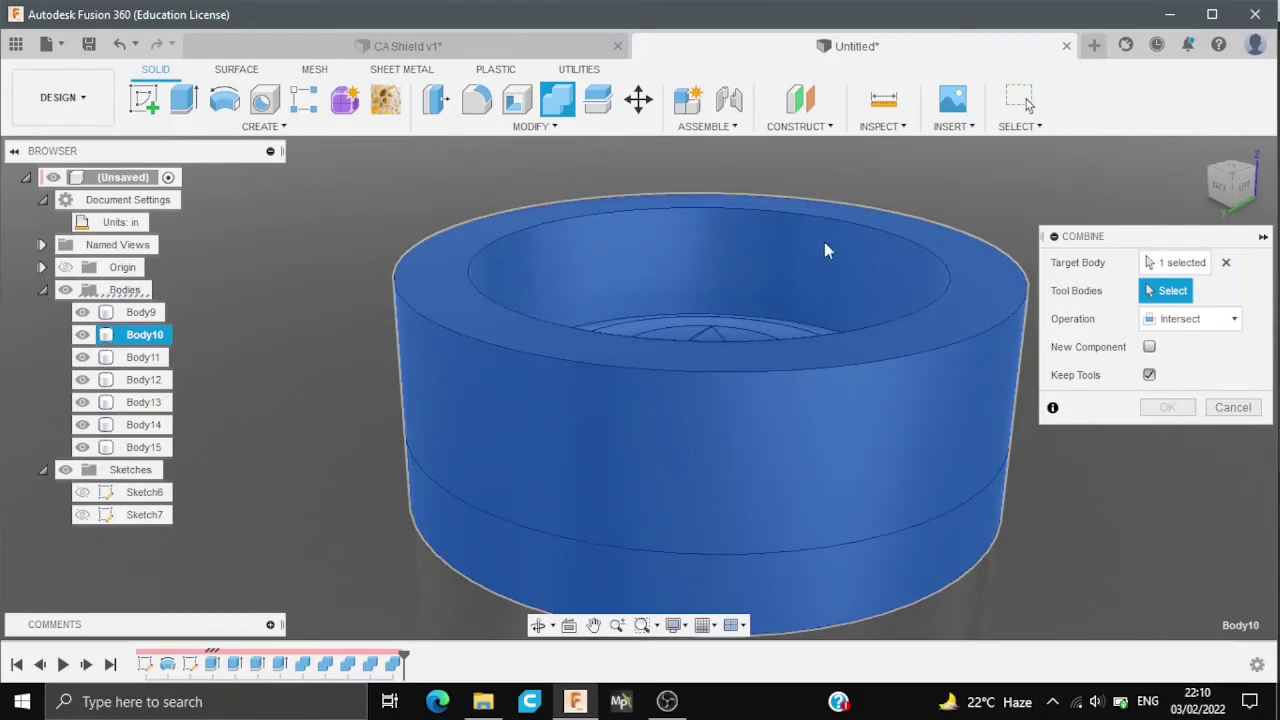
click(755, 325)
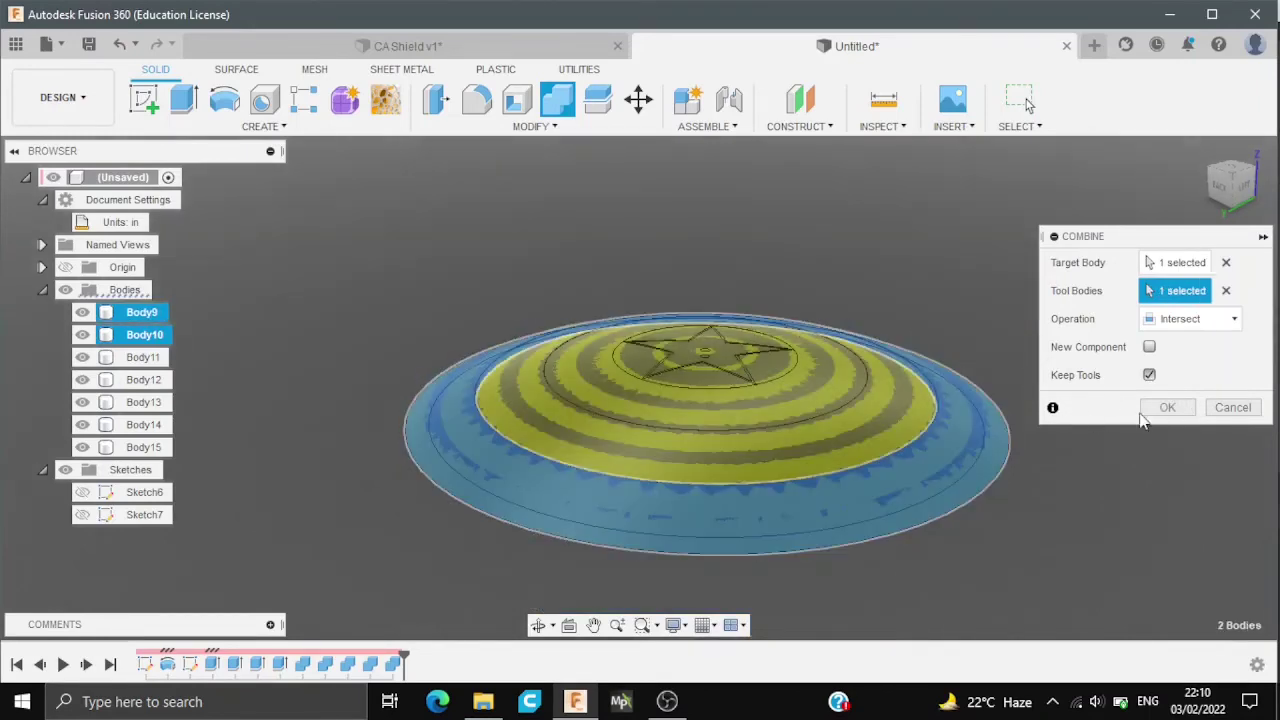
click(1150, 408)
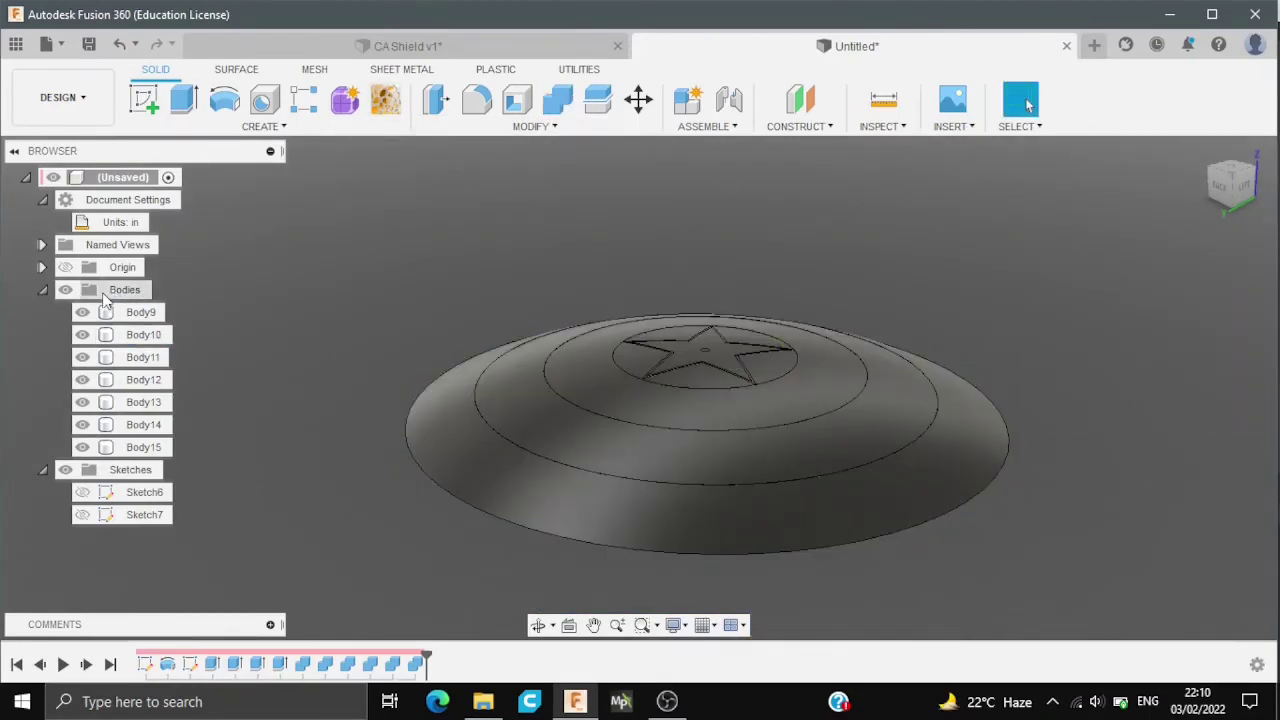
Tilt the shield toward the view and open the Appearance dialog with the A shortcut
scroll(829, 334, up, 3)
scroll(1018, 356, down, 4)
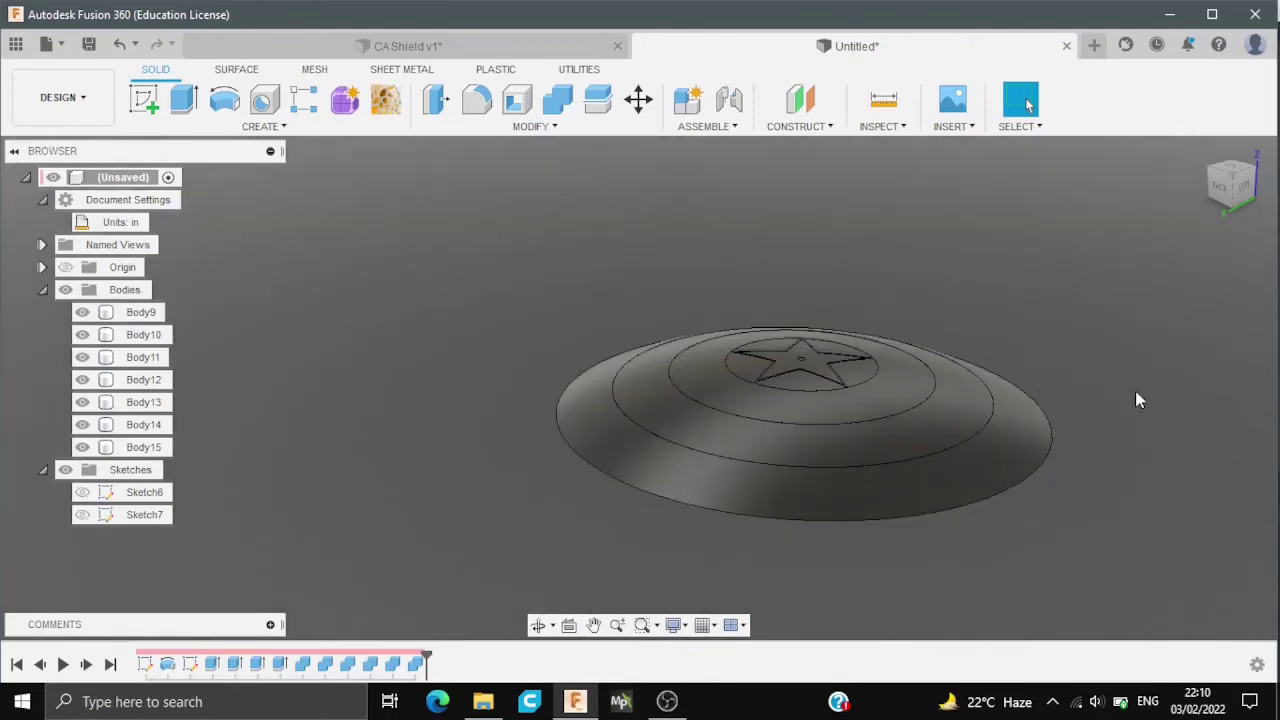
shift+middle_drag(1110, 318, 980, 367)
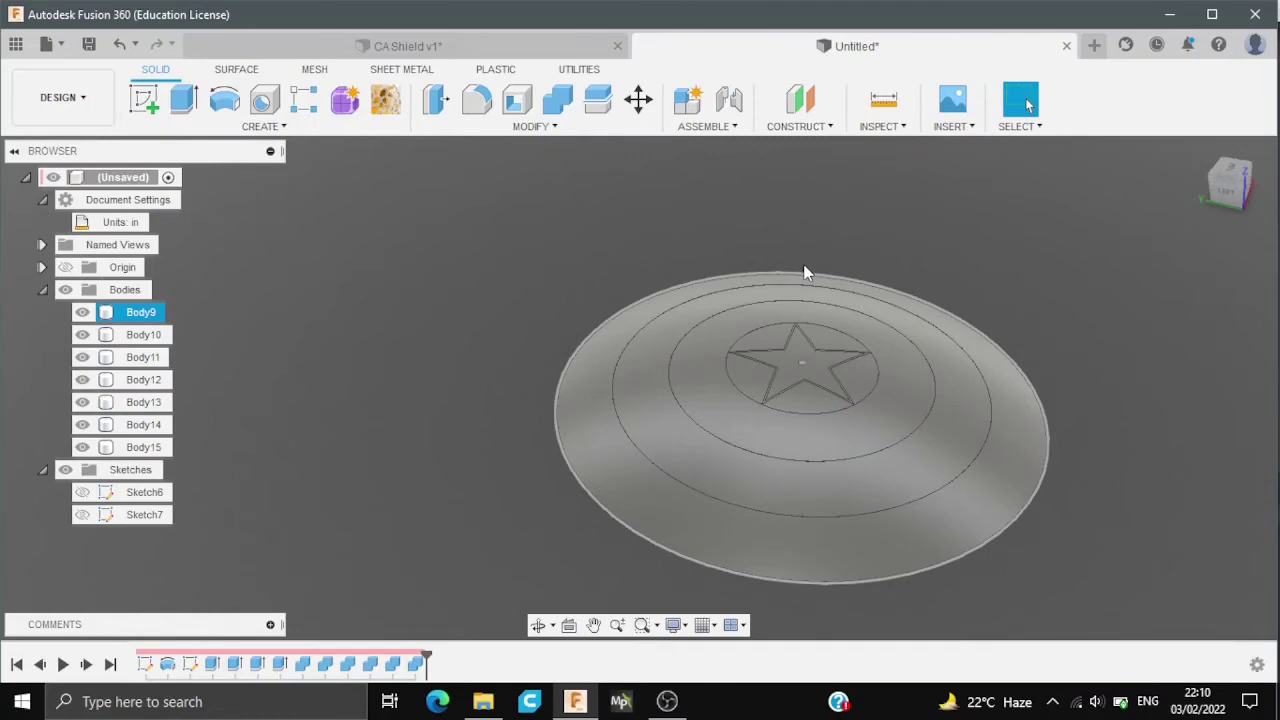
key(a)
scroll(778, 260, down, 2)
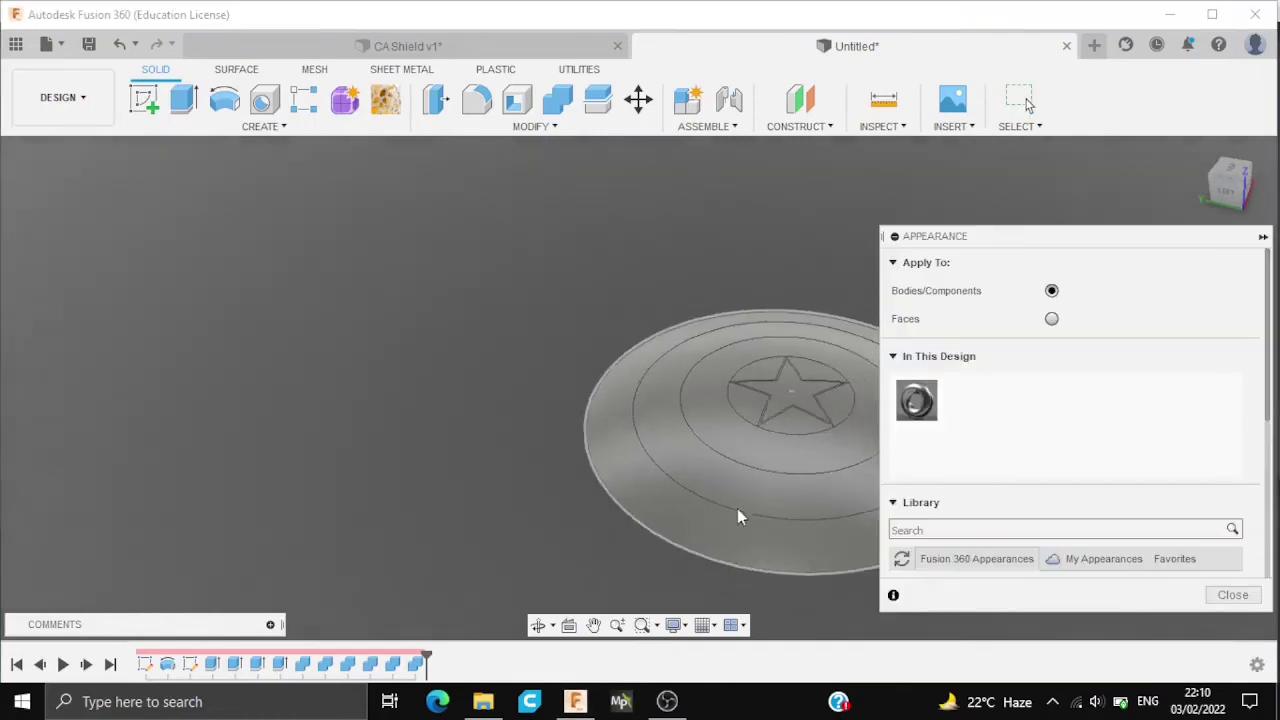
middle_drag(737, 514, 654, 471)
scroll(654, 471, up, 3)
Search the appearance library for aluminium, then change the search to 'red'
click(920, 531)
text(alumin)
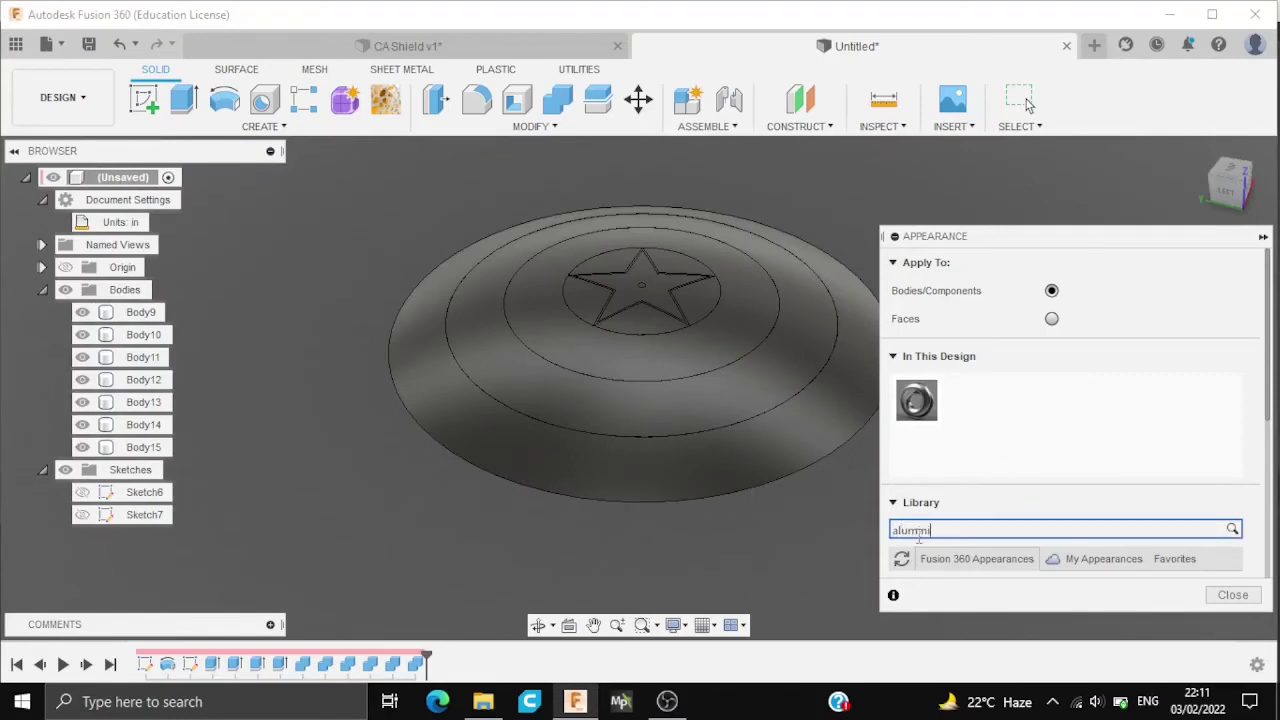
key(Return)
scroll(903, 529, down, 3)
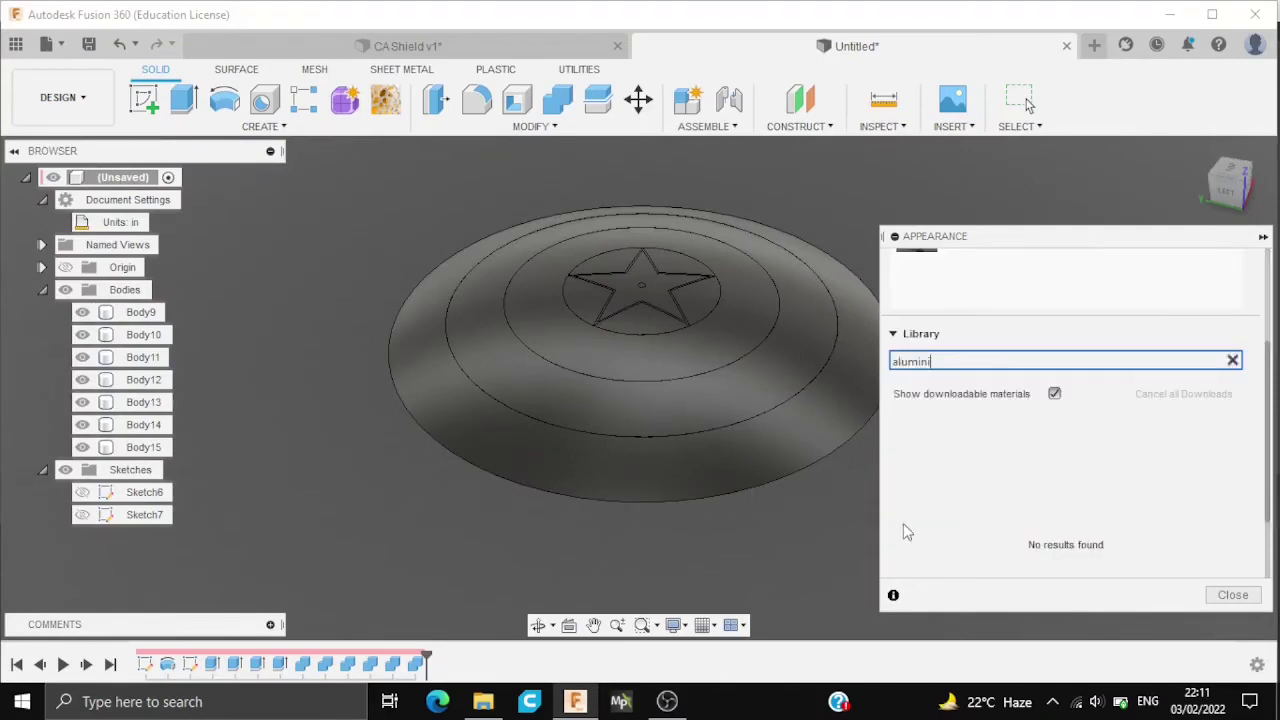
scroll(960, 420, down, 1)
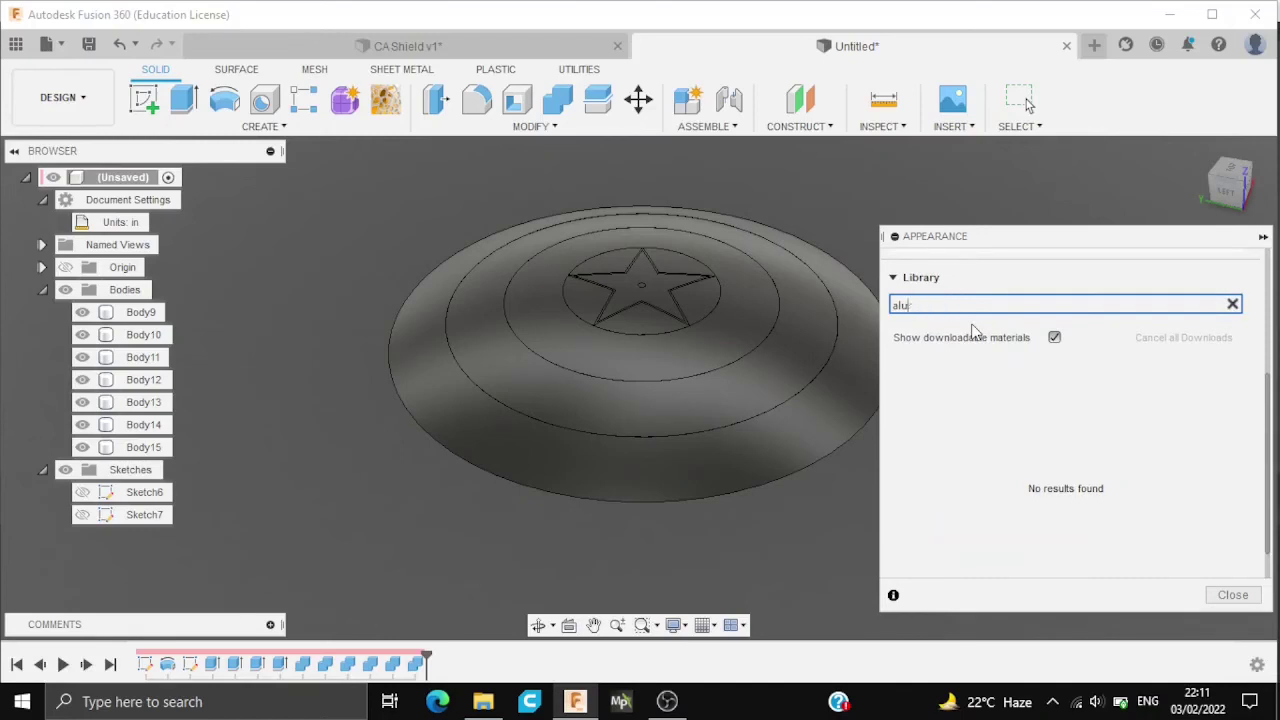
key(BackSpace)
key(BackSpace)
key(BackSpace)
text(d)
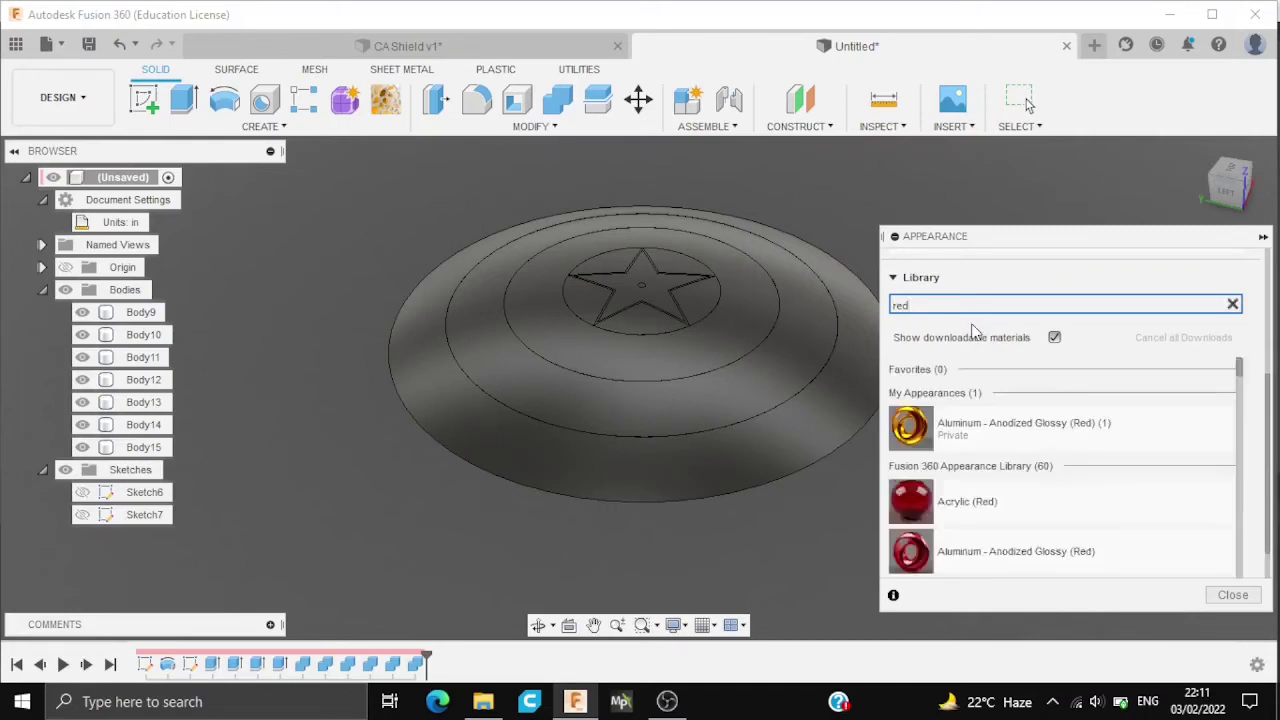
Apply Aluminum - Anodized Glossy (Red) to the outer and inner rings
scroll(1006, 440, up, 2)
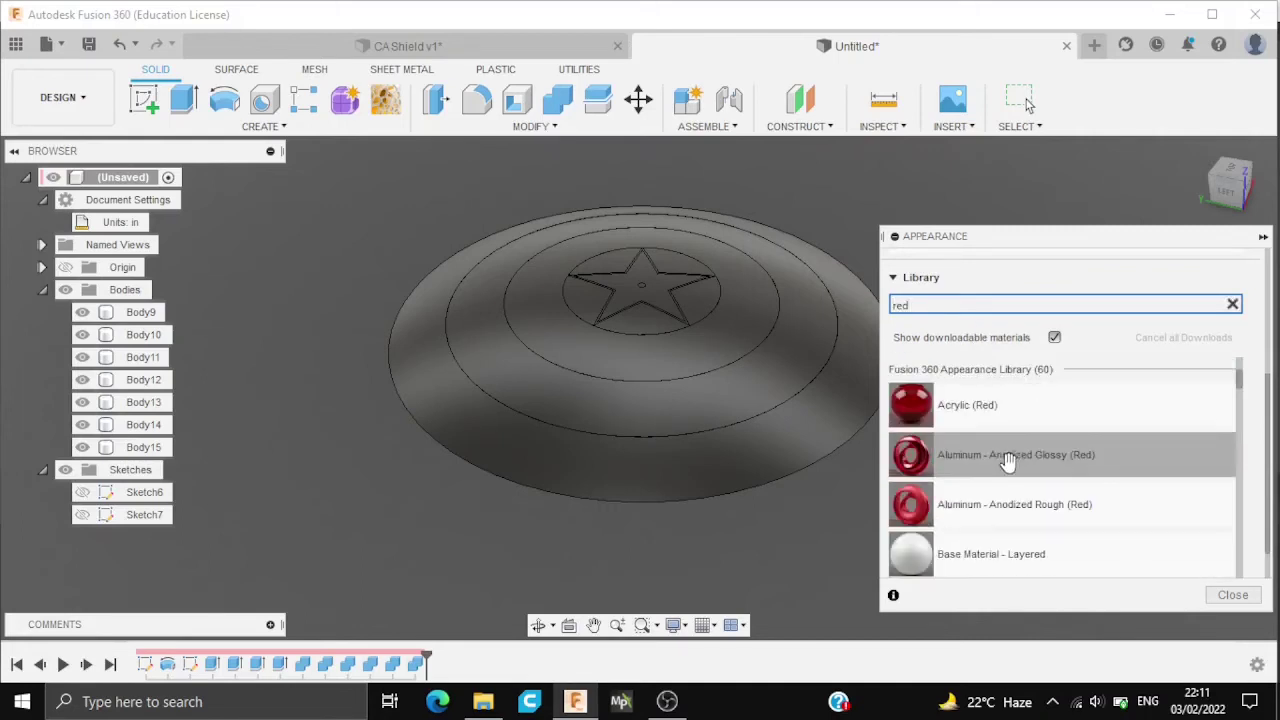
drag(813, 454, 940, 478)
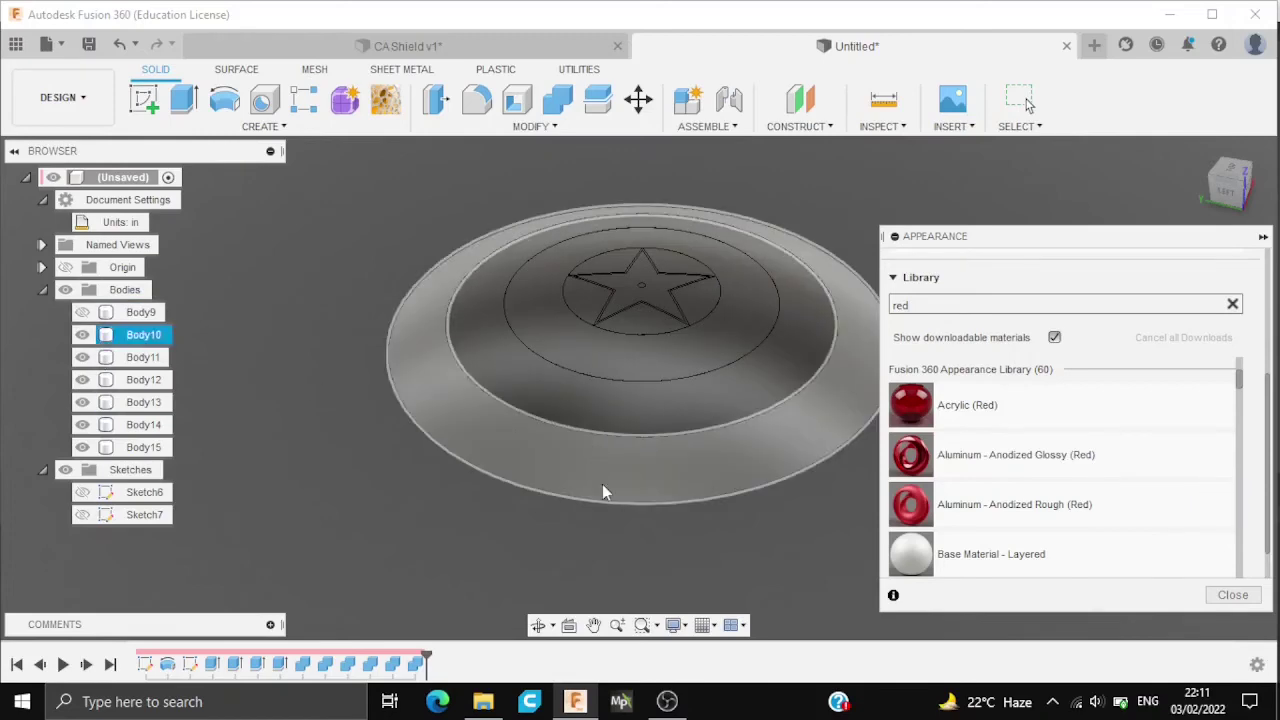
drag(1036, 510, 803, 448)
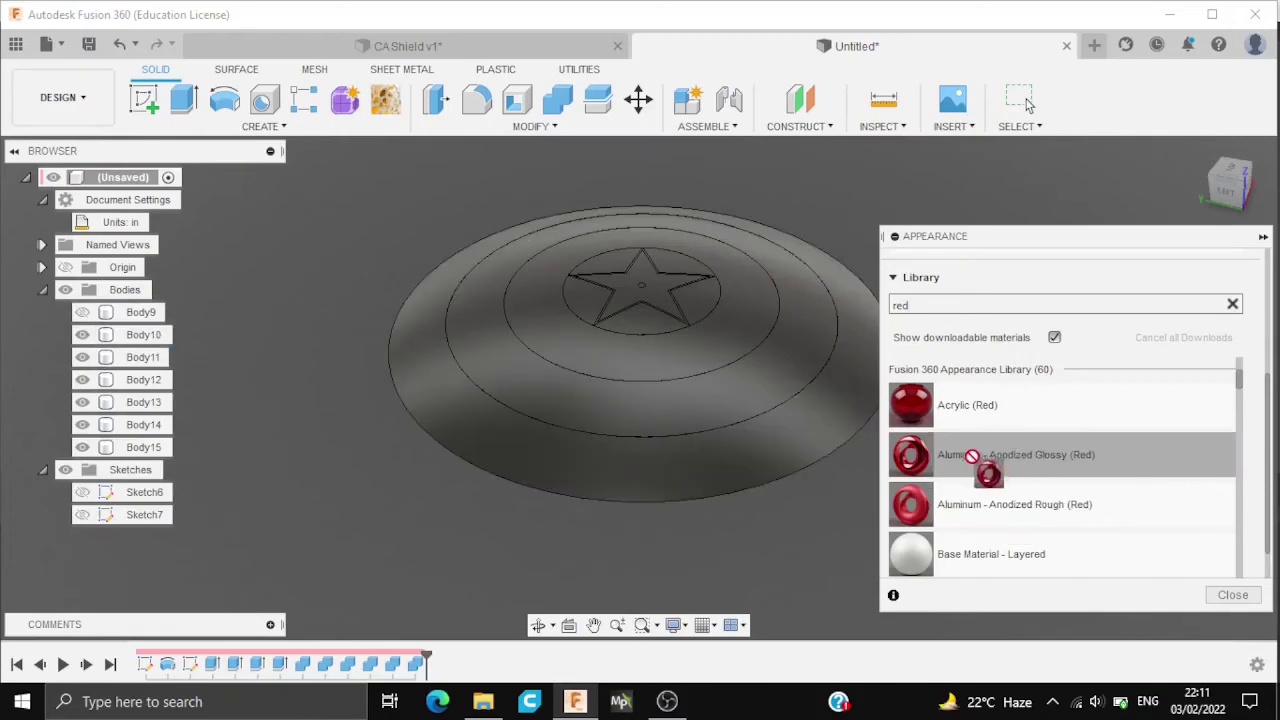
drag(977, 454, 740, 343)
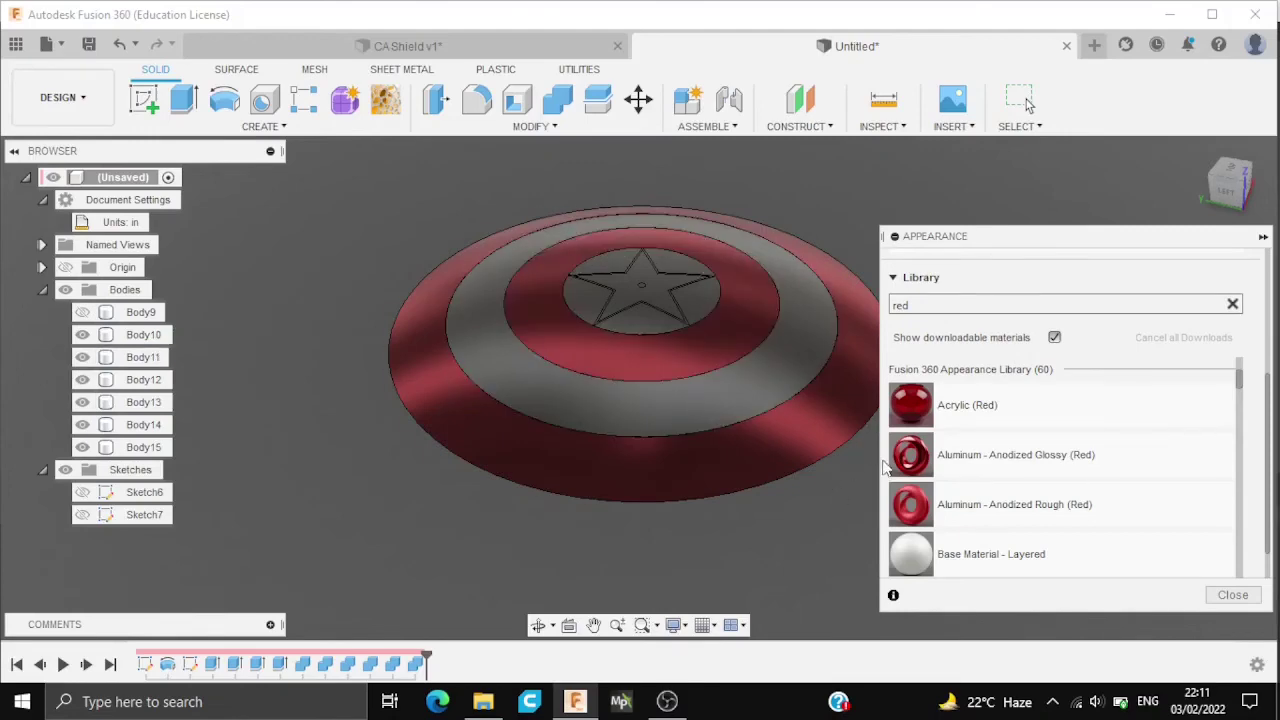
Make the middle ring and the star Silver - Polished
double_click(898, 305)
text(silver)
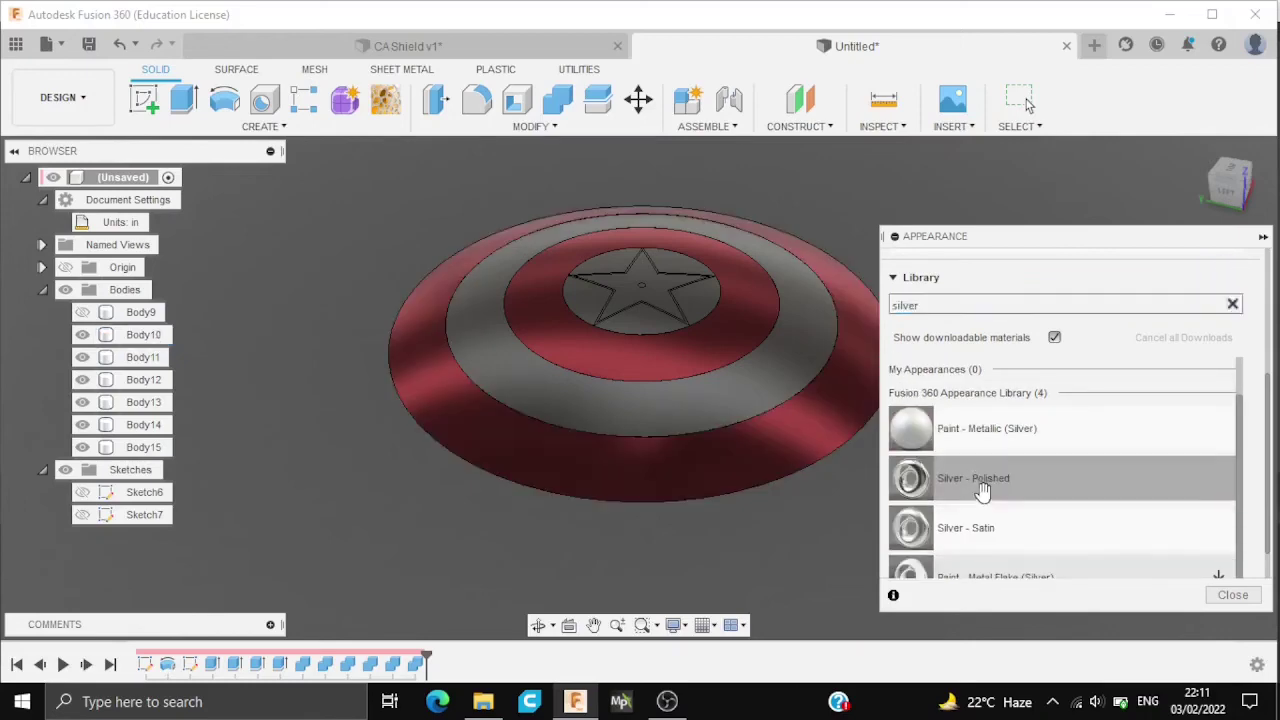
drag(985, 485, 752, 395)
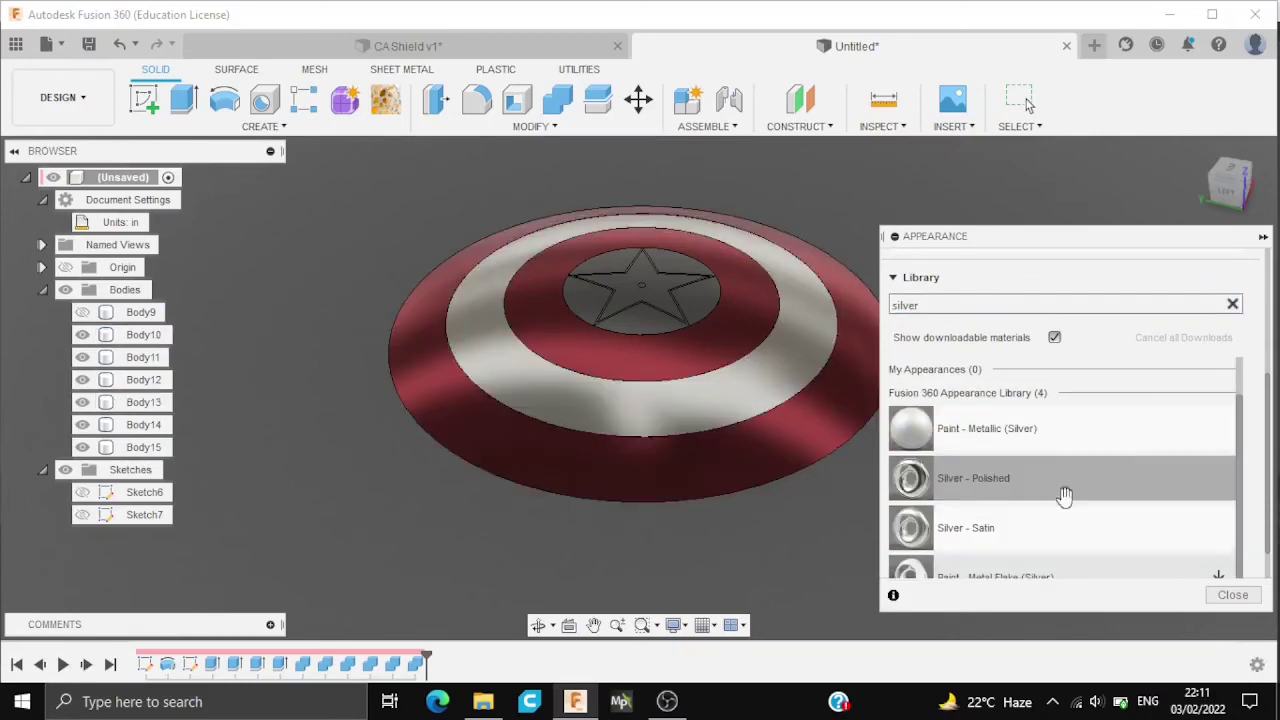
scroll(658, 296, up, 2)
scroll(658, 296, up, 2)
scroll(658, 296, up, 2)
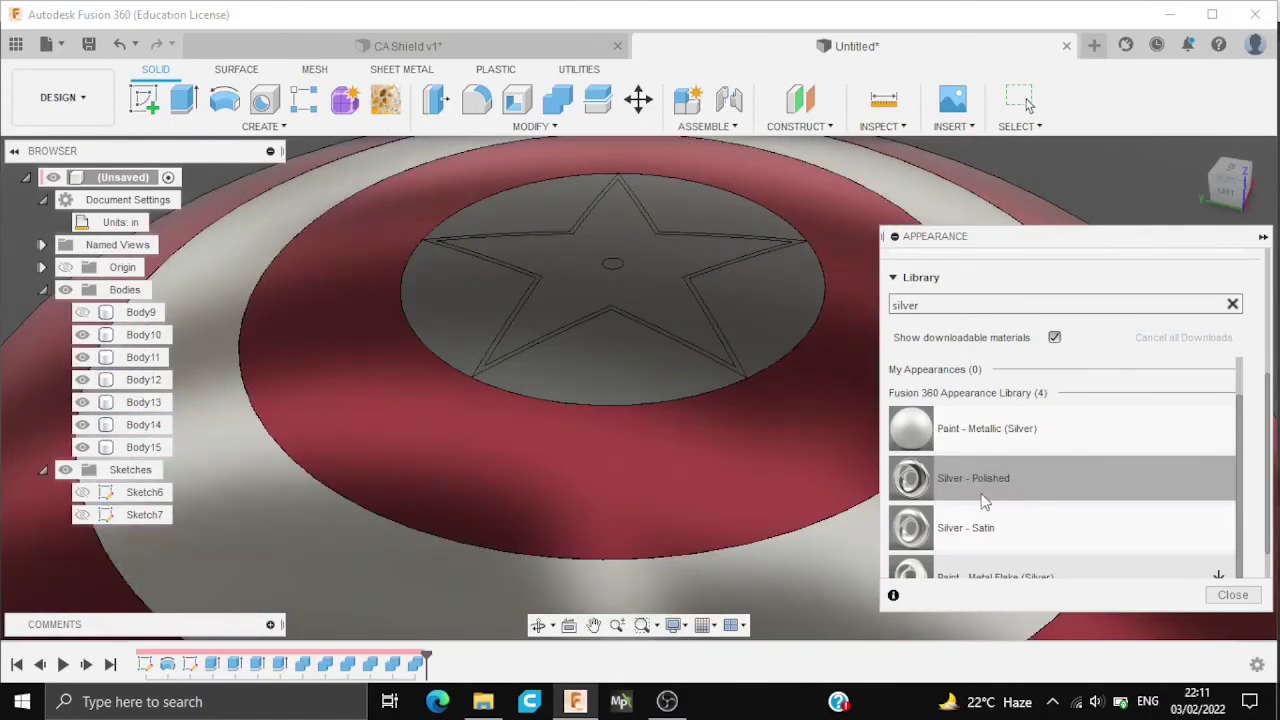
mouse_move(940, 472)
mouse_down()
mouse_move(737, 291)
mouse_move(645, 268)
mouse_up()
drag(910, 478, 551, 347)
click(928, 305)
text(blue)
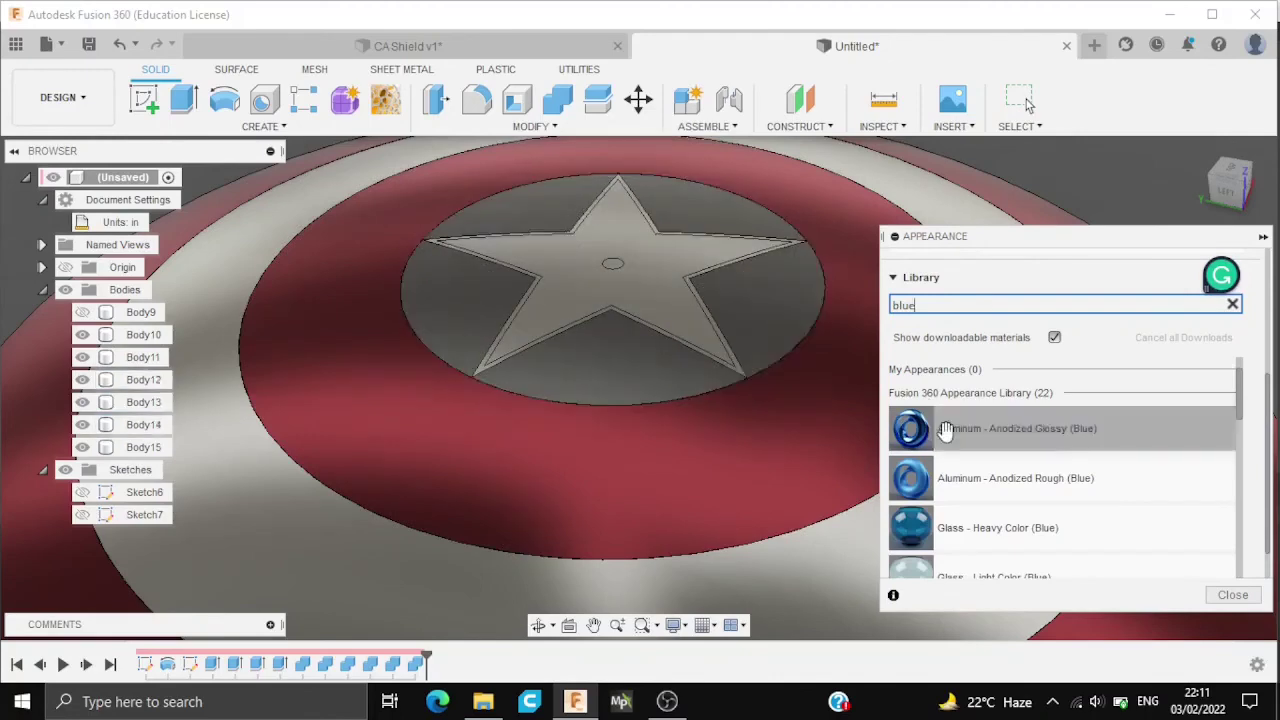
Apply Anodized Glossy Blue to the centre disc, close Appearance, and view the shield from low front
drag(957, 437, 790, 305)
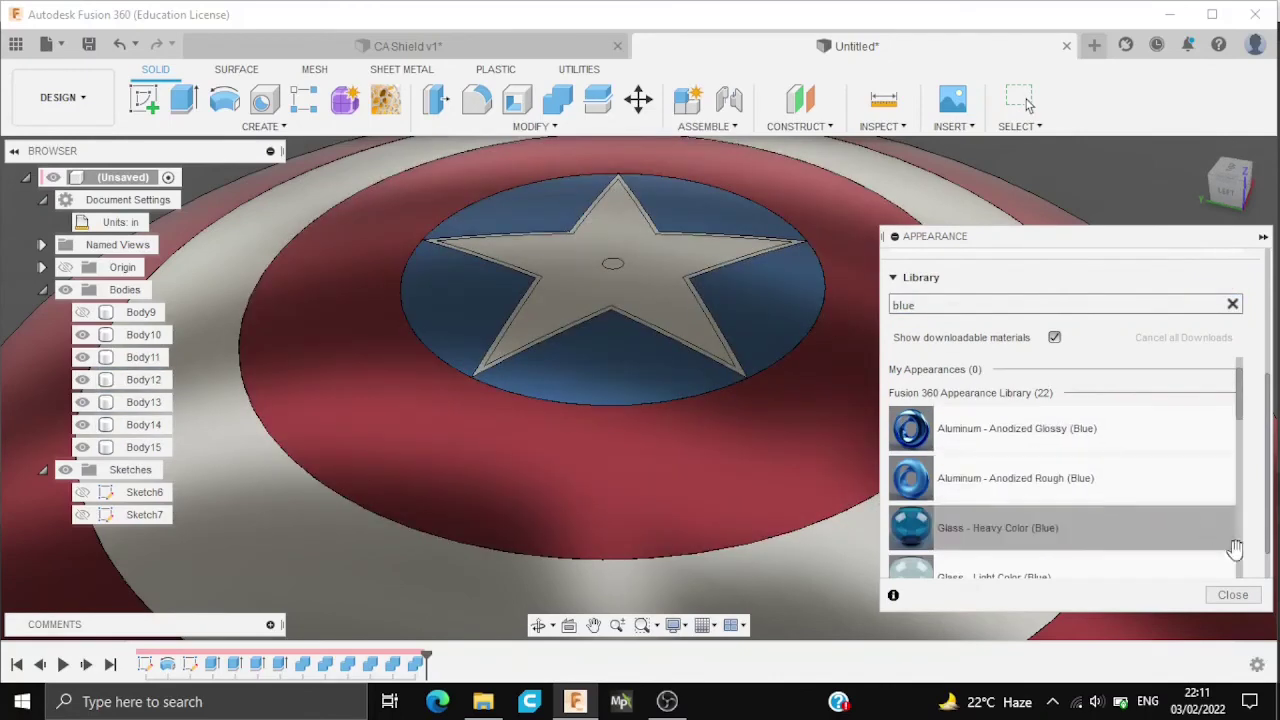
click(1233, 594)
scroll(830, 406, down, 5)
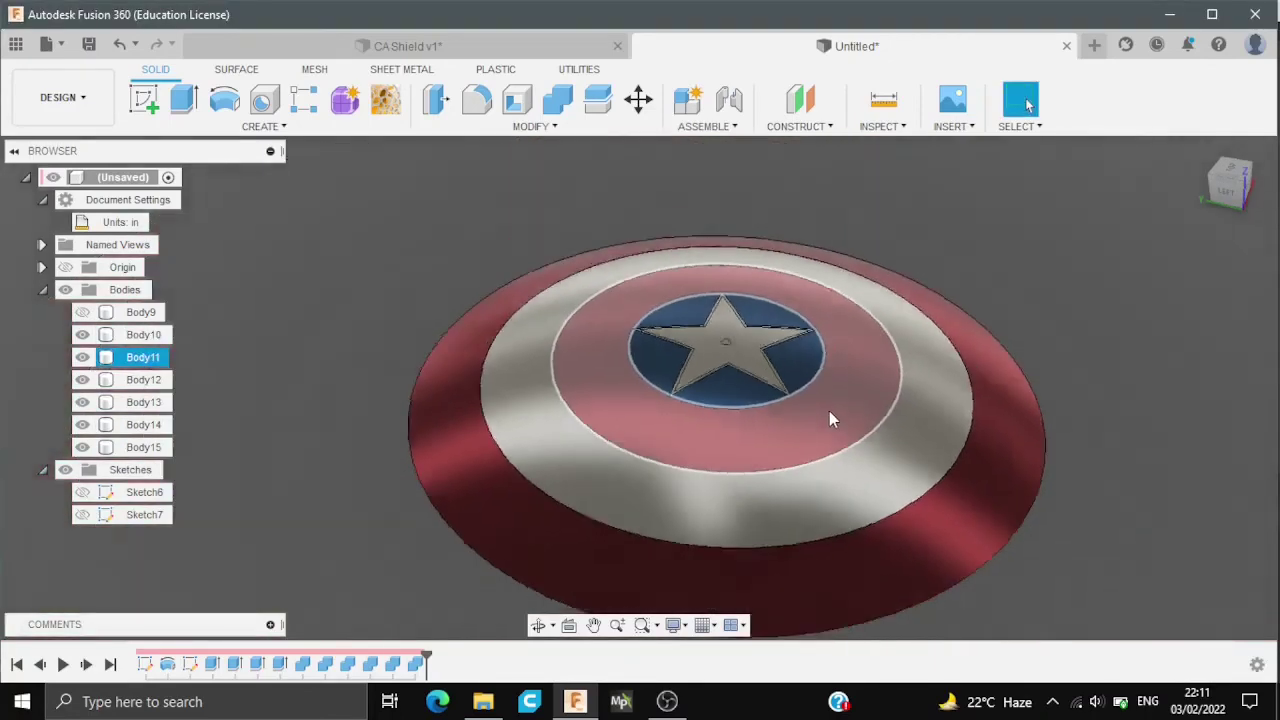
shift+middle_drag(838, 418, 878, 362)
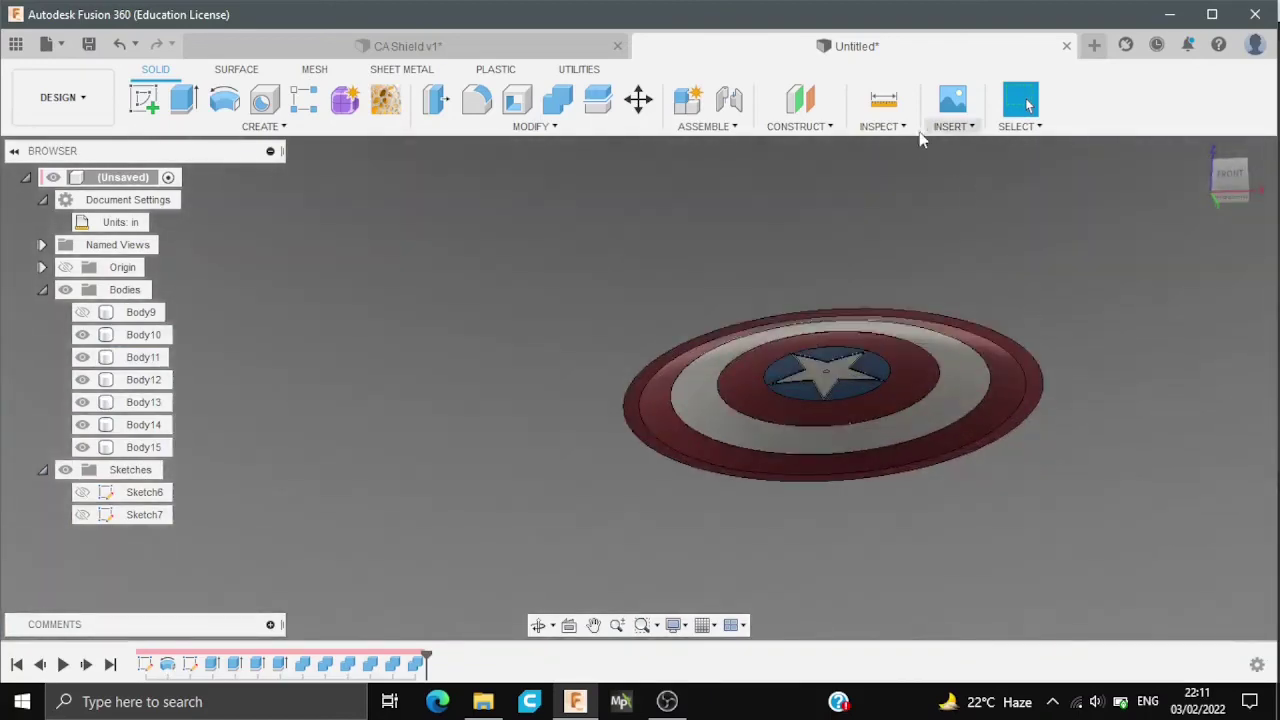
click(328, 50)
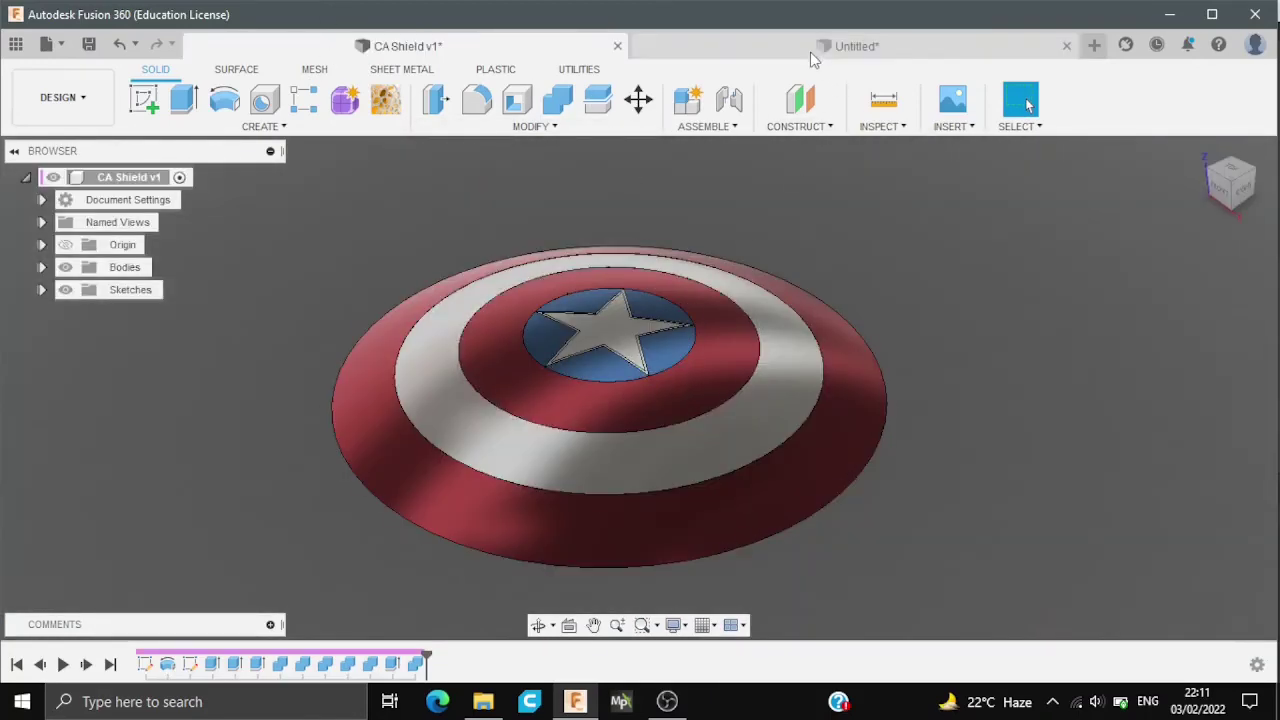
click(812, 46)
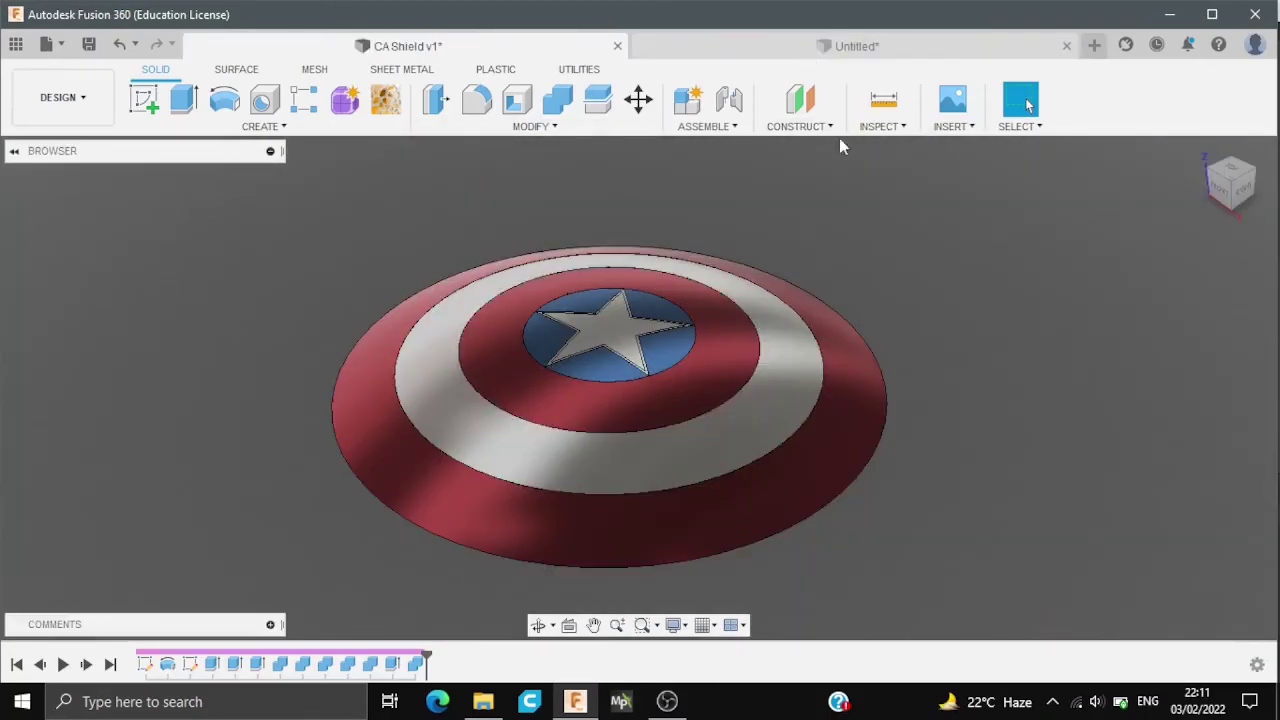
scroll(797, 289, up, 3)
shift+middle_drag(797, 289, 800, 220)
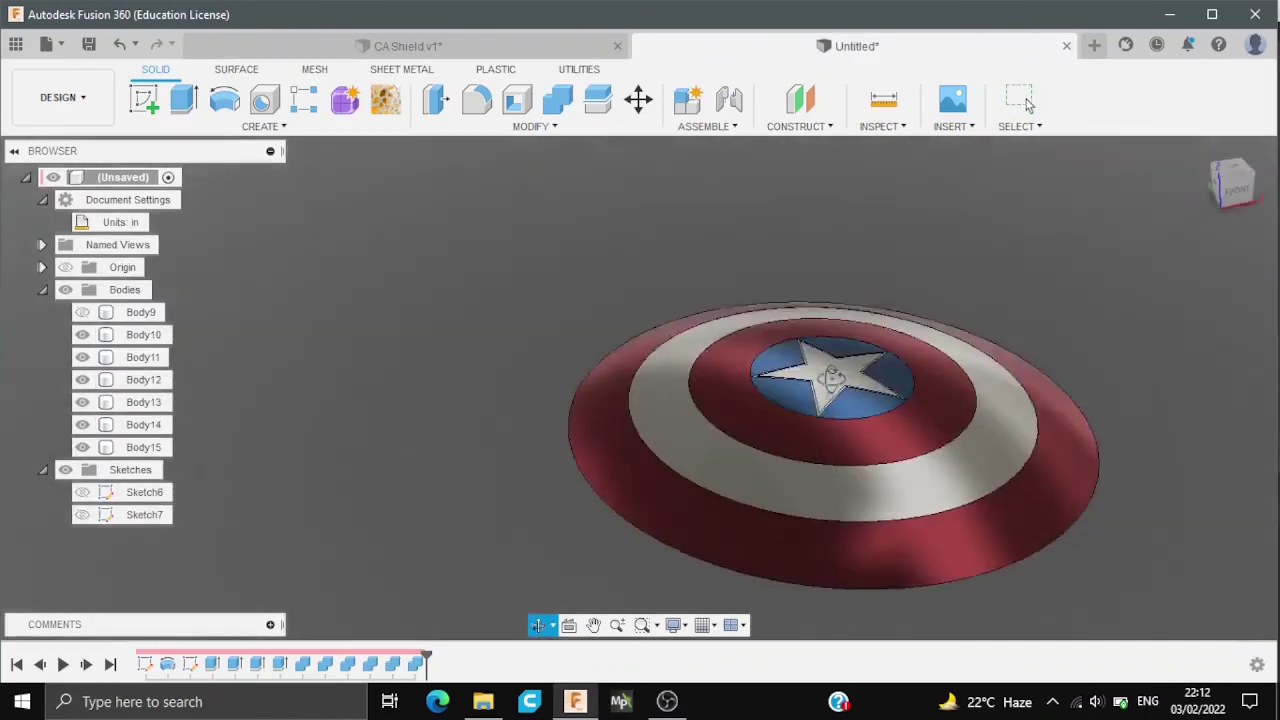
click(1028, 104)
mouse_move(600, 329)
shift+middle_down()
mouse_move(529, 271)
mouse_move(489, 322)
shift+middle_up()
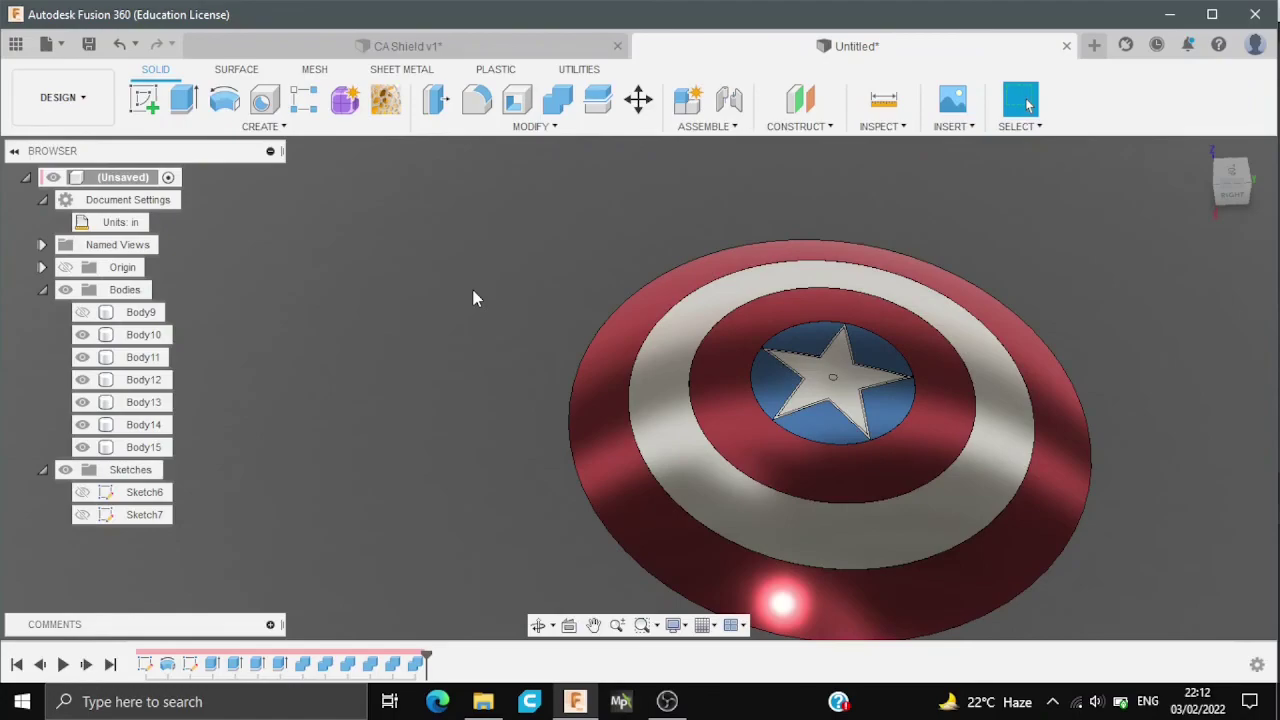